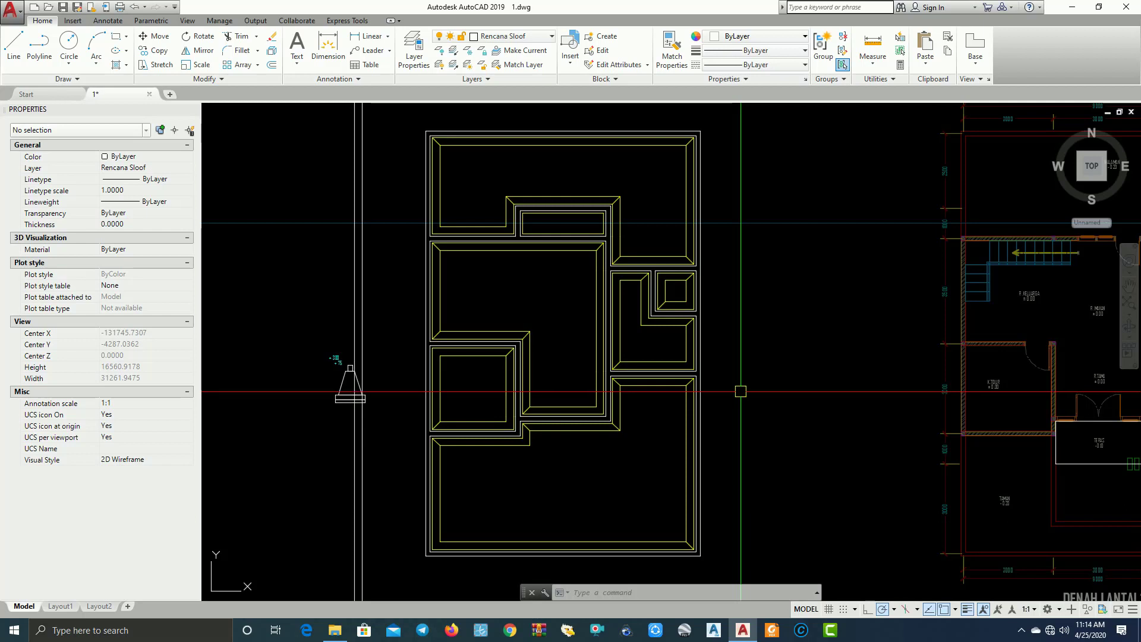
Zoom from the whole floor plan onto the footing section marked +300 and +75.
scroll(557, 239, up, 3)
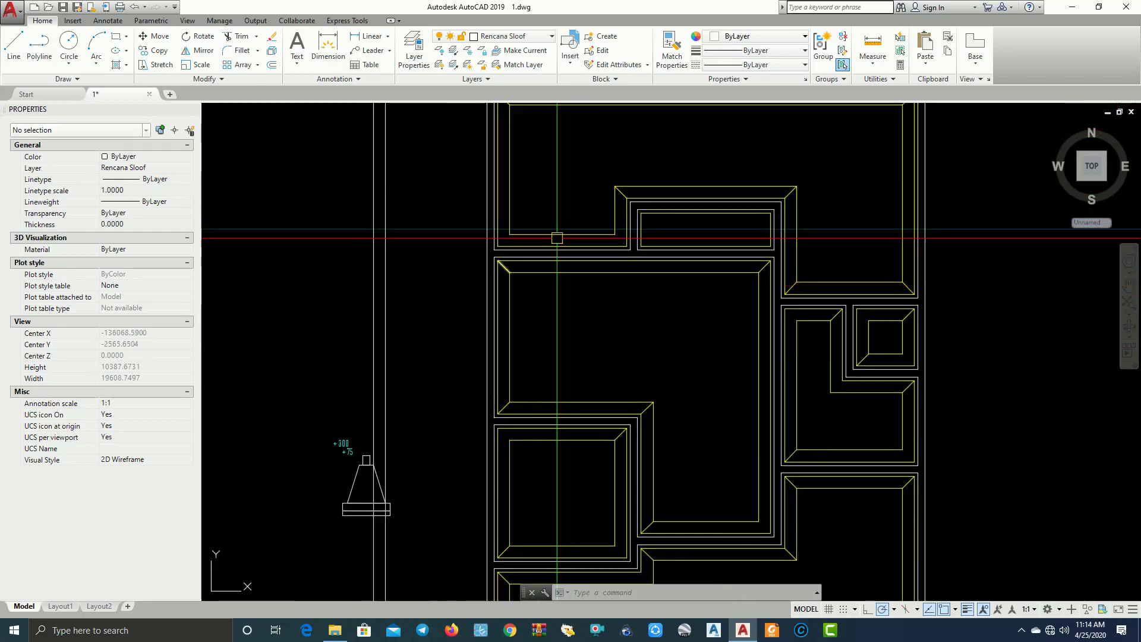
scroll(557, 238, down, 2)
scroll(535, 309, down, 1)
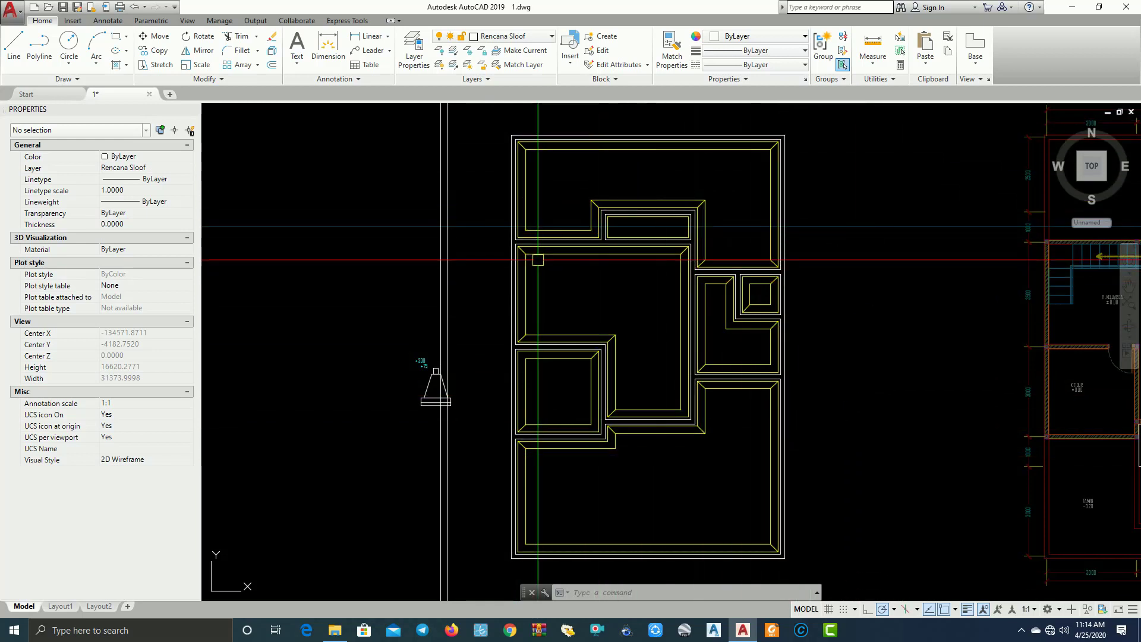
scroll(539, 256, up, 5)
scroll(469, 272, down, 1)
scroll(512, 284, down, 2)
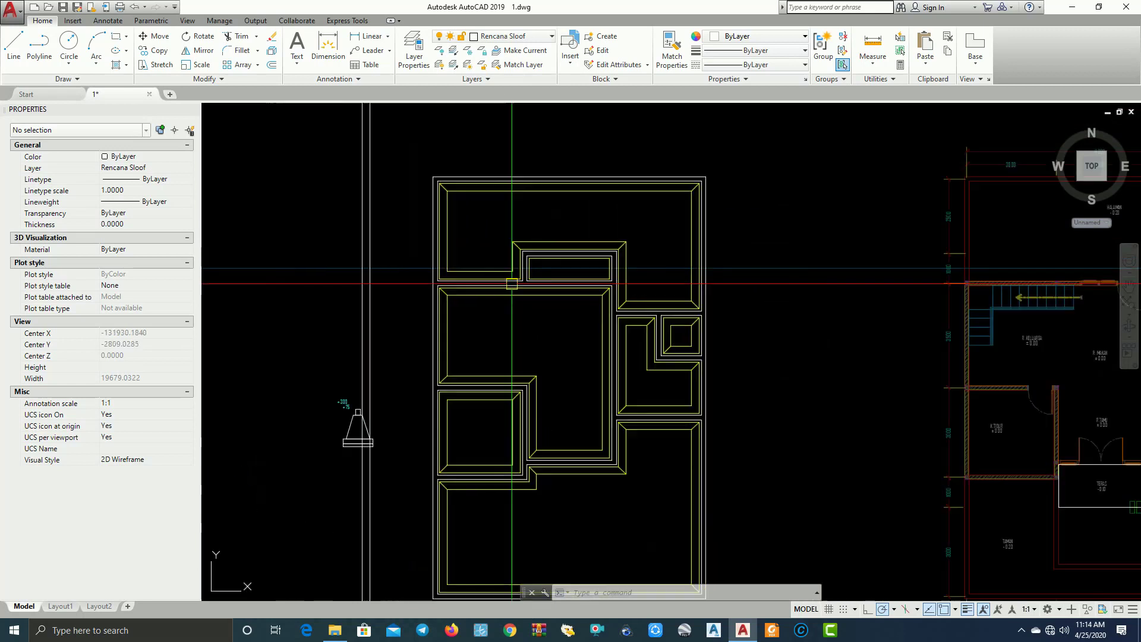
scroll(512, 283, down, 3)
scroll(490, 321, up, 4)
scroll(487, 304, up, 3)
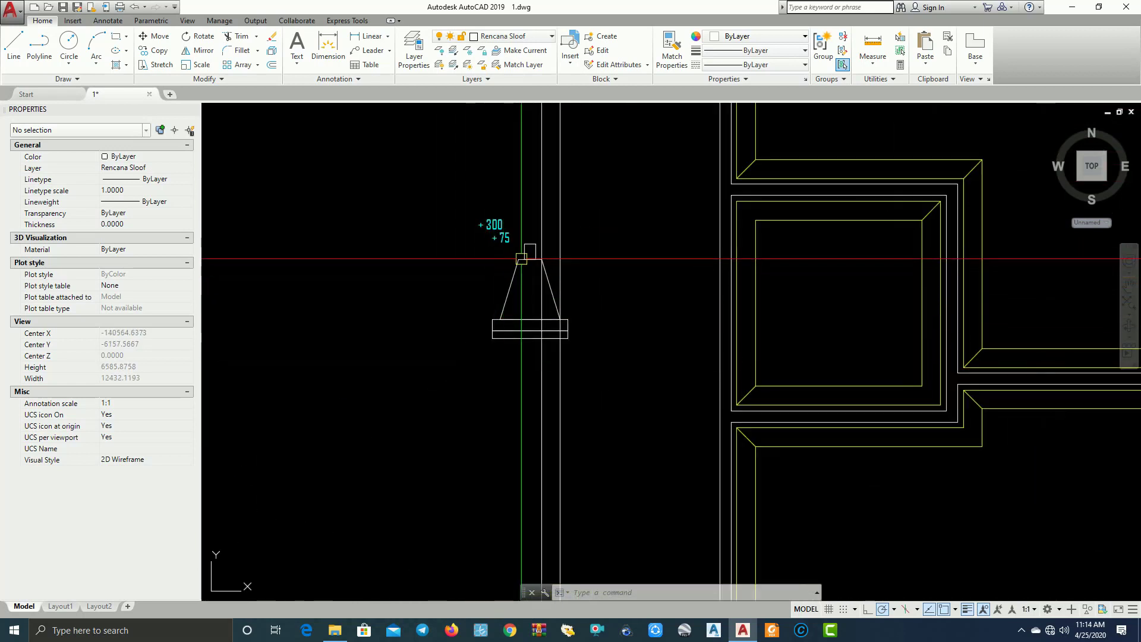
scroll(521, 259, up, 3)
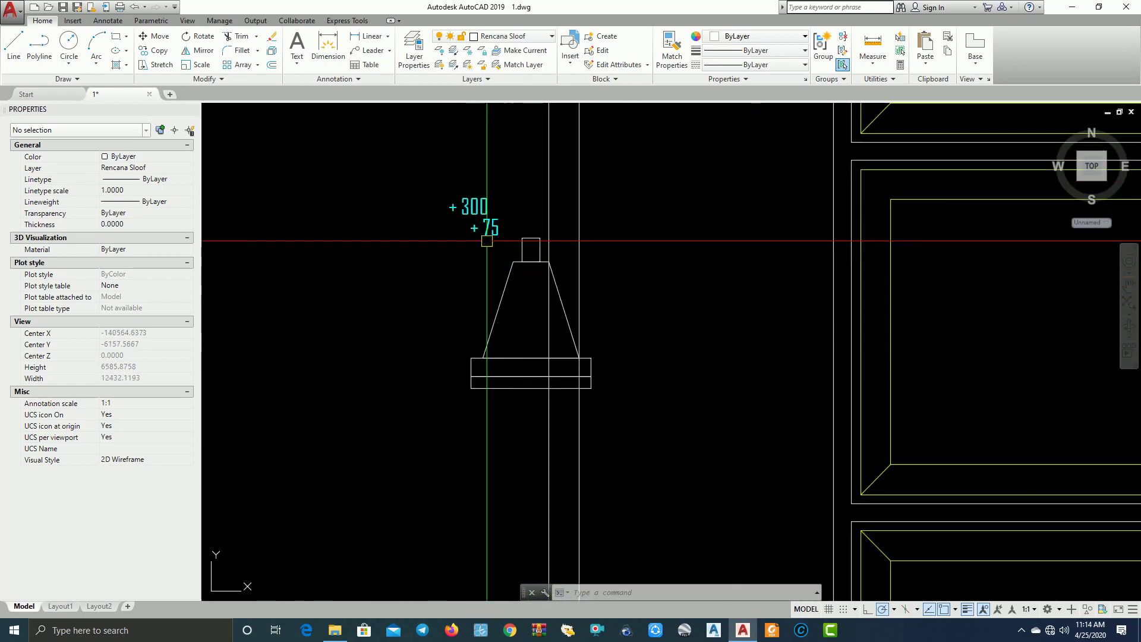
Select the footing section's slope lines, base rectangles and top column.
click(527, 409)
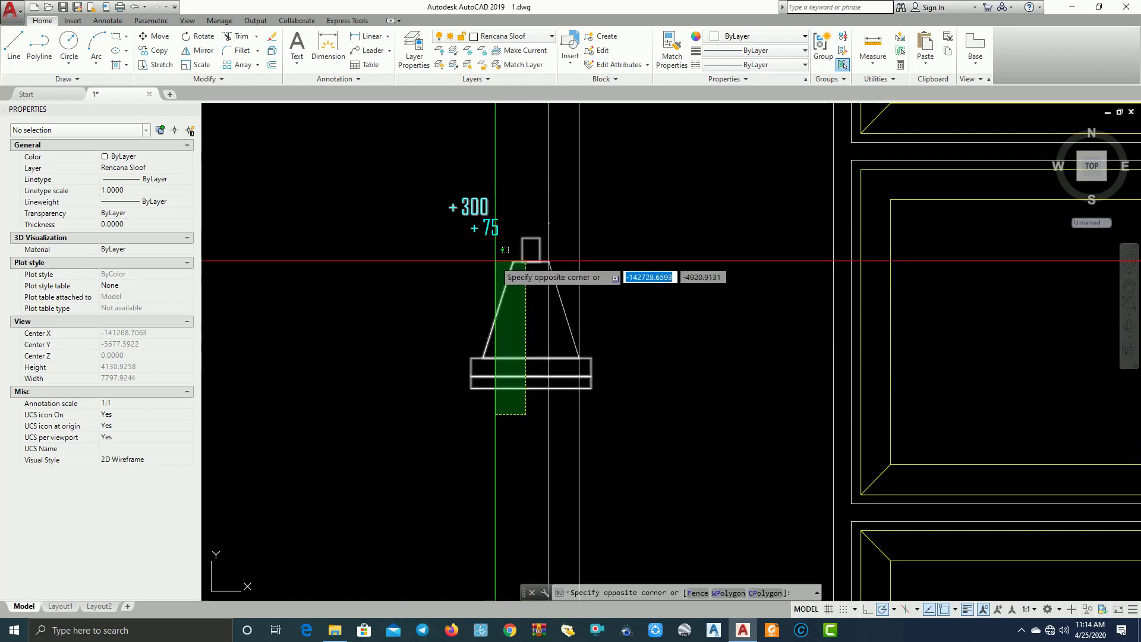
click(497, 267)
click(569, 308)
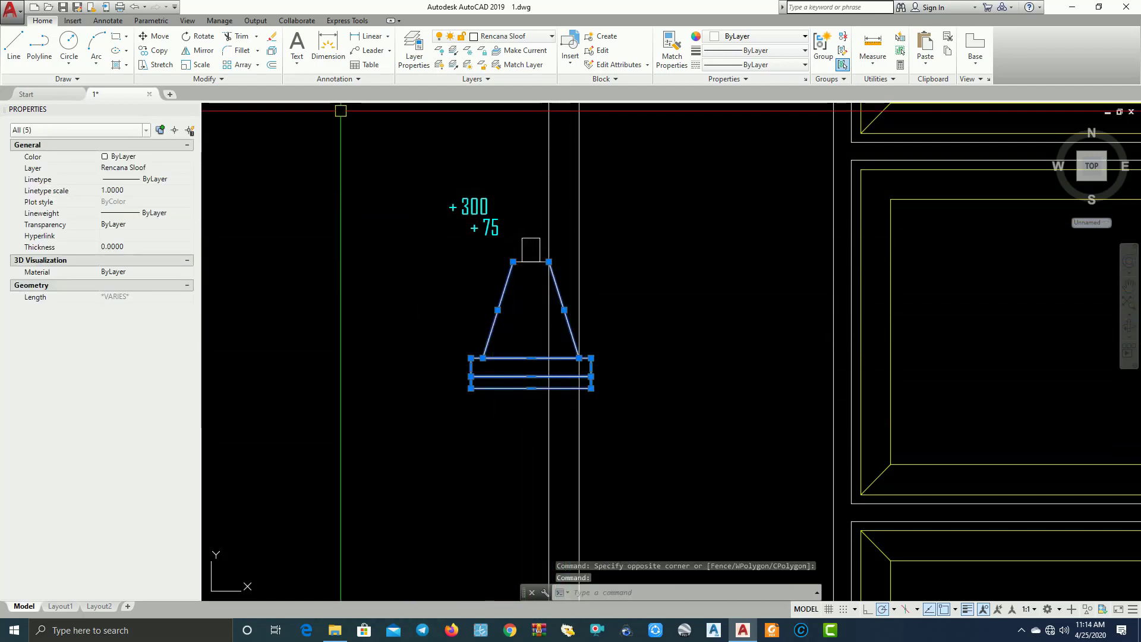
scroll(341, 111, down, 2)
scroll(252, 126, down, 2)
scroll(515, 279, up, 2)
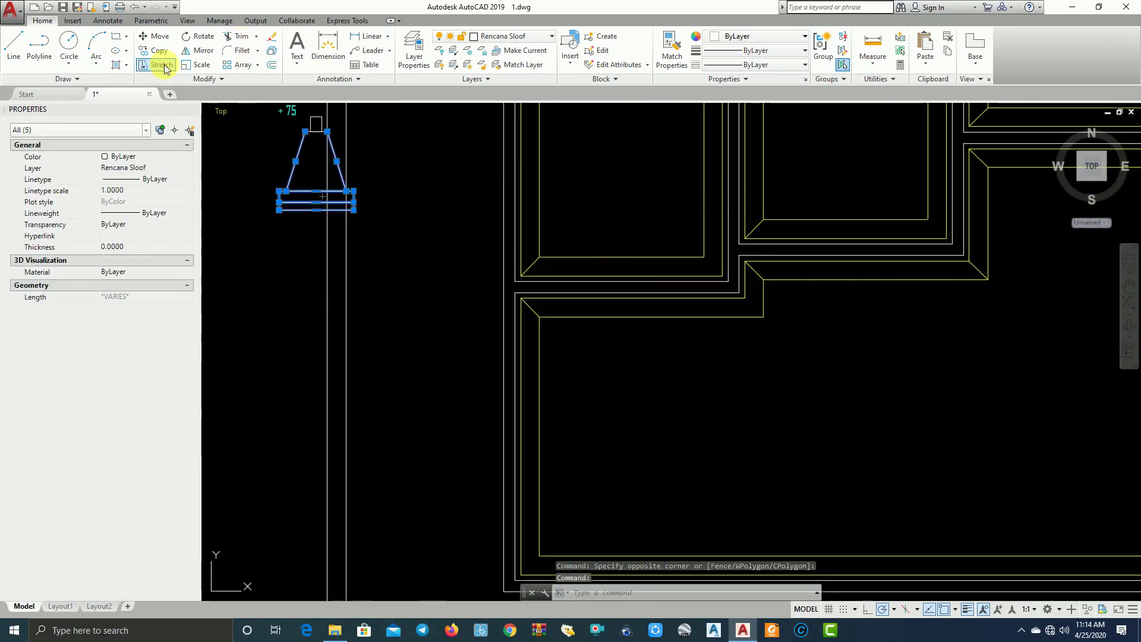
scroll(280, 107, up, 4)
click(404, 229)
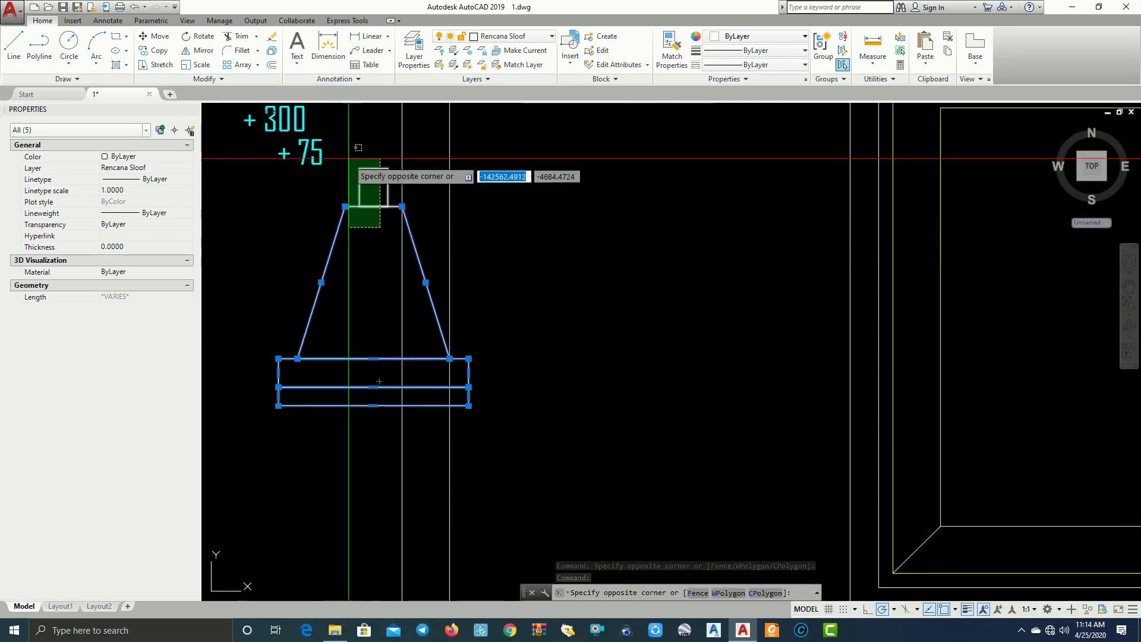
click(351, 163)
Copy the footing section from its base to a spot just left of the original.
click(161, 54)
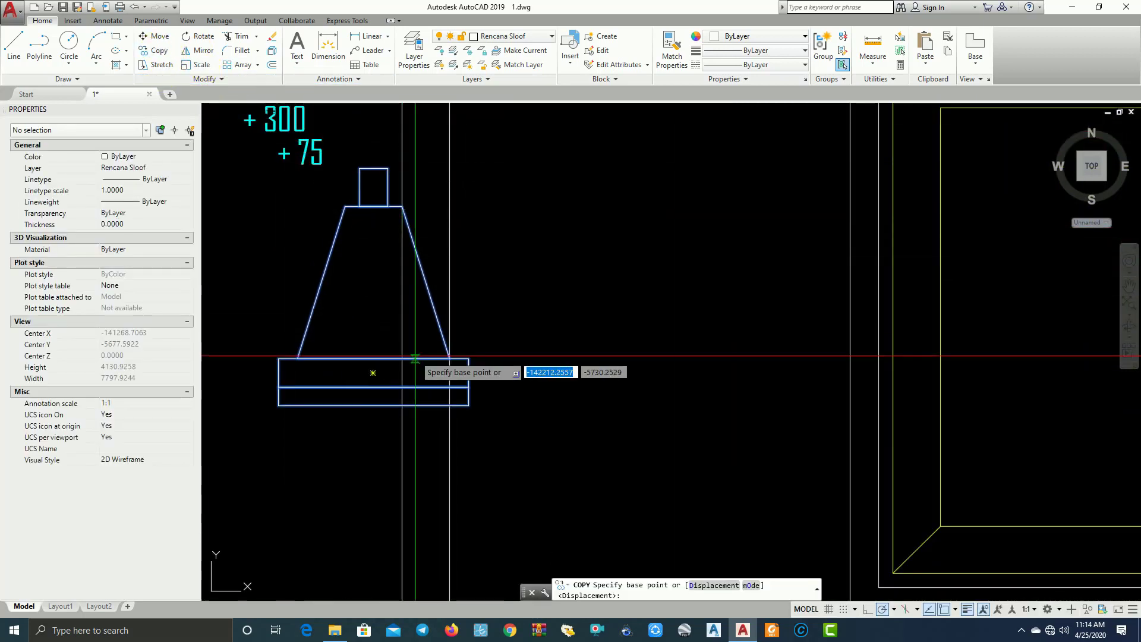
scroll(393, 372, down, 2)
click(393, 367)
middle_drag(344, 374, 573, 375)
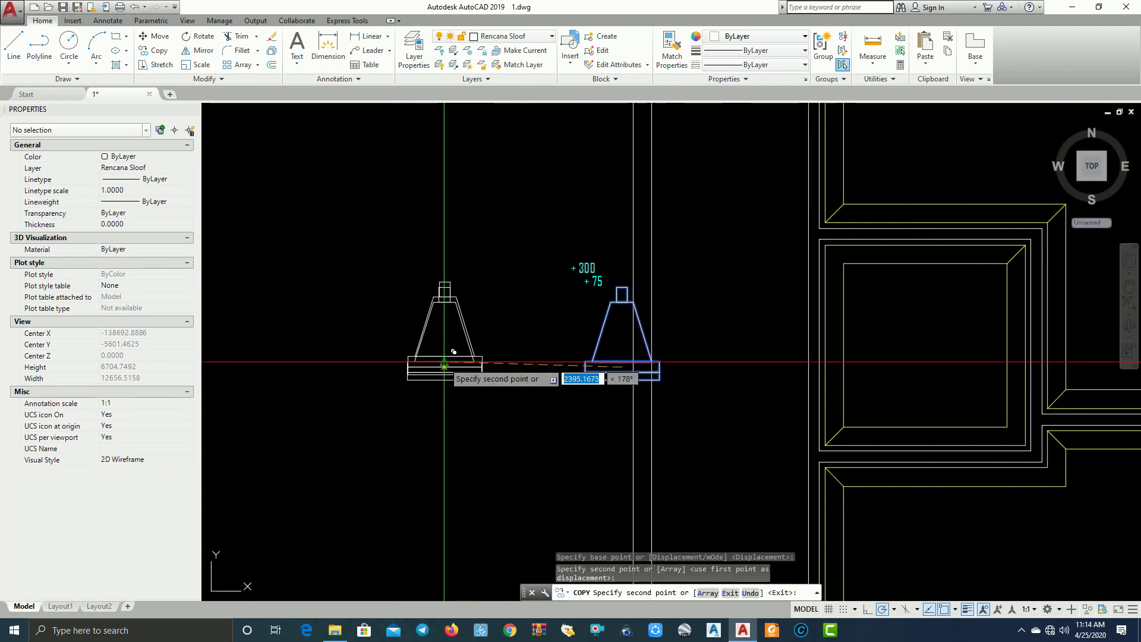
click(444, 367)
scroll(553, 341, up, 2)
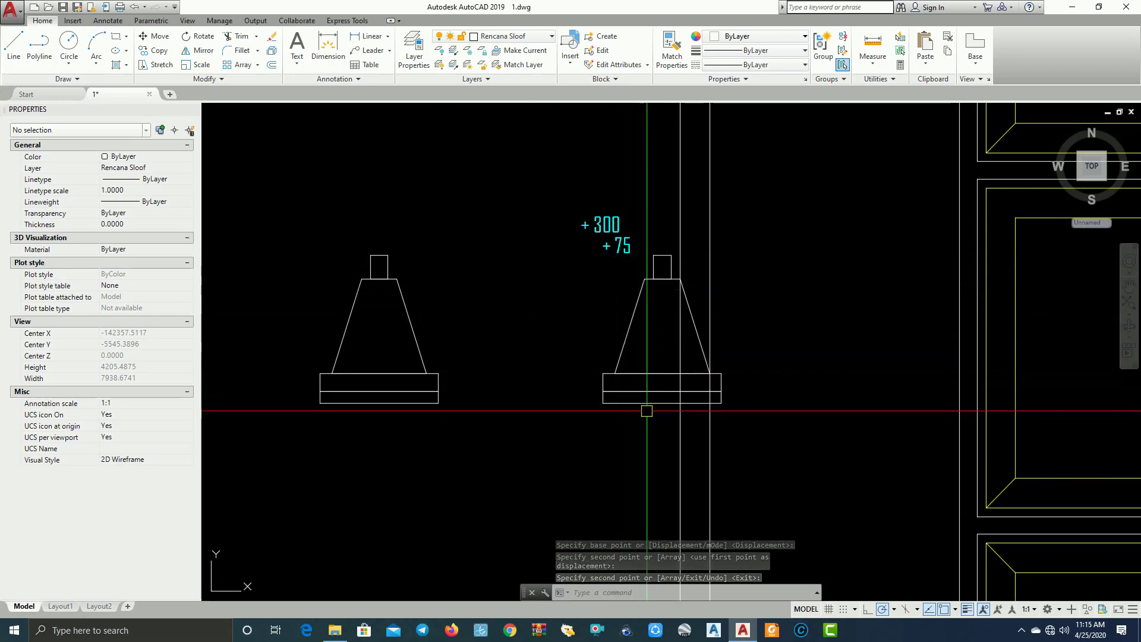
middle_drag(420, 375, 484, 365)
key(Return)
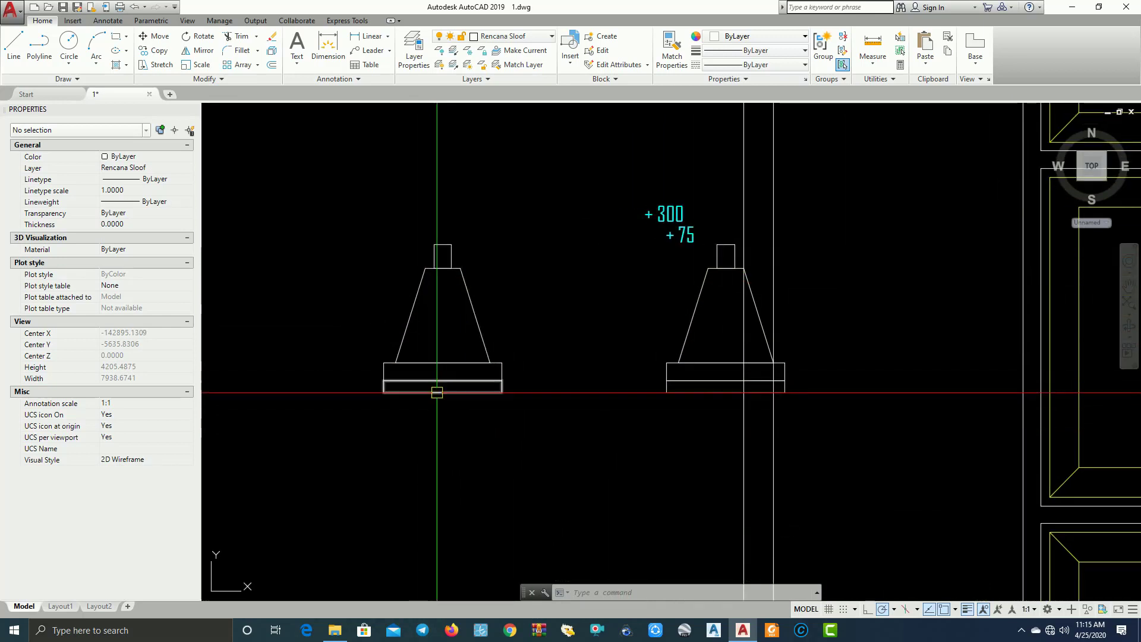
text(XL)
Place a vertical XL construction line through the copied column's left corner.
key(Return)
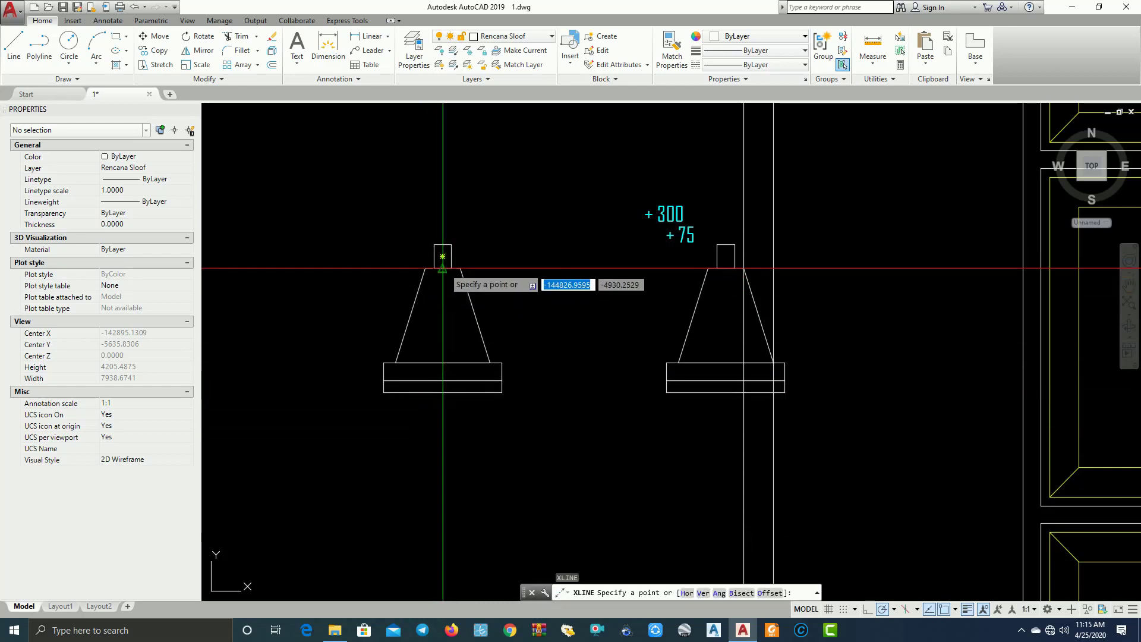
key(Escape)
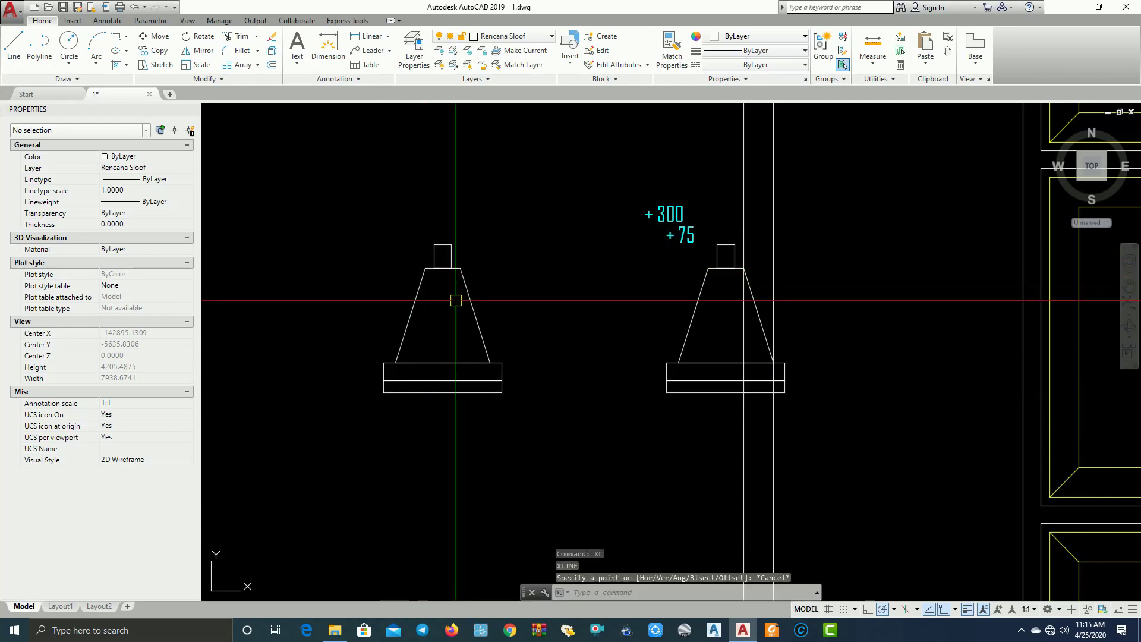
text(l)
key(Return)
click(434, 269)
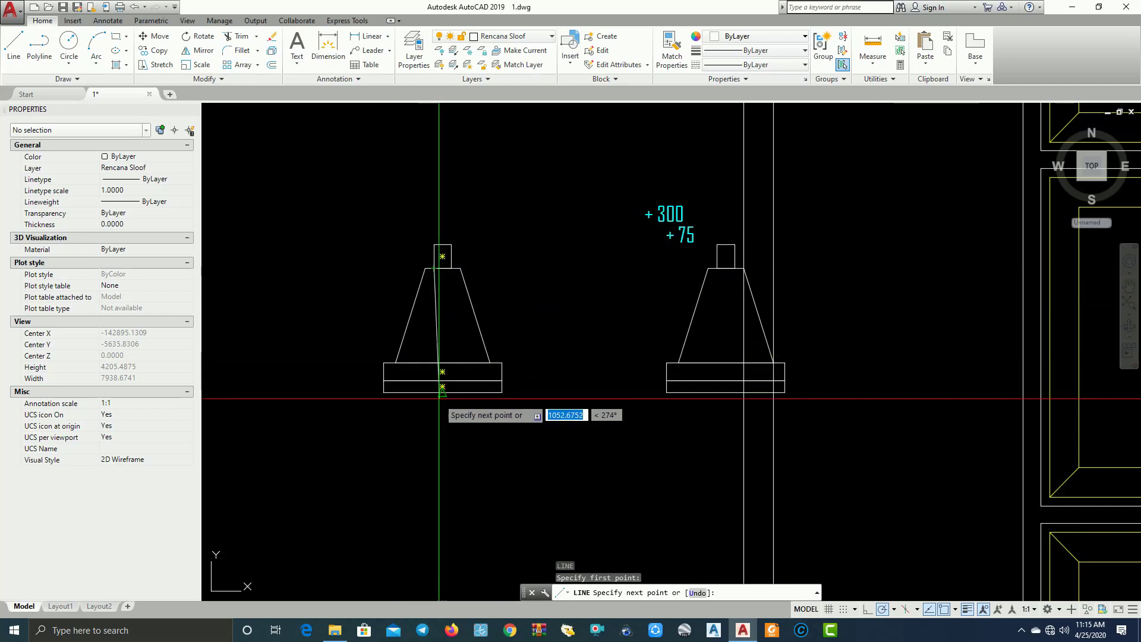
scroll(437, 400, up, 2)
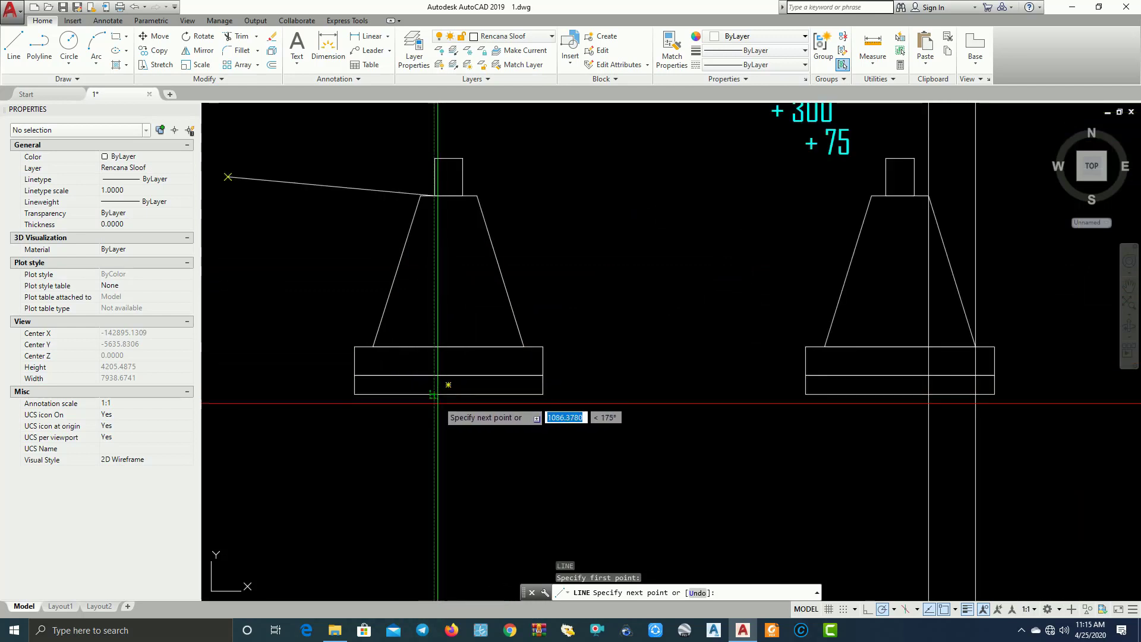
key(Escape)
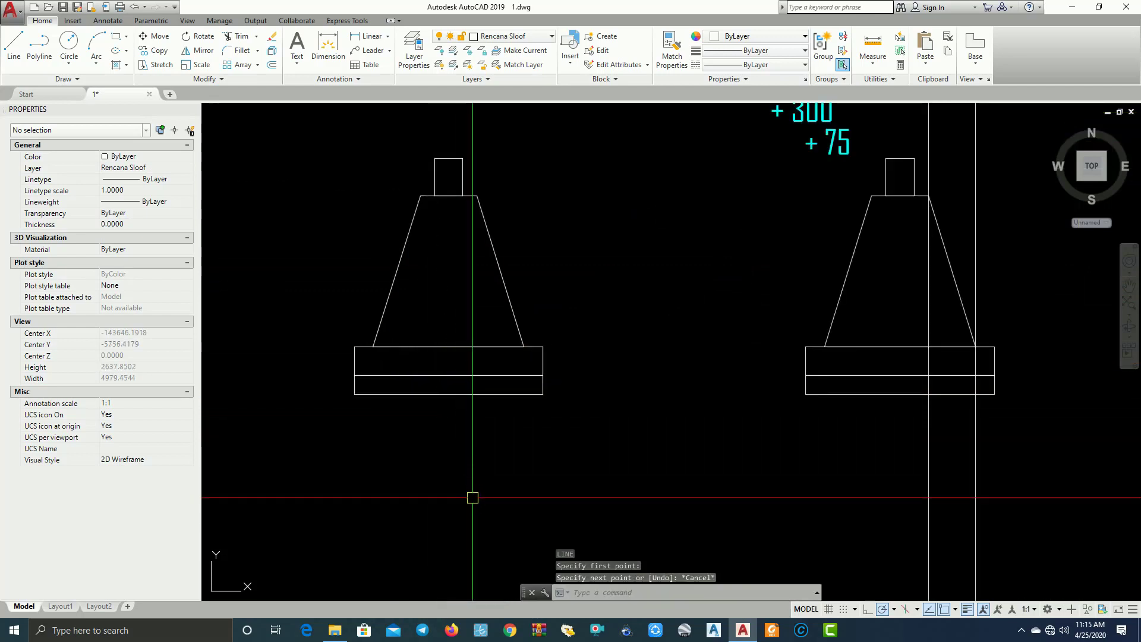
text(xl)
key(Return)
text(v)
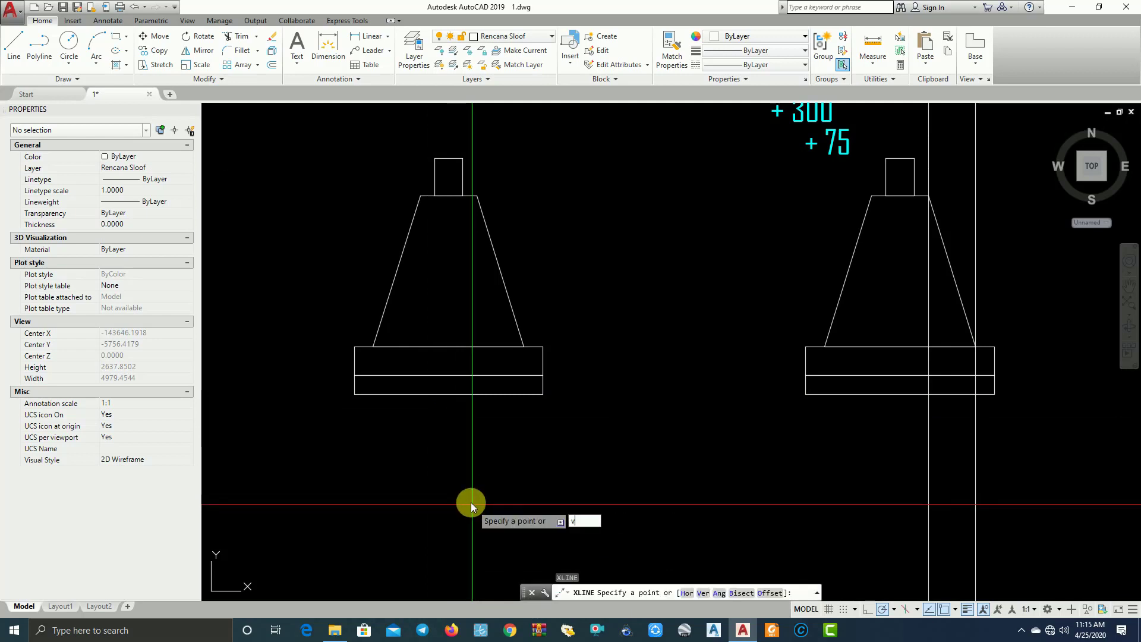
key(Return)
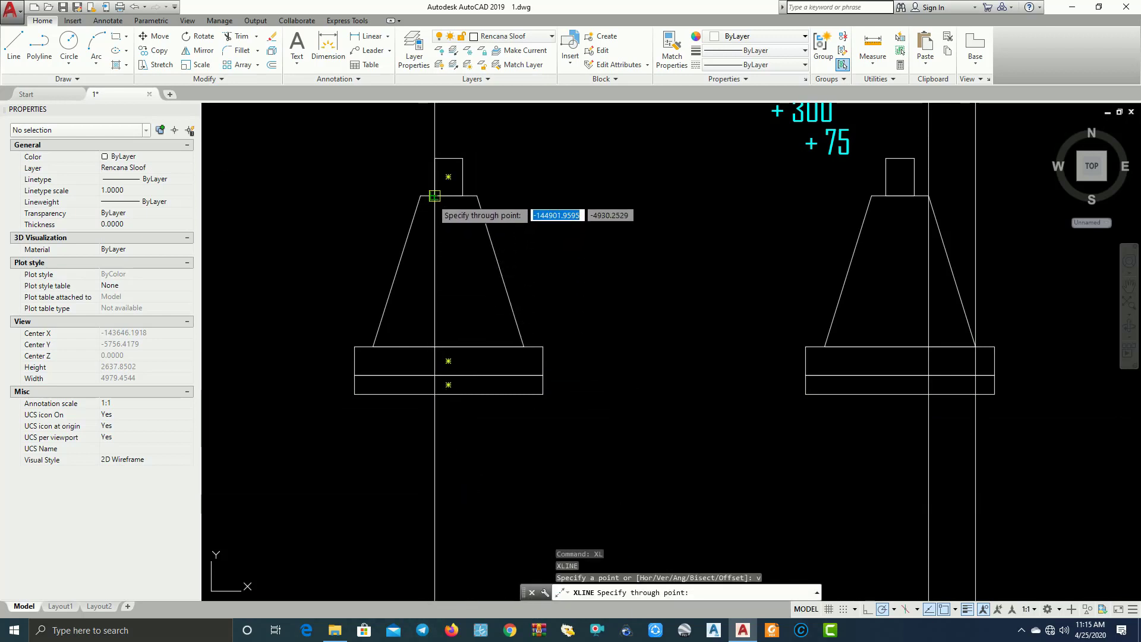
click(434, 195)
key(Escape)
text(T)
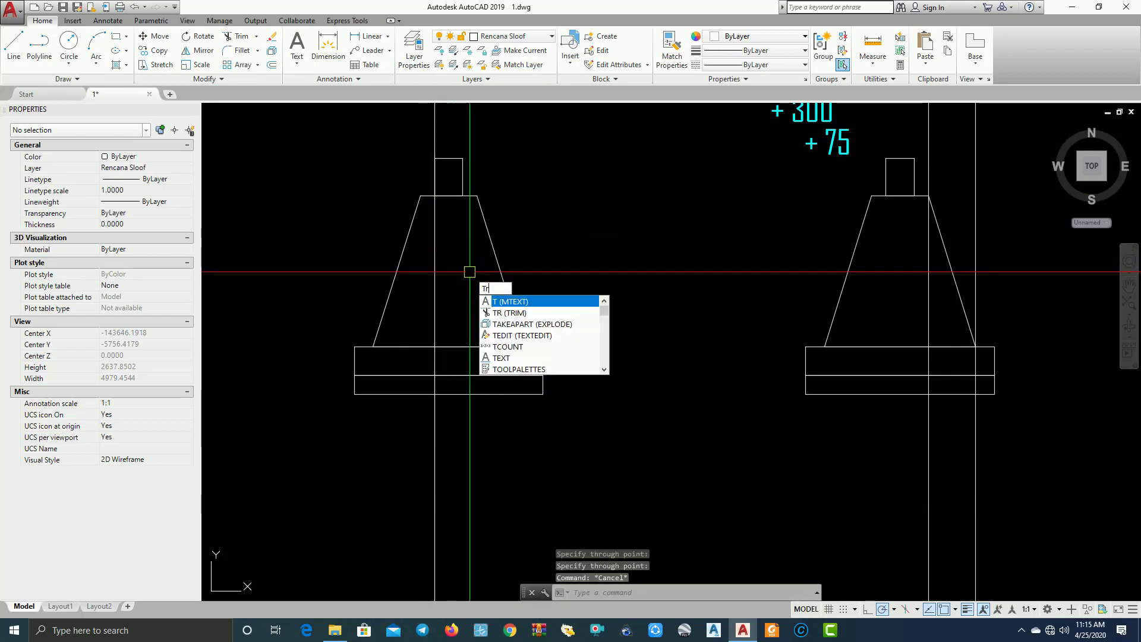
Trim the footing base rectangles left of the vertical construction line.
text(r)
key(Return)
click(436, 265)
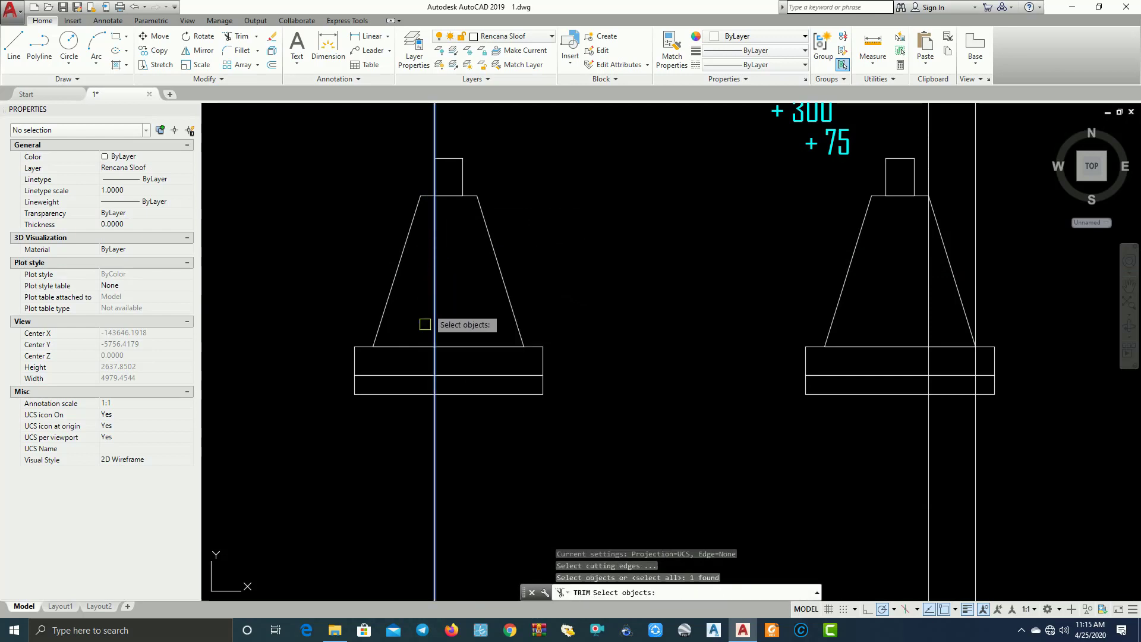
key(Return)
click(416, 405)
click(383, 335)
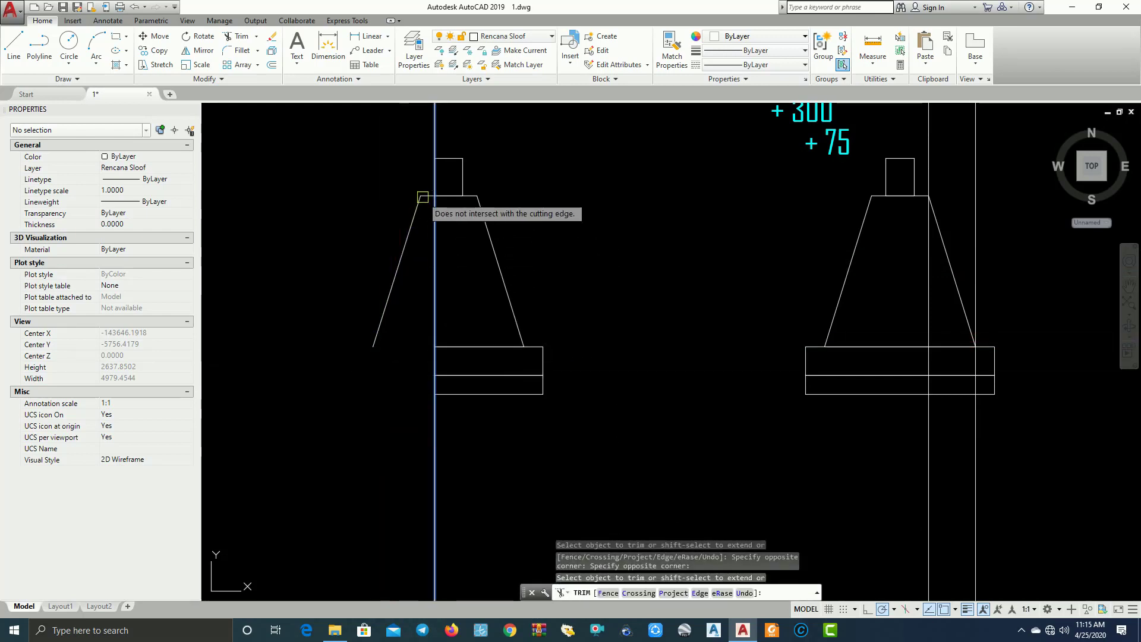
scroll(423, 197, up, 4)
click(427, 189)
click(404, 173)
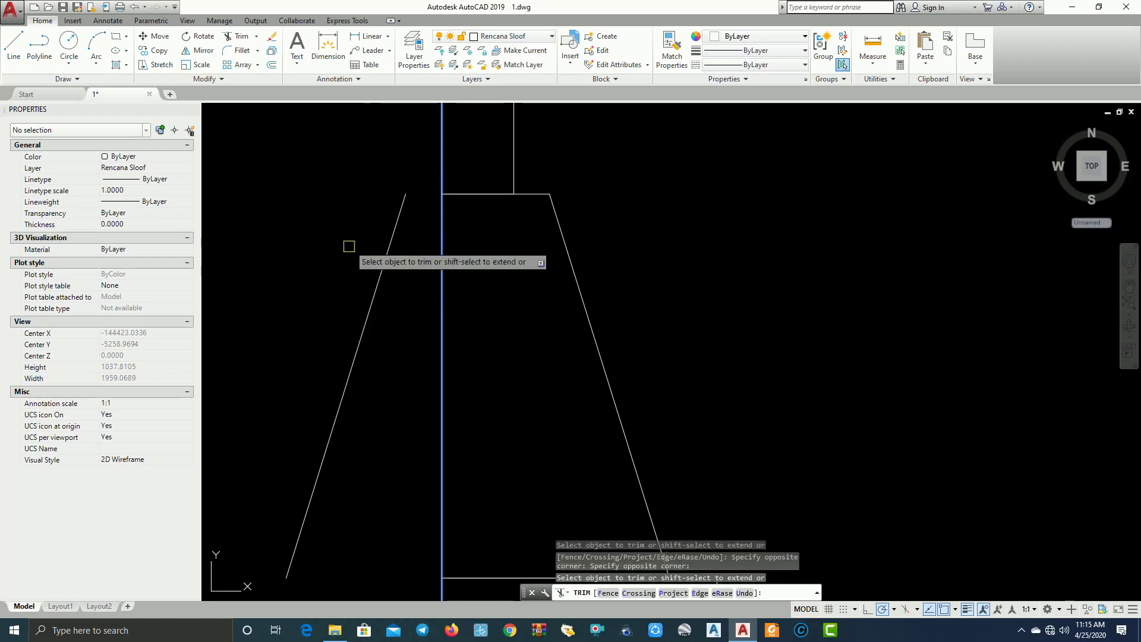
scroll(356, 268, down, 2)
key(Escape)
Erase the leftover left slope line and trim stray line ends around the footing.
click(382, 351)
click(316, 275)
text(e)
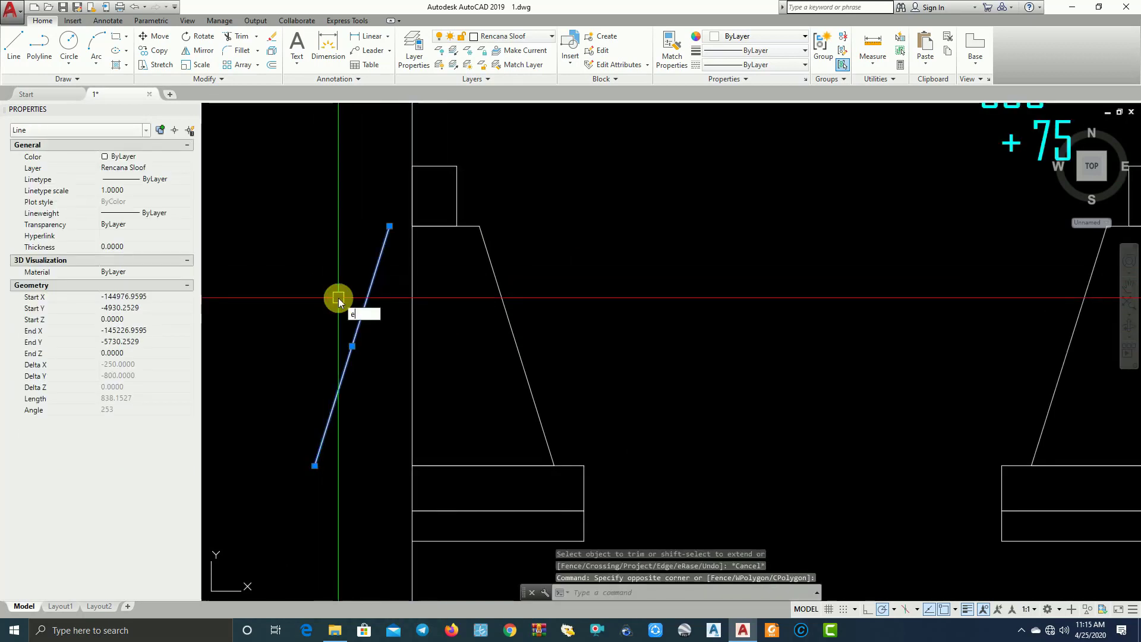
key(Return)
text(tr)
key(Return)
key(Return)
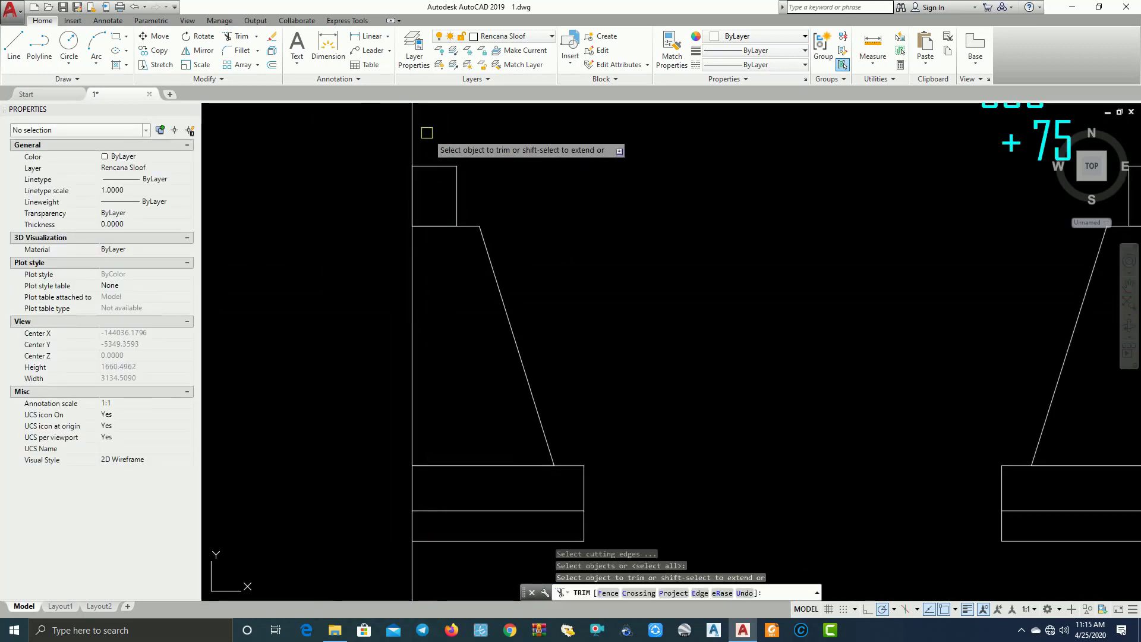
scroll(470, 425, down, 3)
click(612, 419)
click(404, 410)
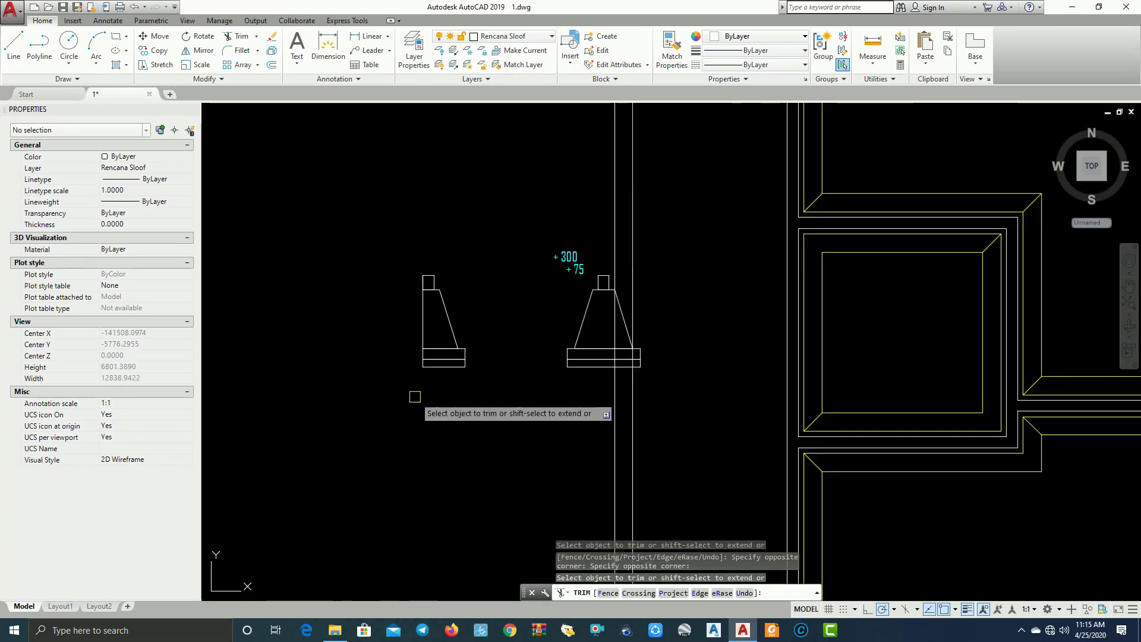
key(Escape)
scroll(439, 217, down, 2)
scroll(543, 299, down, 2)
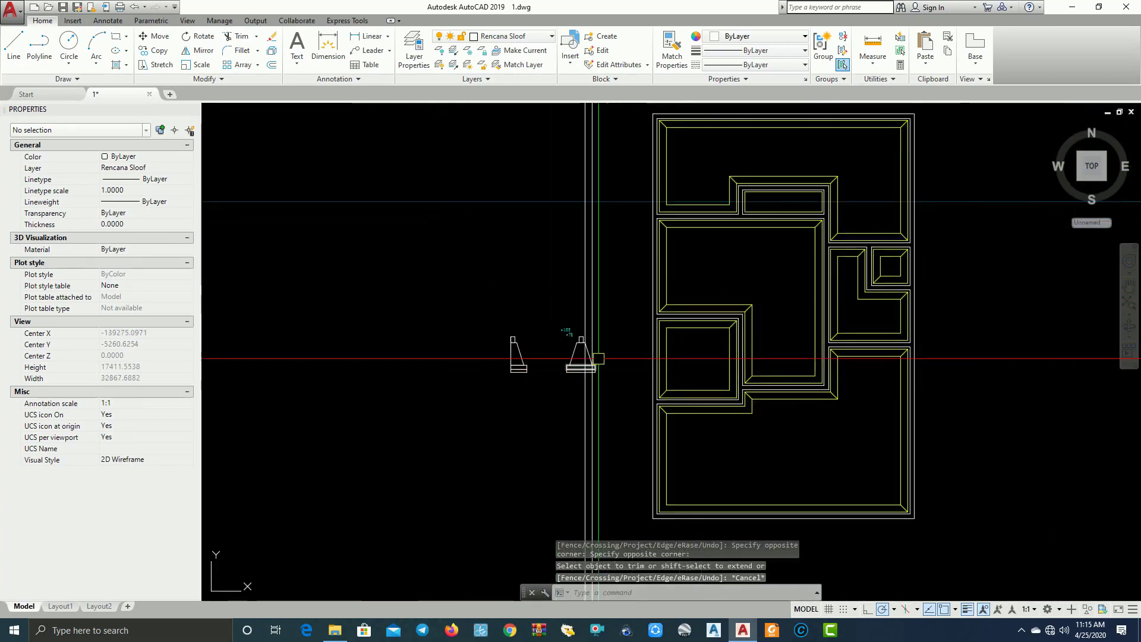
middle_drag(598, 358, 561, 339)
middle_drag(606, 280, 627, 287)
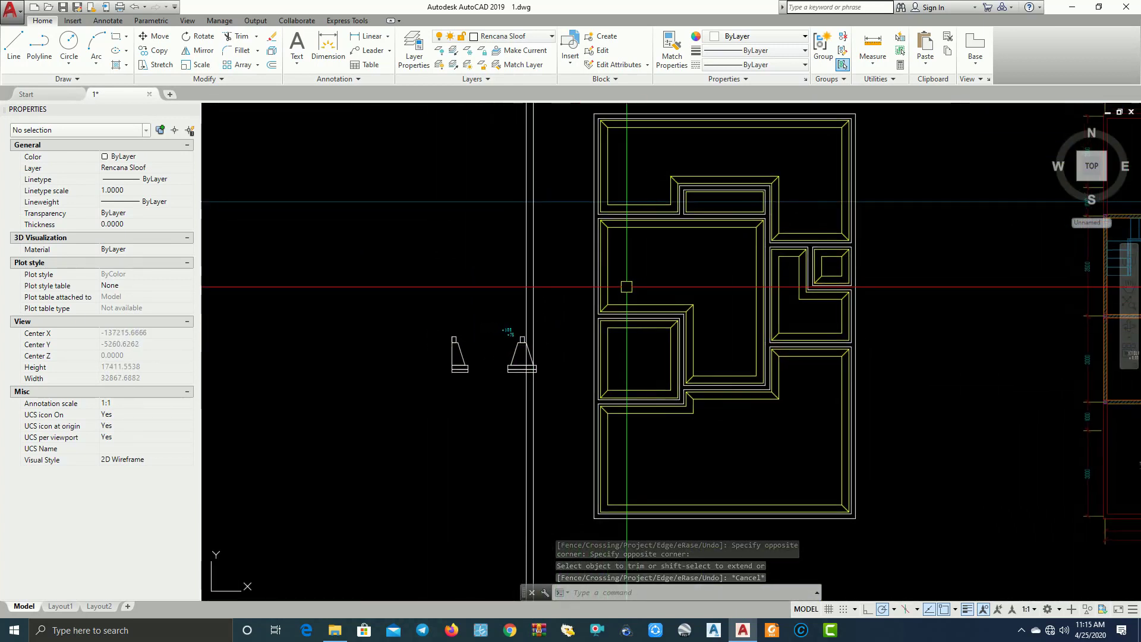
scroll(564, 338, up, 2)
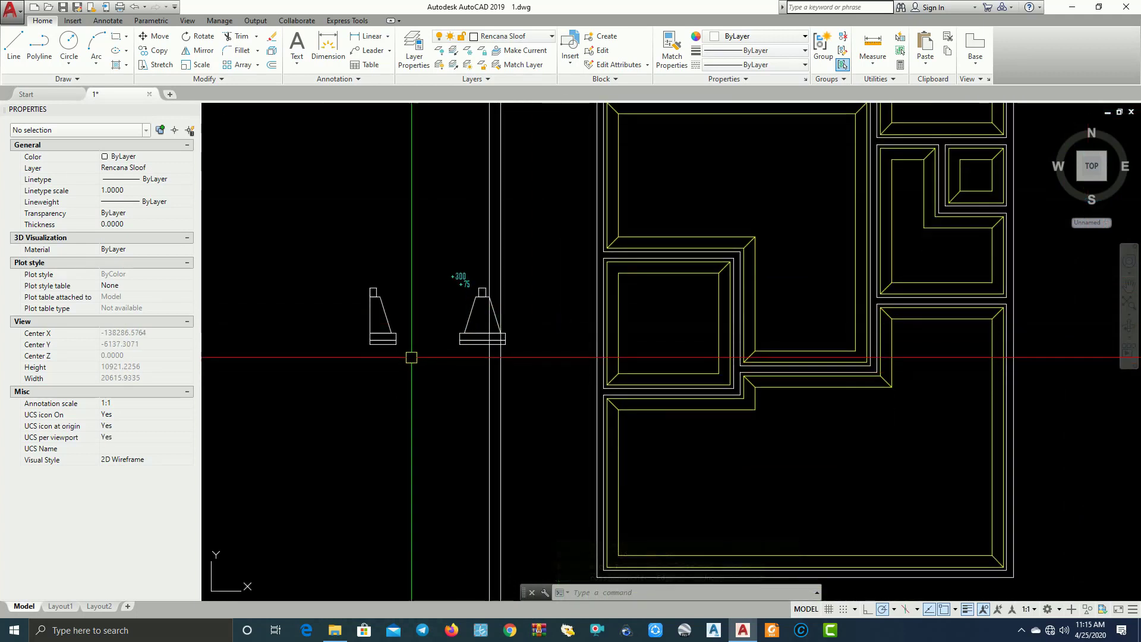
middle_drag(411, 357, 411, 315)
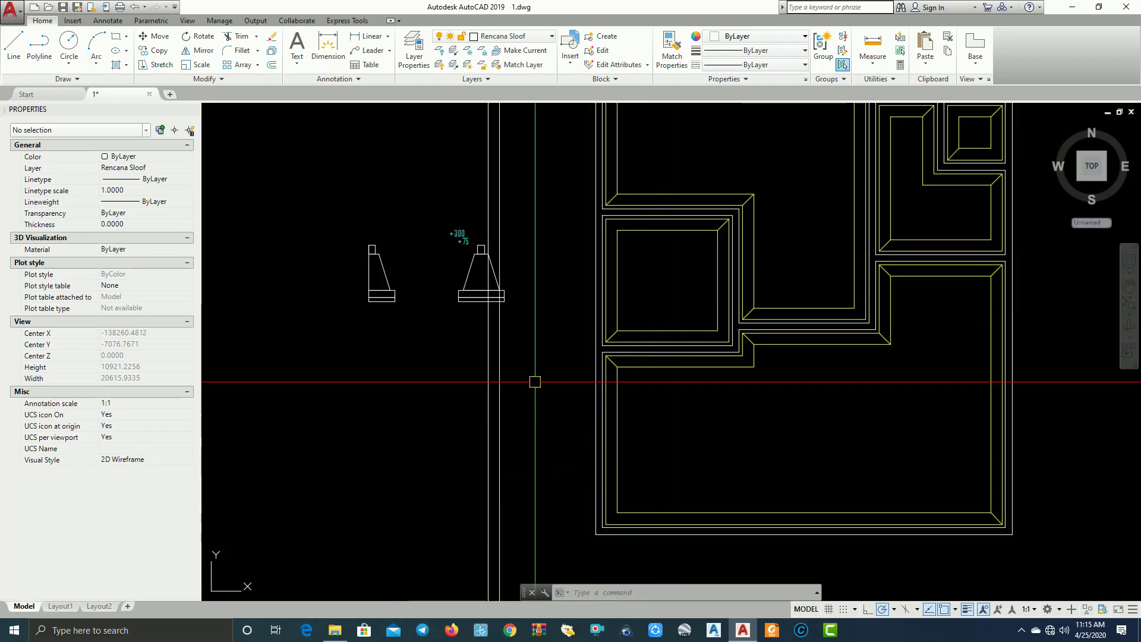
middle_drag(535, 382, 438, 434)
middle_drag(342, 296, 364, 382)
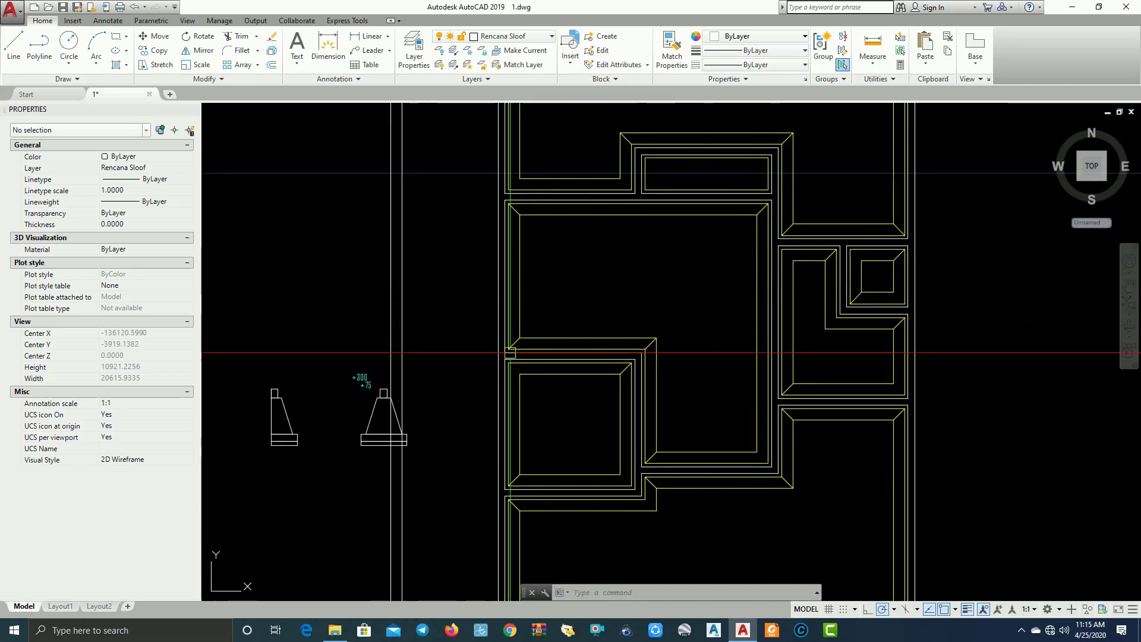
scroll(441, 423, down, 2)
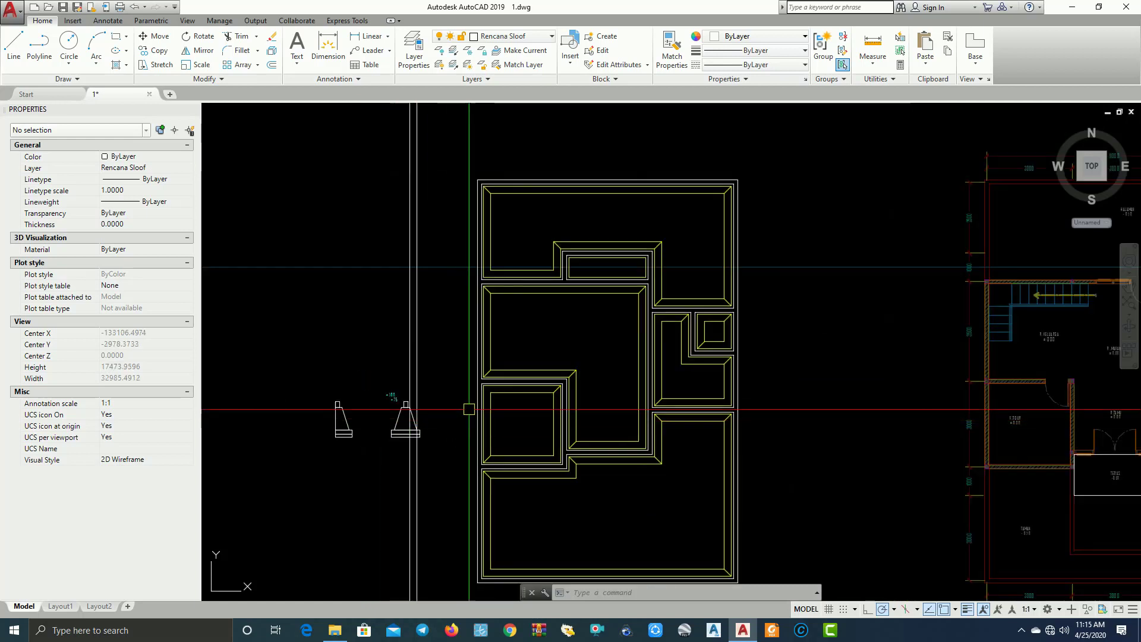
middle_drag(447, 399, 502, 359)
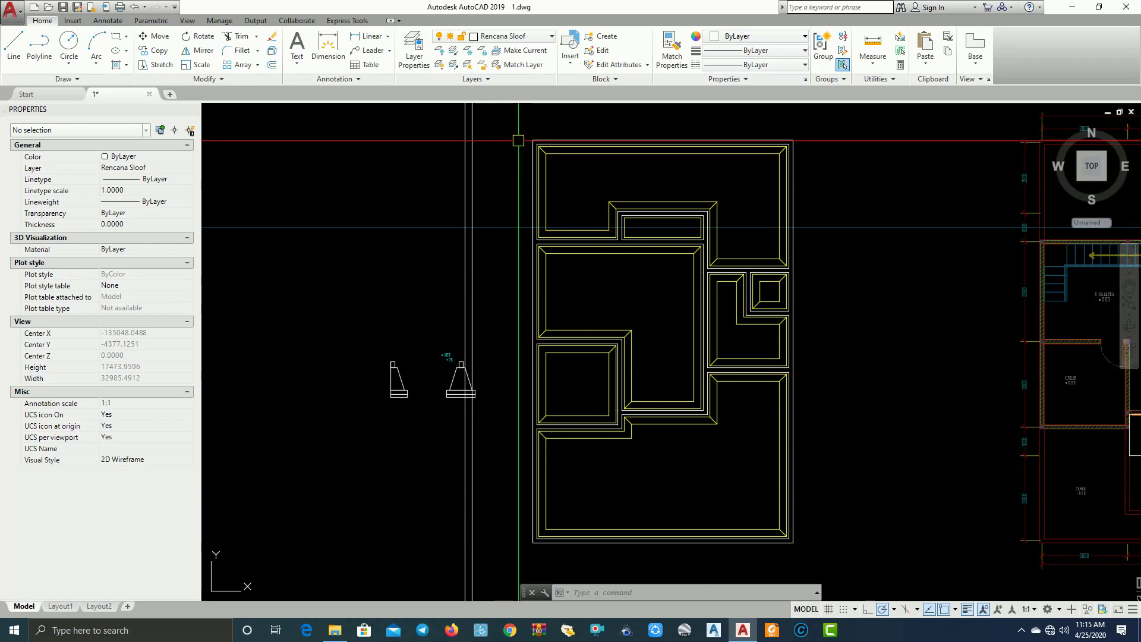
middle_drag(809, 474, 829, 414)
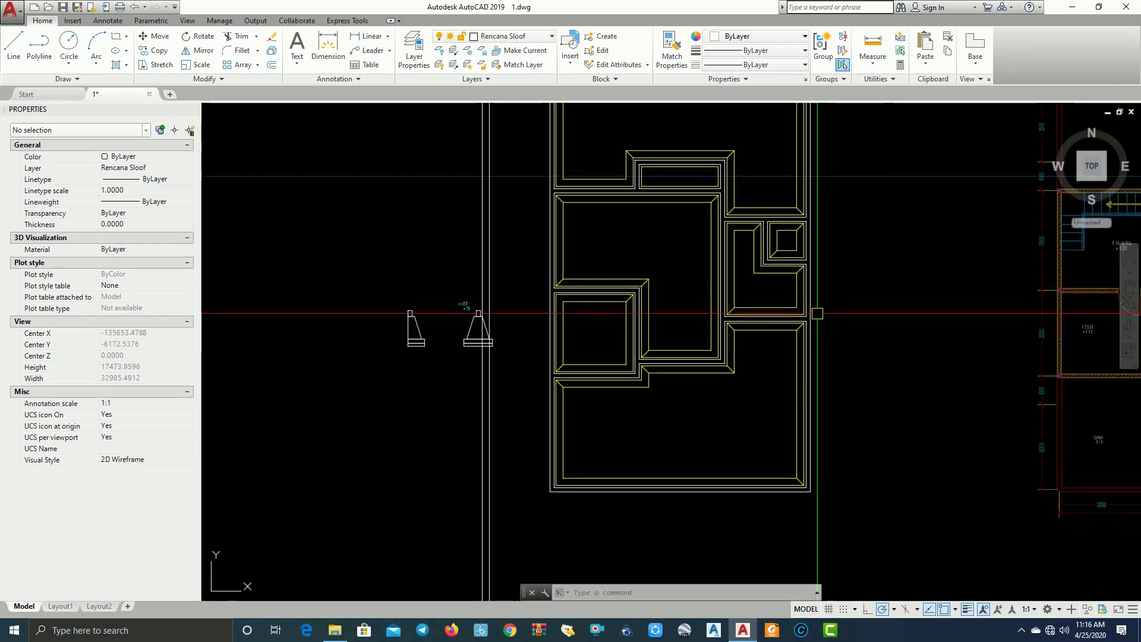
middle_drag(584, 293, 586, 344)
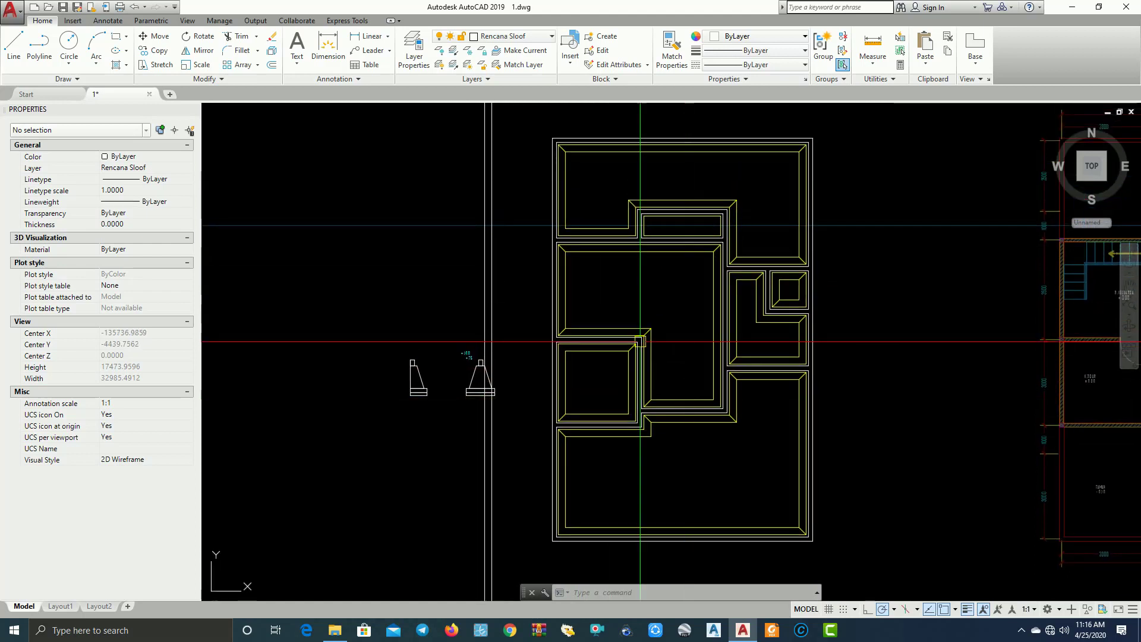
scroll(571, 312, up, 4)
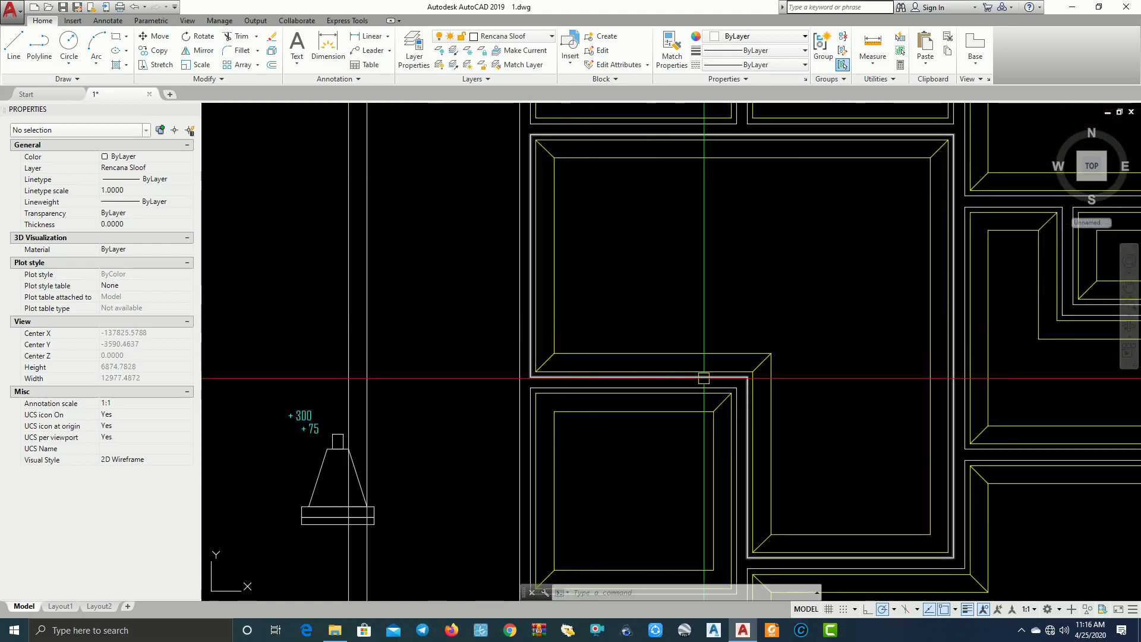
scroll(704, 378, down, 1)
scroll(704, 378, down, 1)
middle_drag(773, 351, 684, 381)
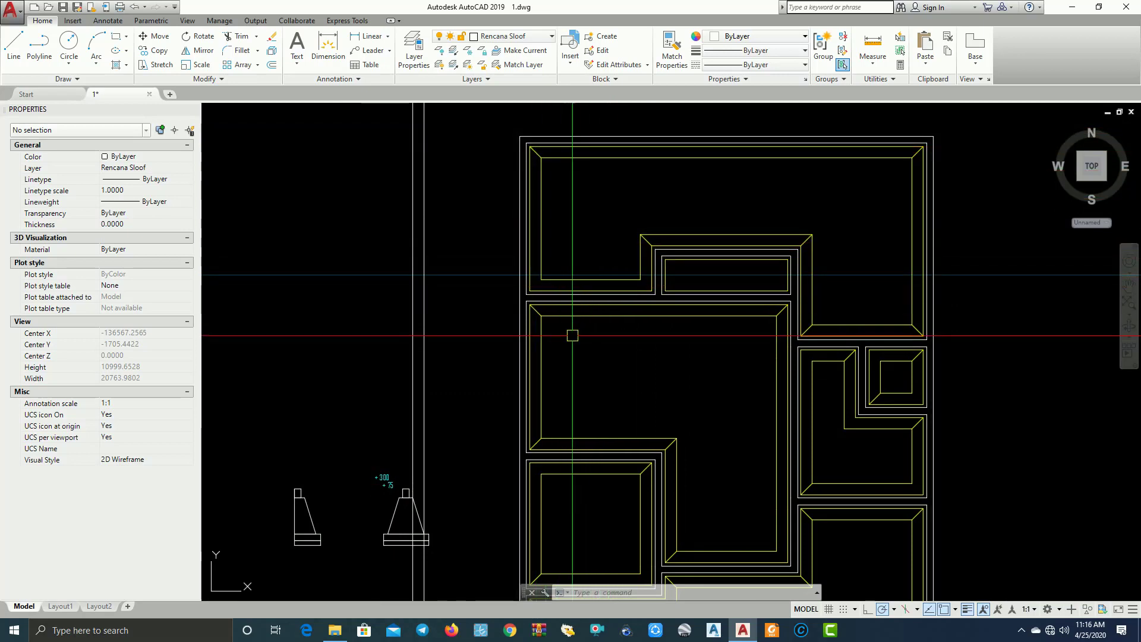
Select the 2D–ARSIR and CAY–PLant layer ranges in the Layer Properties Manager.
text(la)
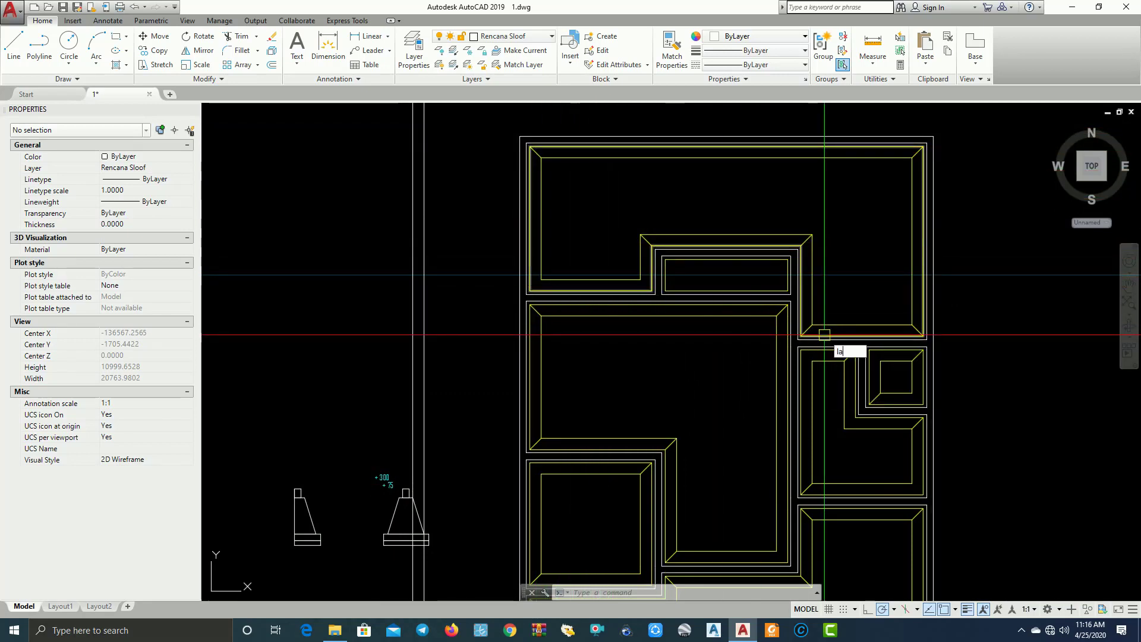
key(Return)
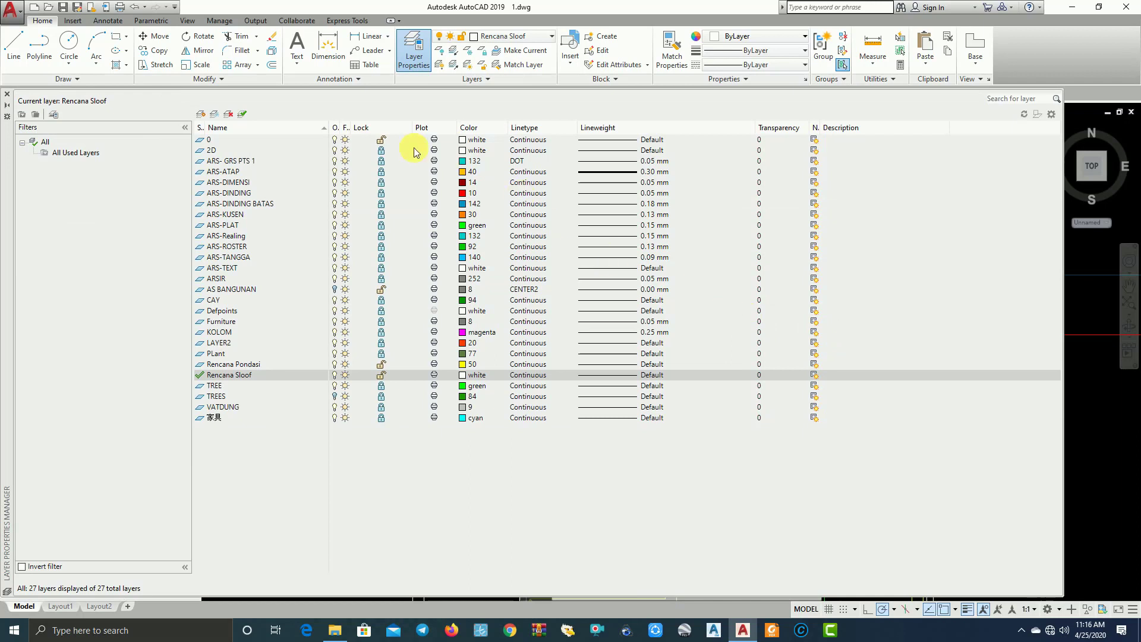
click(212, 151)
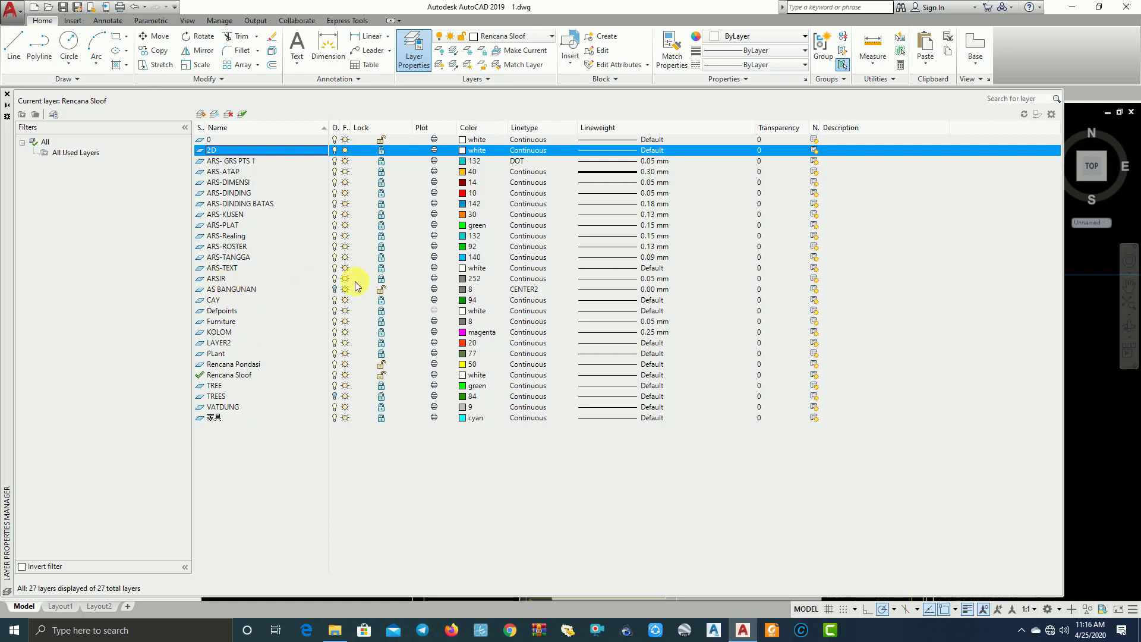
shift+click(225, 279)
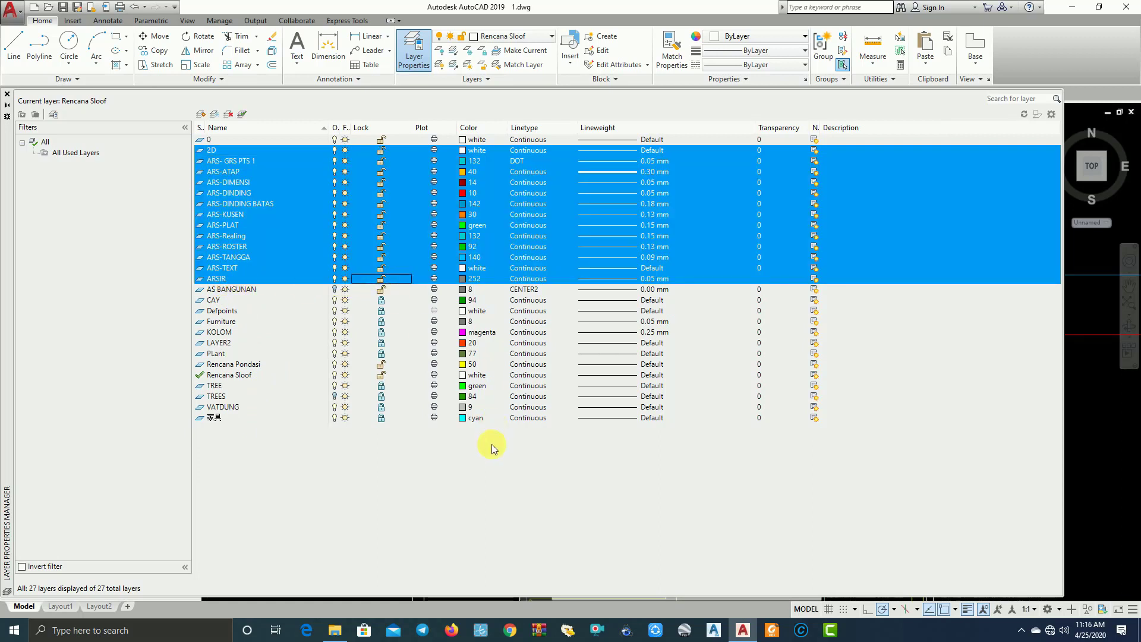
click(226, 303)
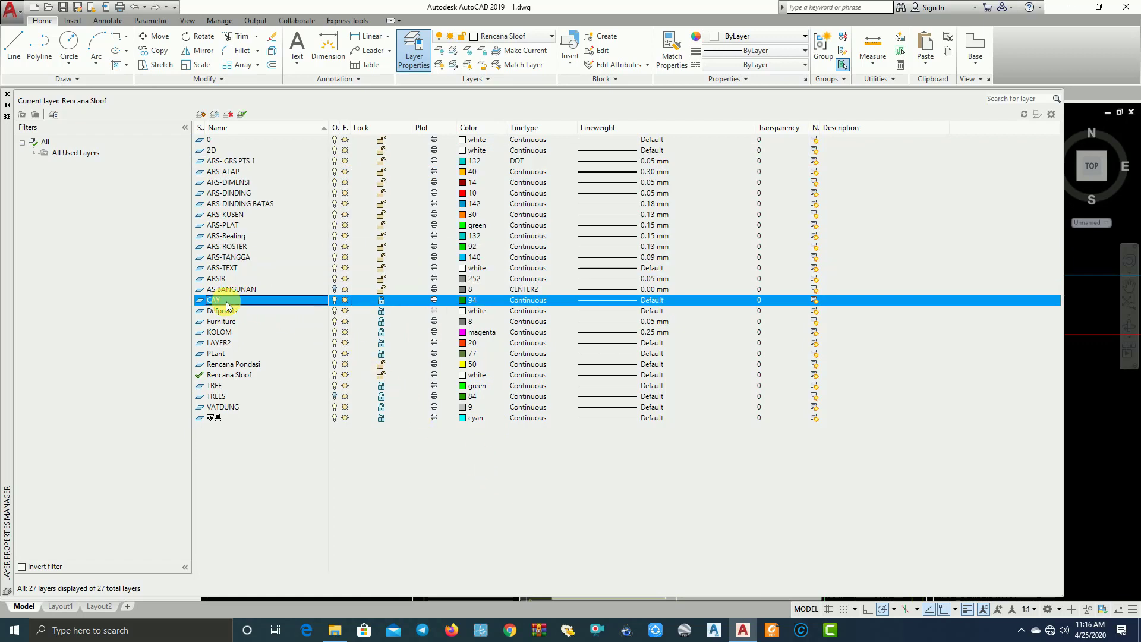
shift+click(228, 355)
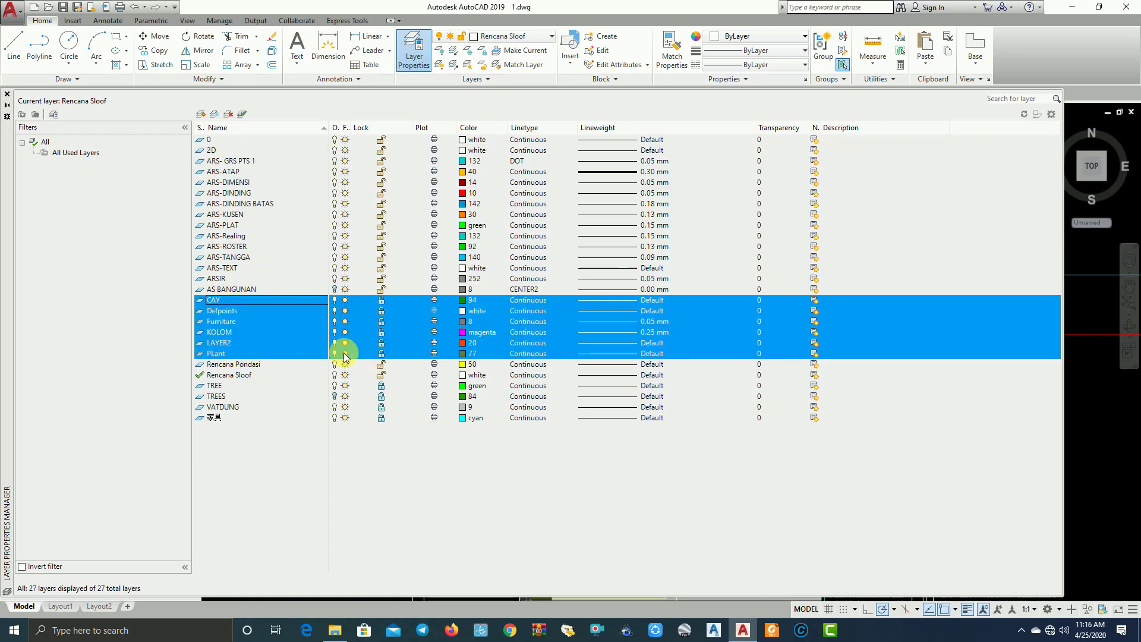
double_click(225, 387)
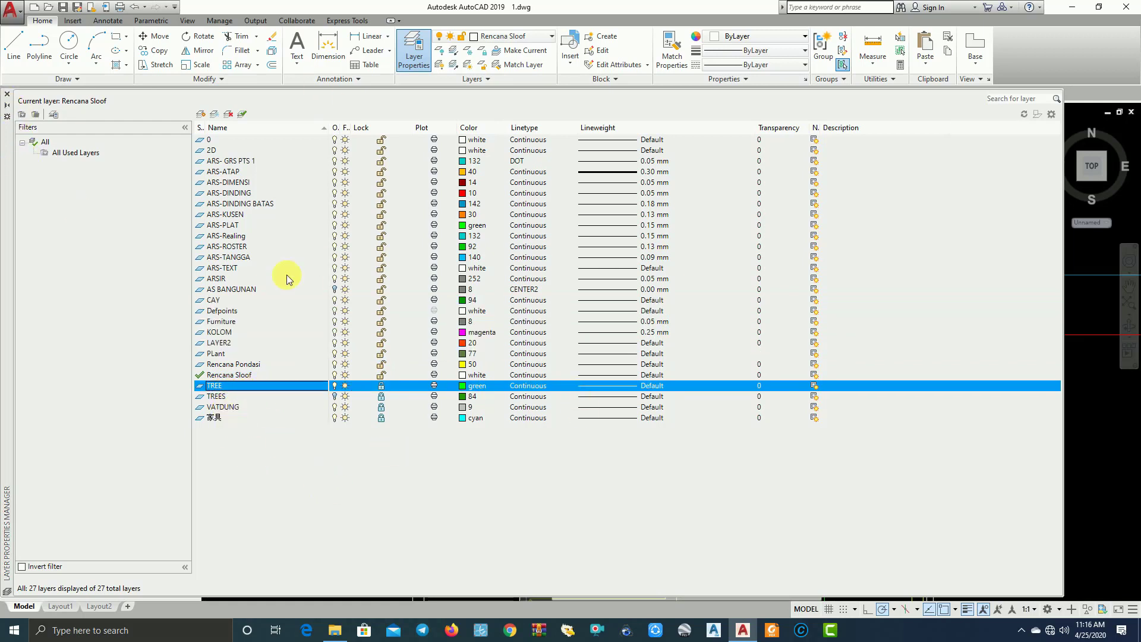
Close the layer manager and centre the sloof plan beside the first floor plan.
click(31, 111)
click(8, 96)
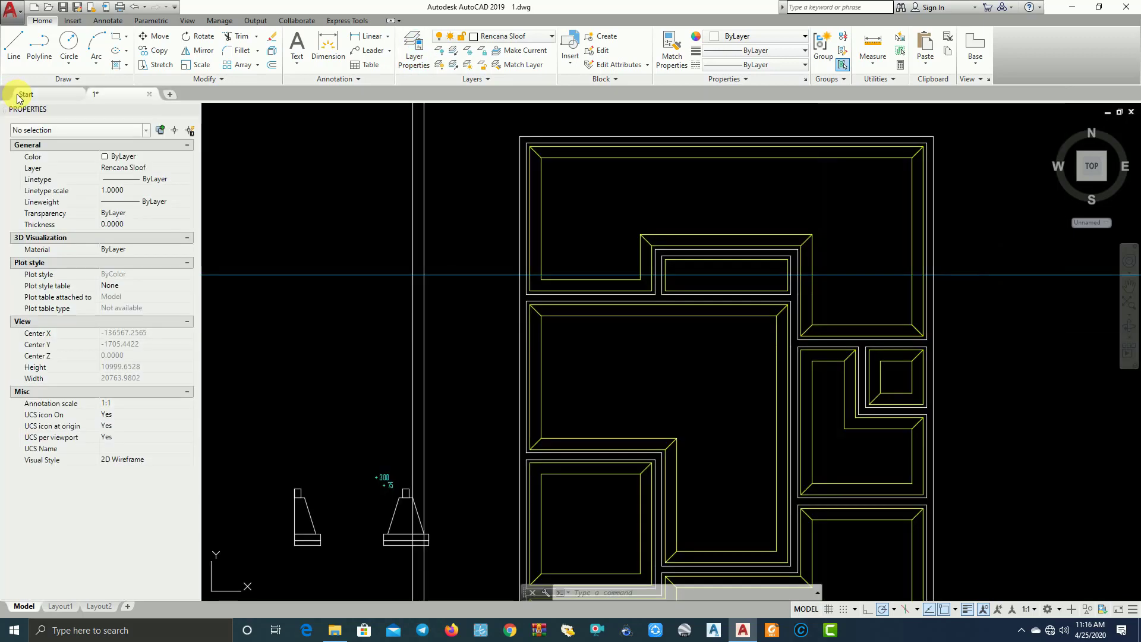
scroll(426, 310, down, 2)
scroll(568, 308, down, 2)
middle_drag(568, 308, 467, 369)
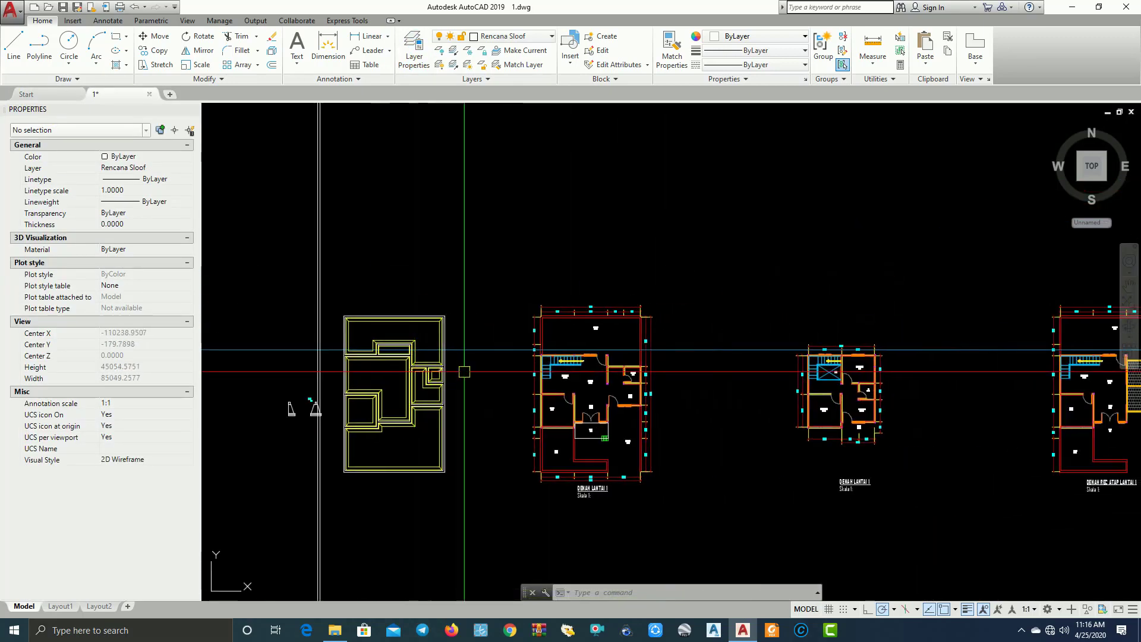
scroll(555, 369, up, 2)
middle_drag(555, 369, 627, 377)
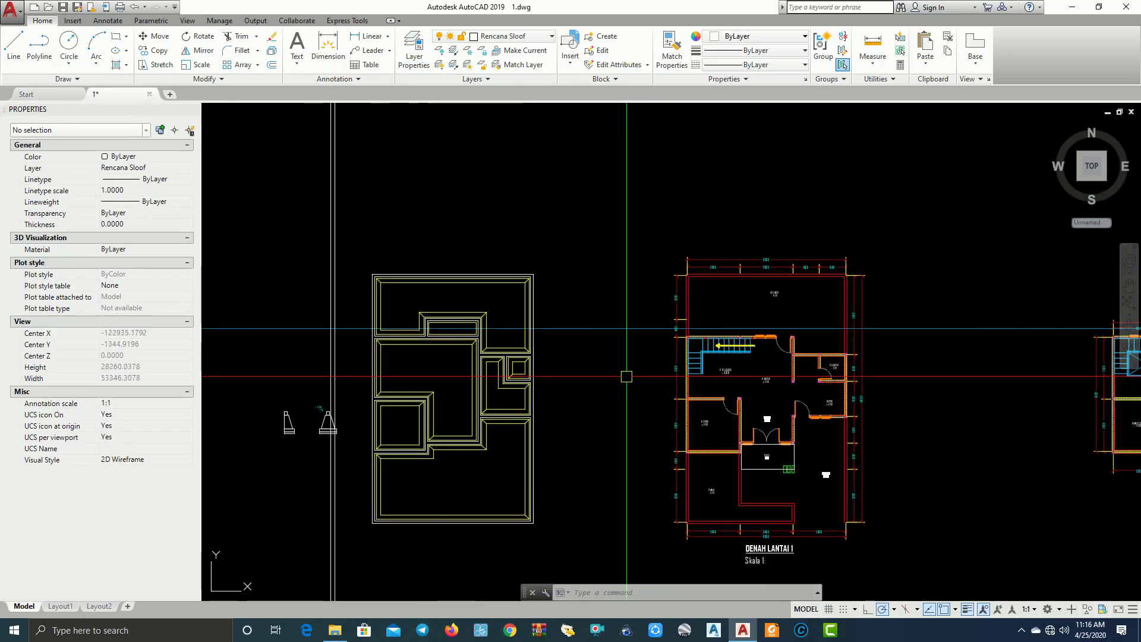
Cancel the pending trim and erase the long horizontal cyan line.
click(600, 357)
click(572, 291)
key(Escape)
scroll(362, 313, up, 2)
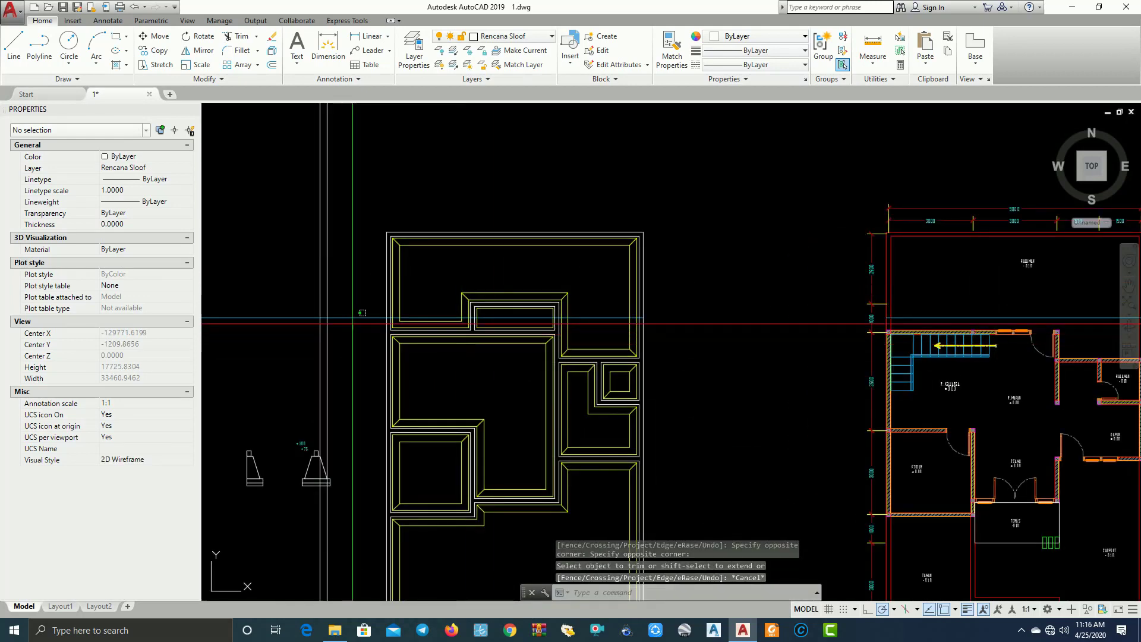
click(369, 319)
text(E)
key(Return)
Recentre the sloof plan in view and bring up the layer list.
middle_drag(475, 305, 567, 274)
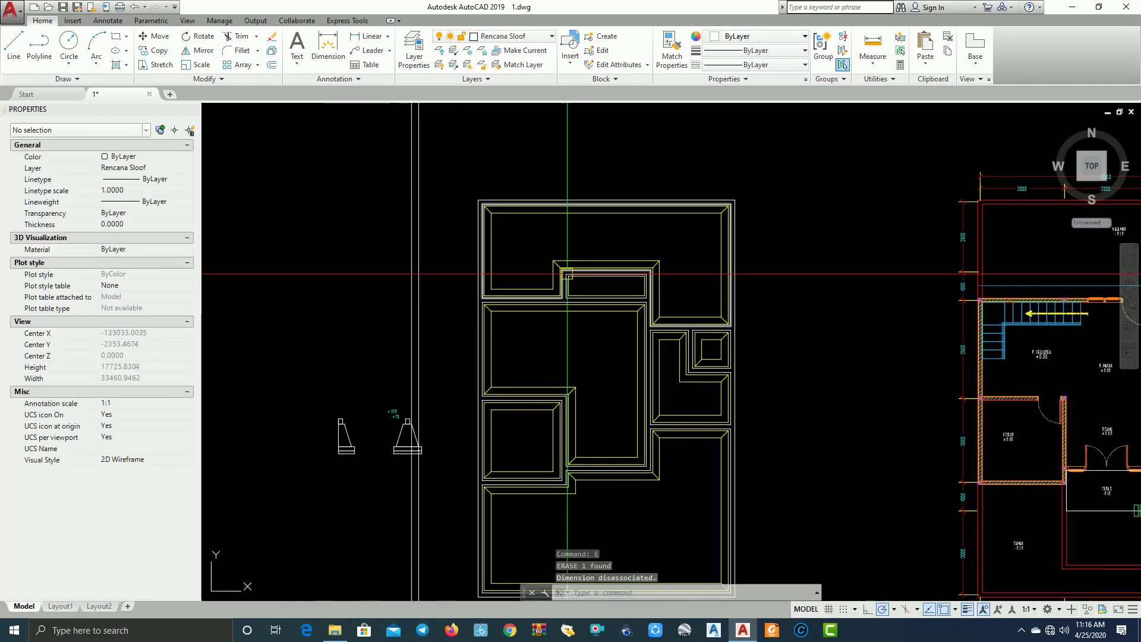
scroll(567, 274, up, 4)
scroll(586, 276, up, 2)
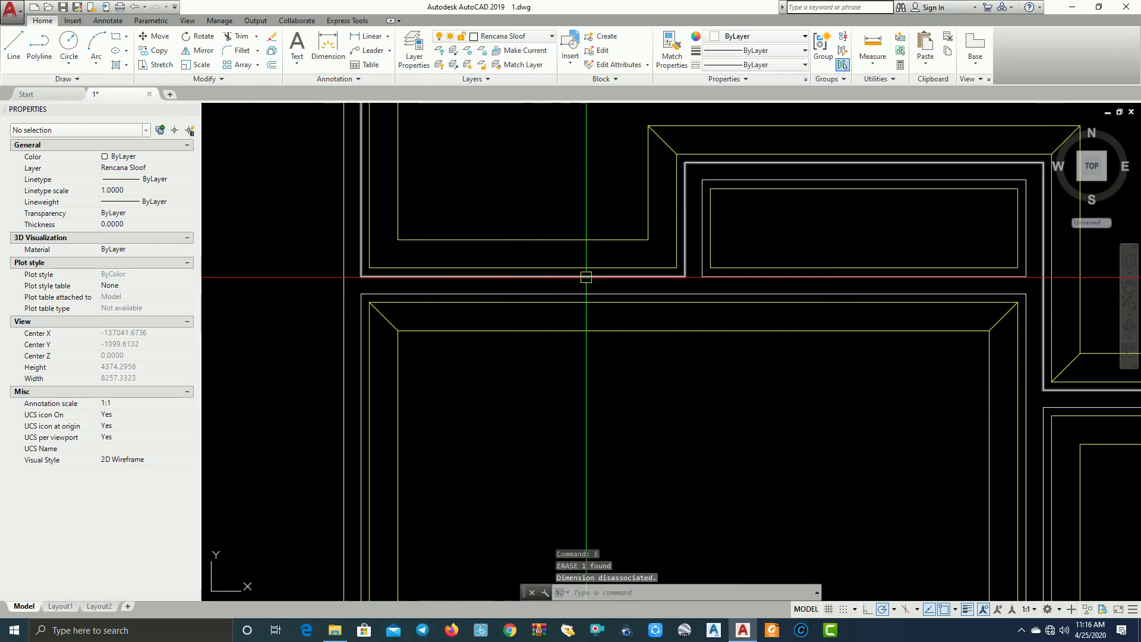
scroll(587, 277, down, 5)
scroll(576, 280, up, 2)
scroll(331, 446, up, 2)
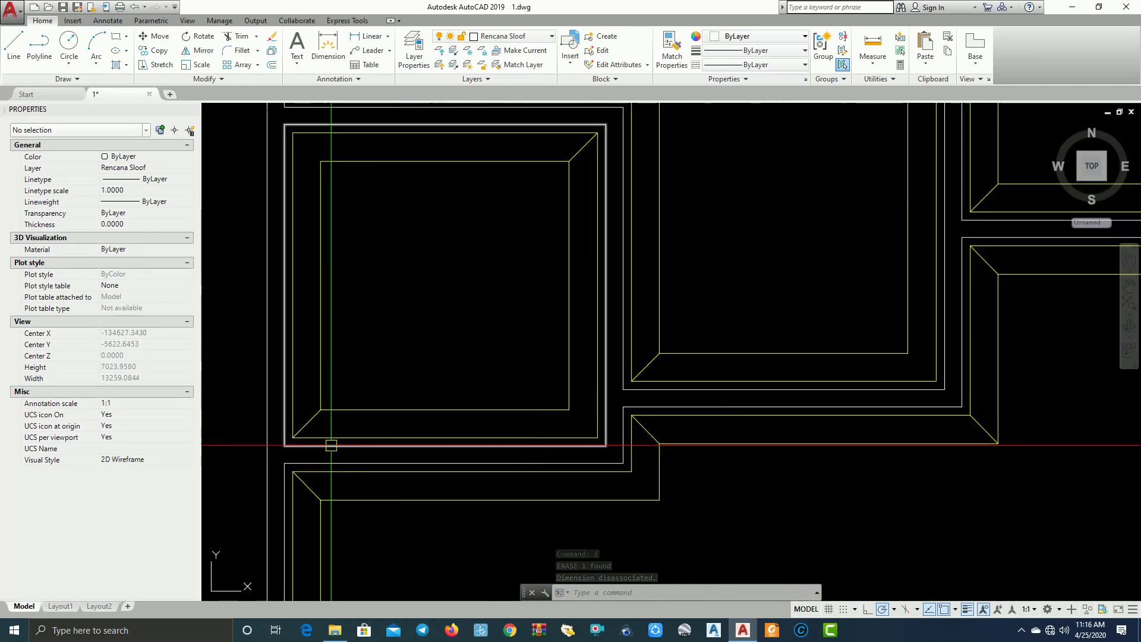
scroll(331, 446, down, 4)
click(532, 36)
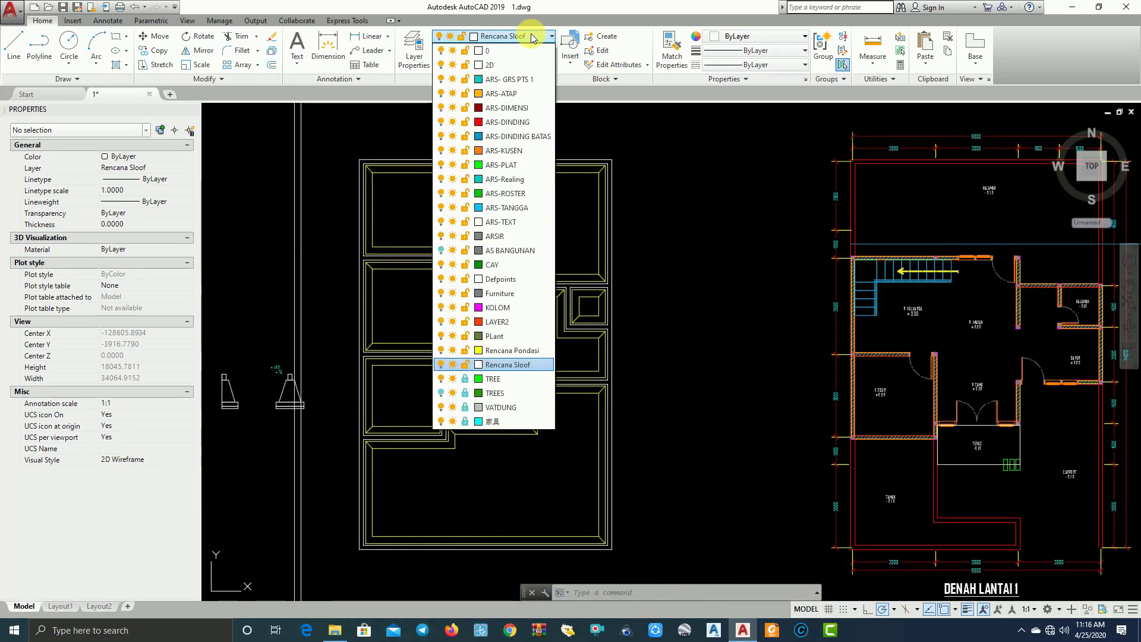
Make ARSIR current and hatch the outer beam band and small upper room.
click(509, 236)
scroll(528, 255, up, 4)
text(H)
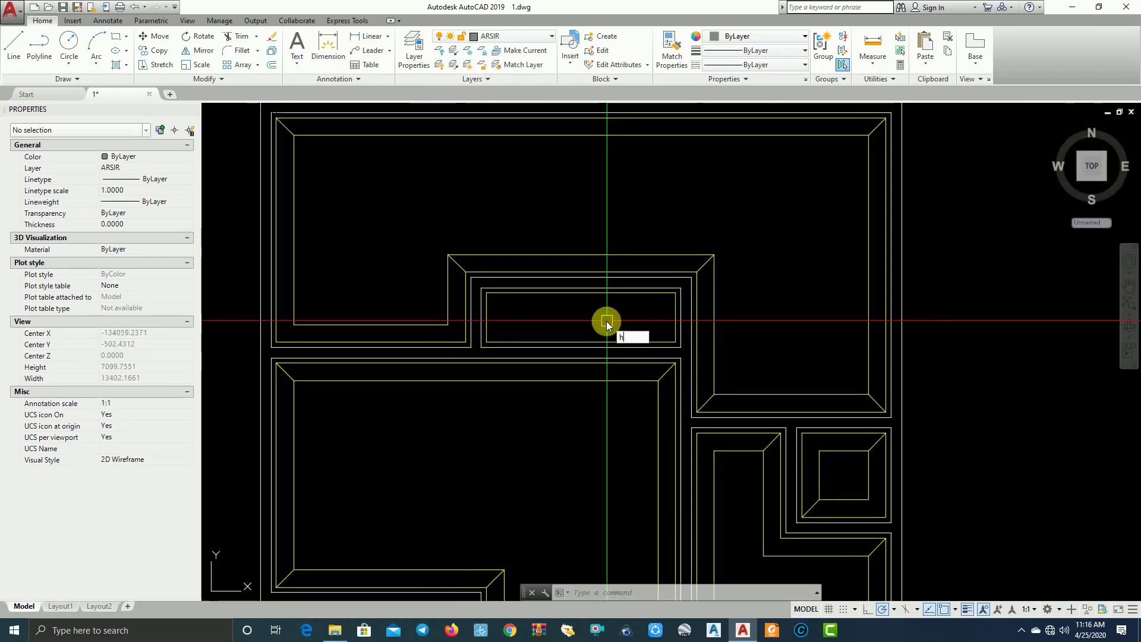
key(Return)
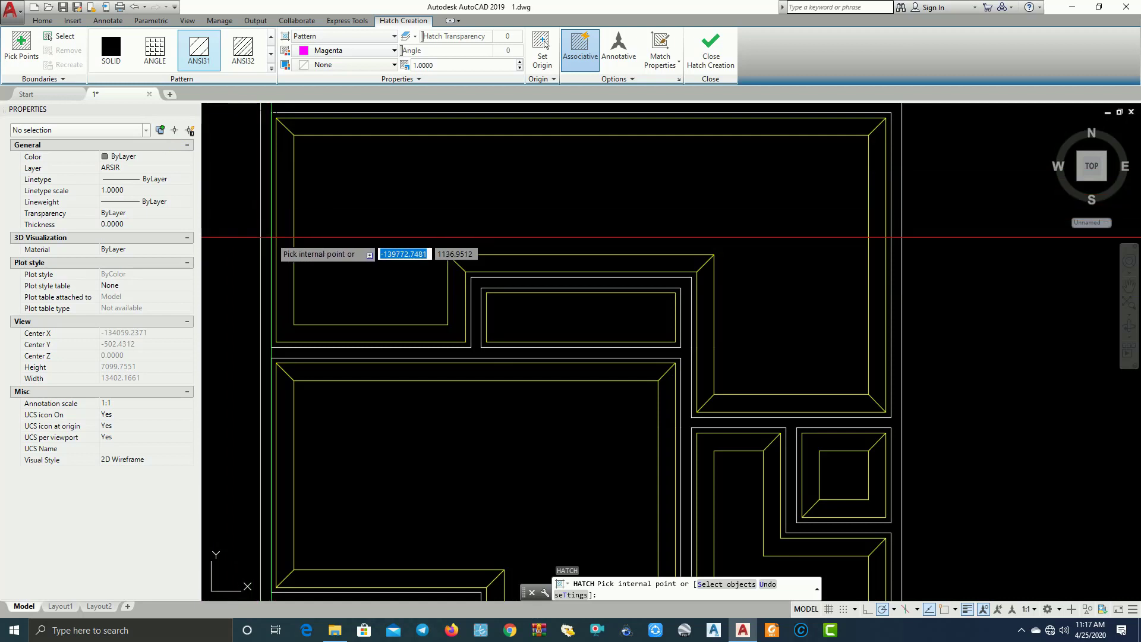
click(267, 185)
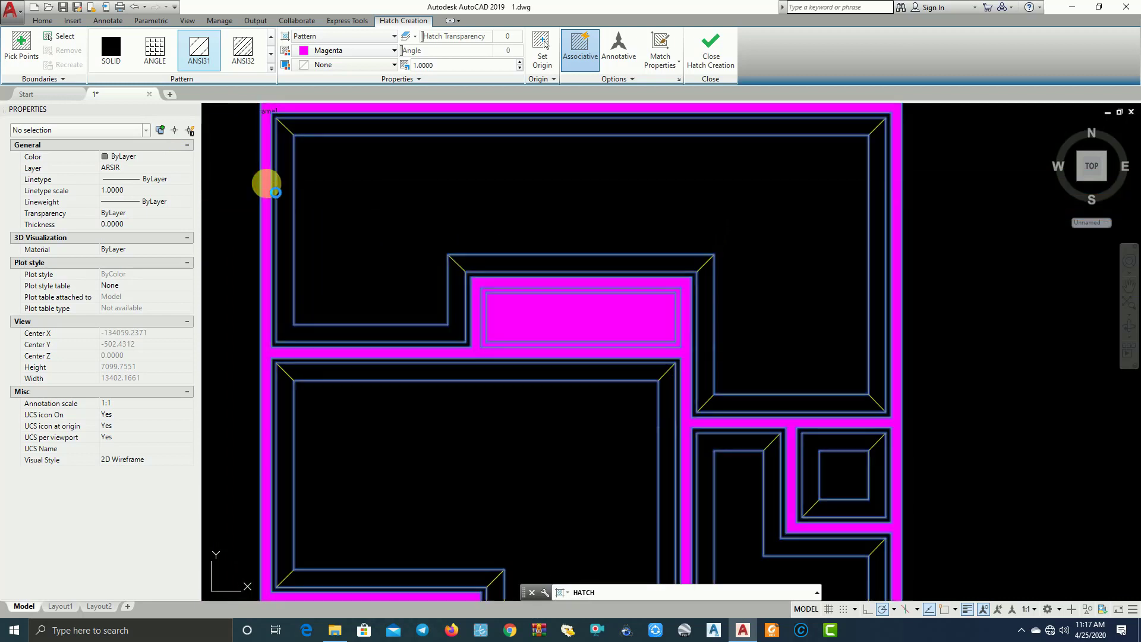
scroll(591, 276, down, 4)
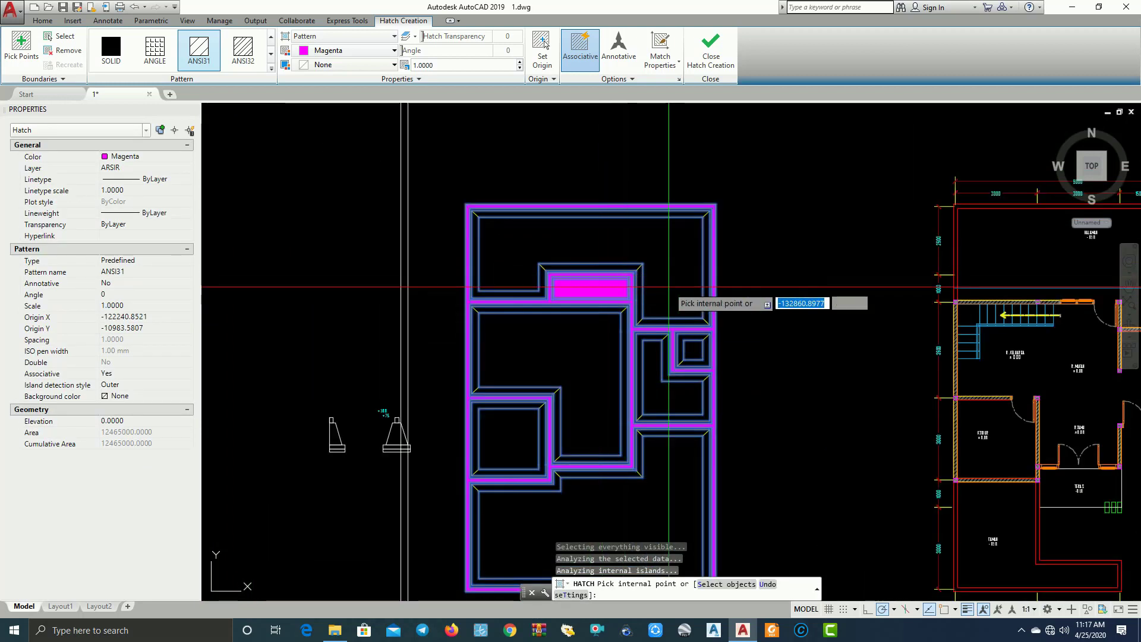
click(599, 291)
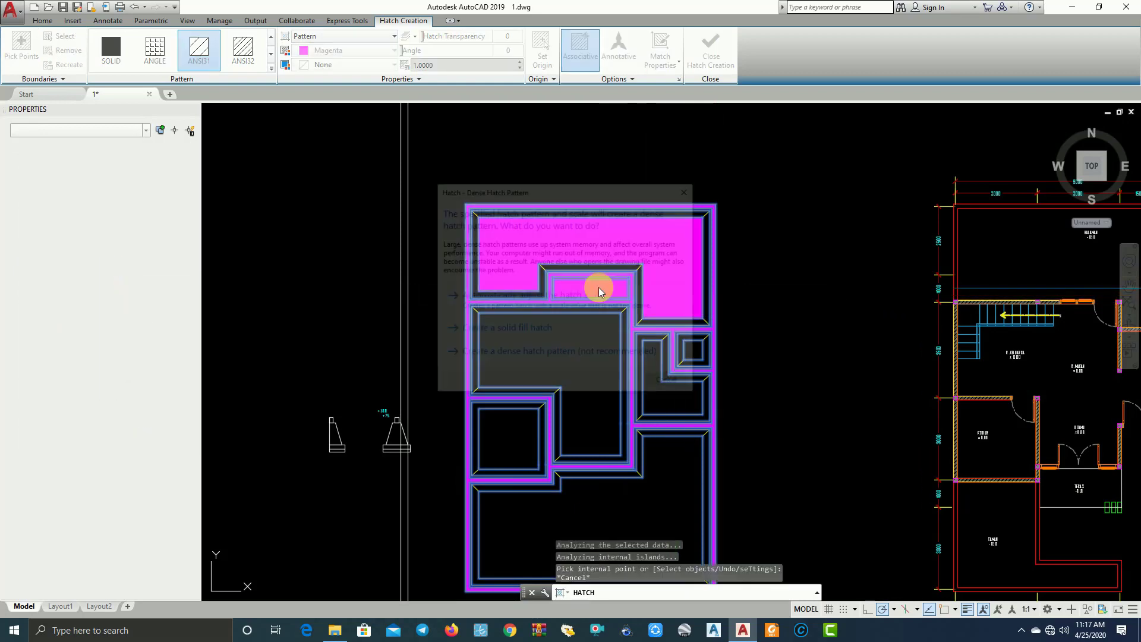
click(501, 355)
Erase the dense magenta hatch and recentre the sloof plan.
scroll(590, 279, up, 3)
scroll(590, 279, down, 3)
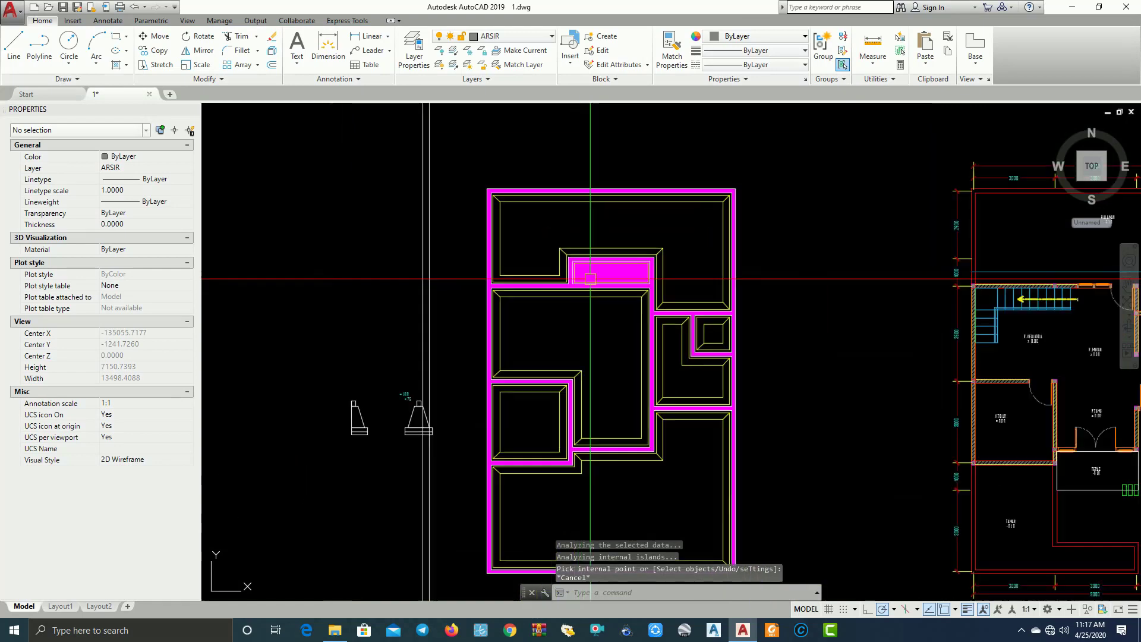
scroll(662, 301, up, 4)
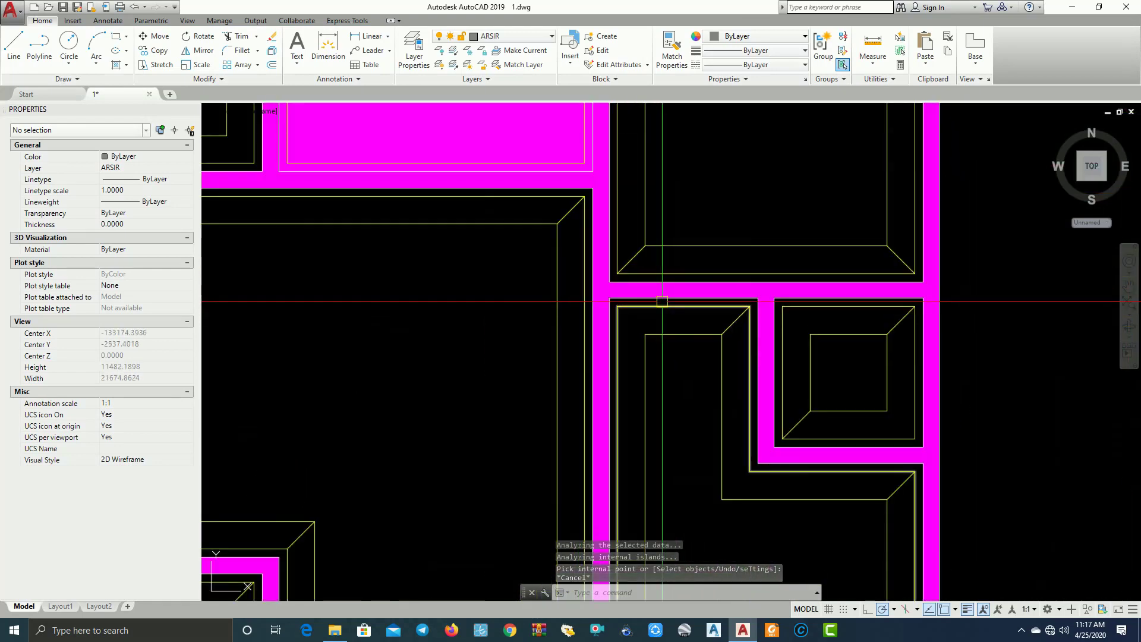
click(606, 291)
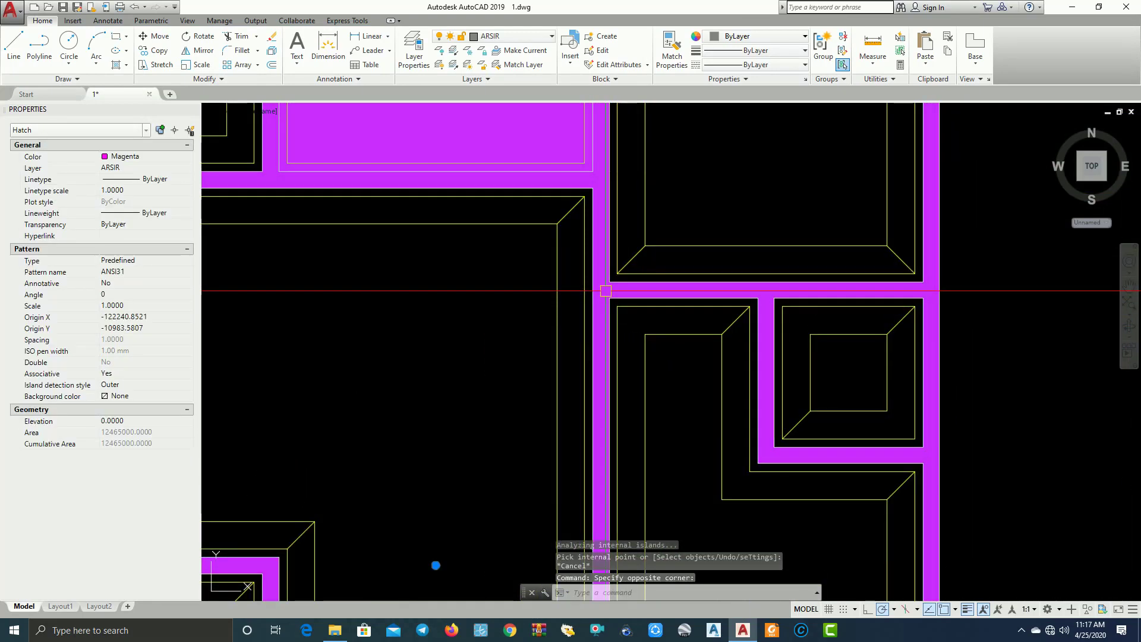
text(e)
key(Return)
scroll(649, 297, down, 3)
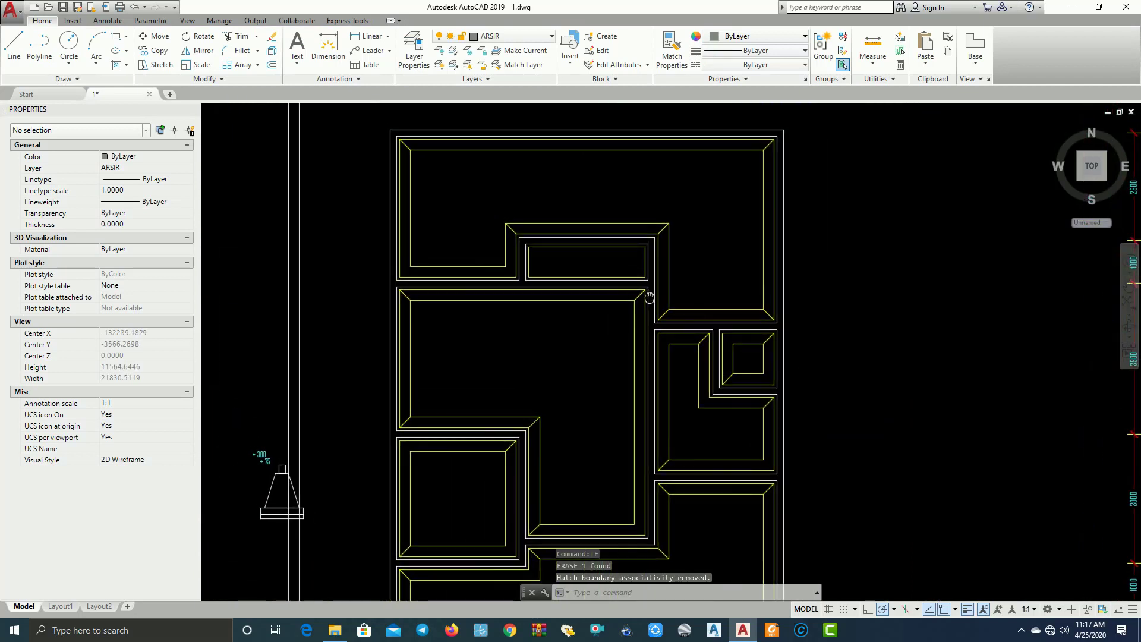
middle_drag(649, 297, 665, 332)
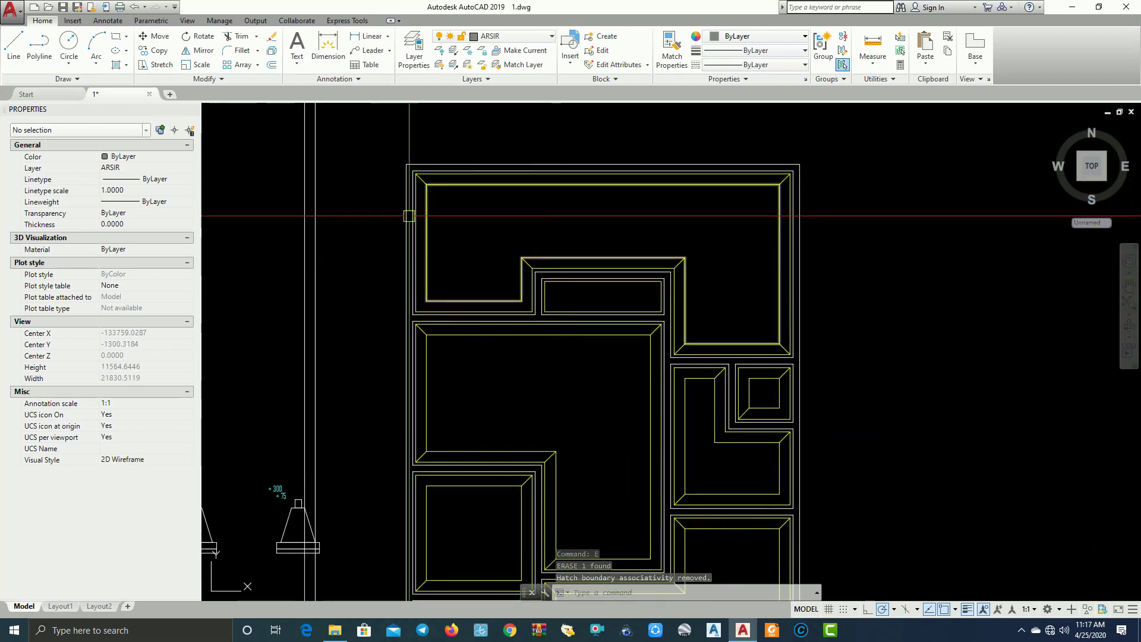
scroll(408, 169, up, 2)
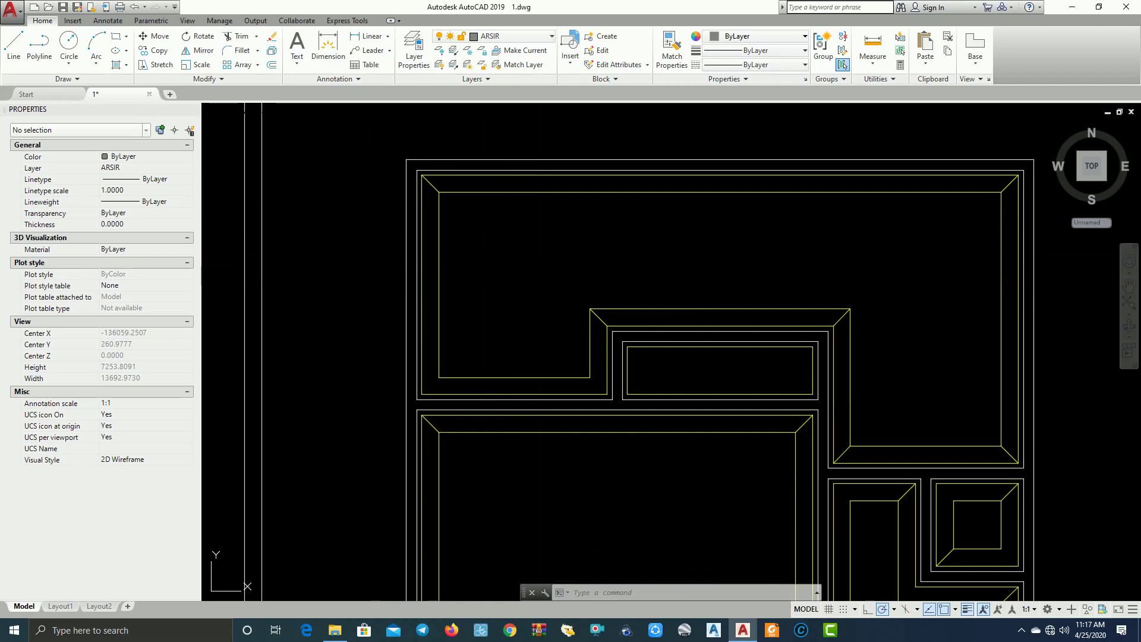
Try a hatch on the outer beam band, discard it, and show the layer list.
text(h)
key(Return)
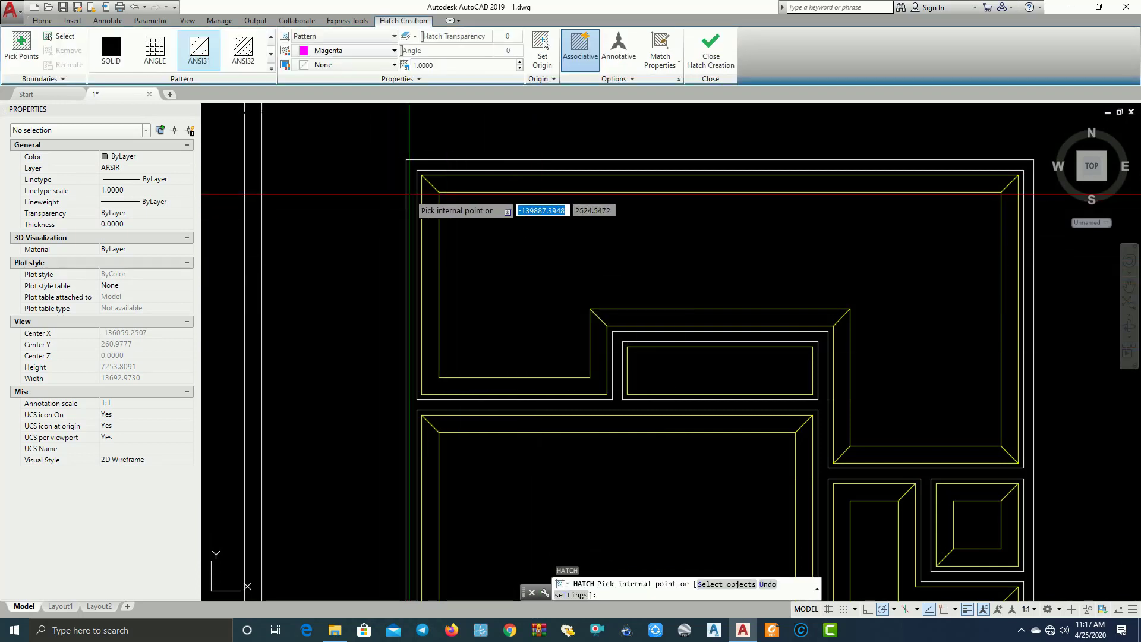
click(409, 194)
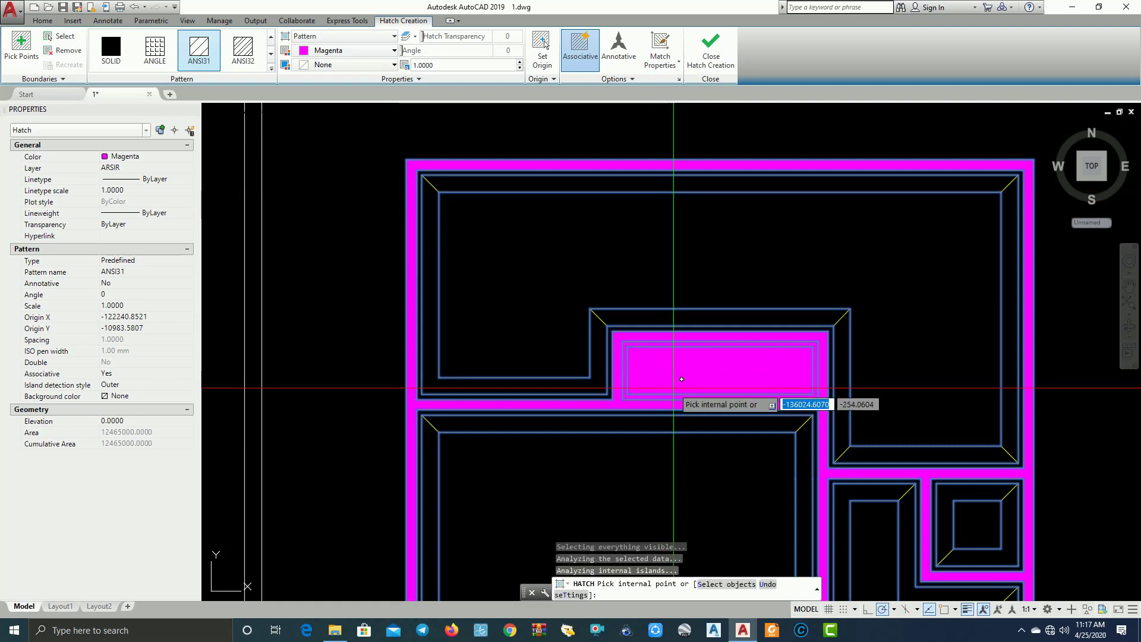
right_click(624, 404)
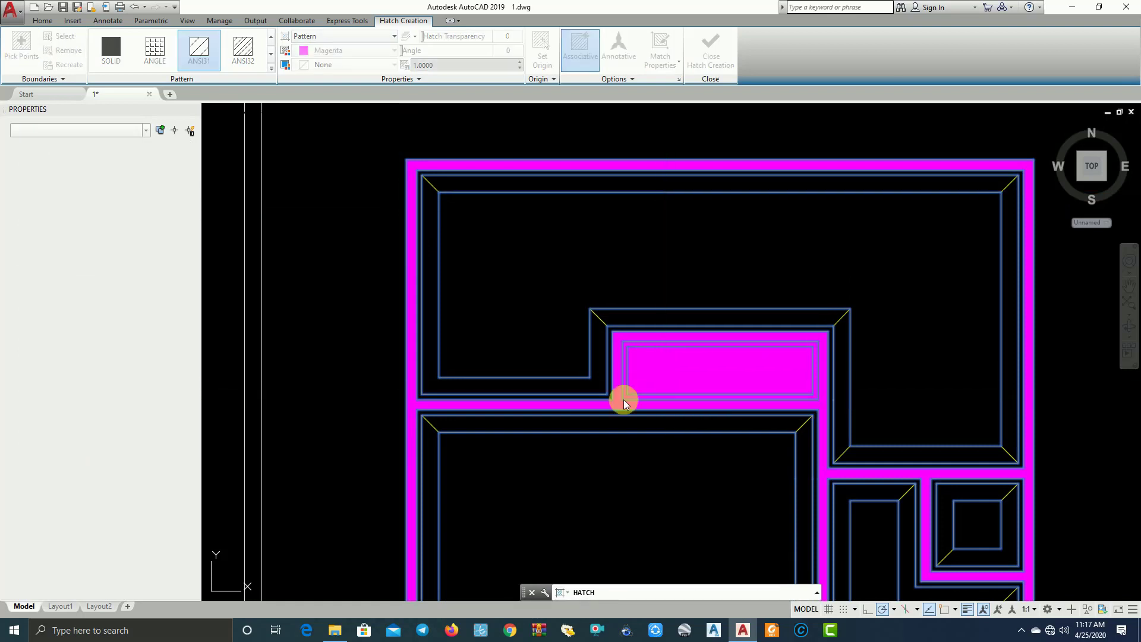
key(Escape)
key(Escape)
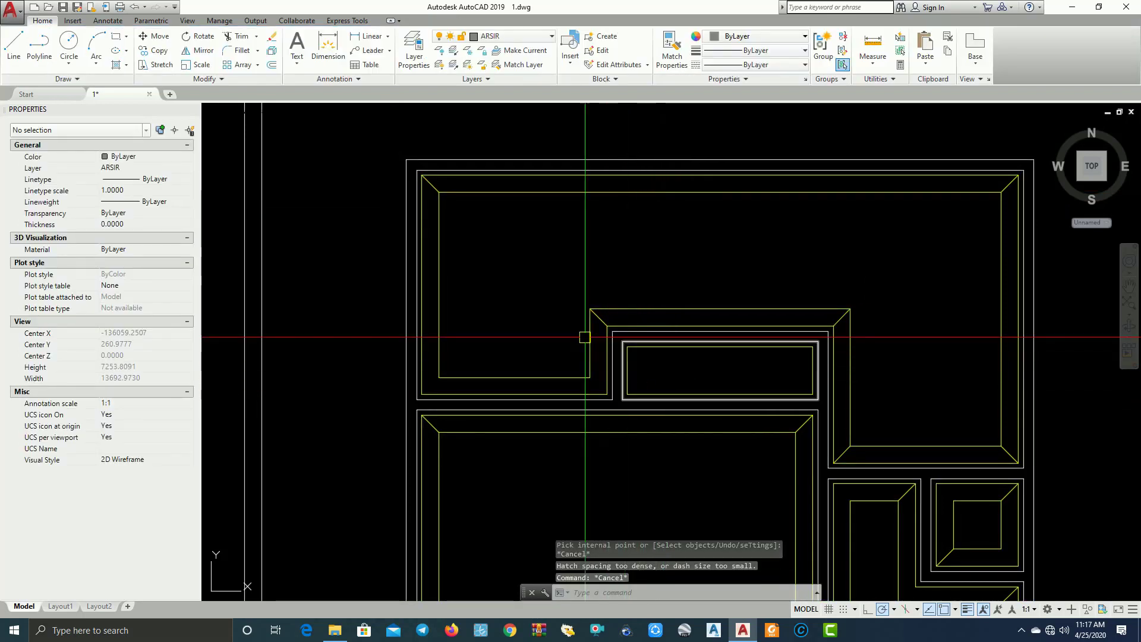
click(538, 39)
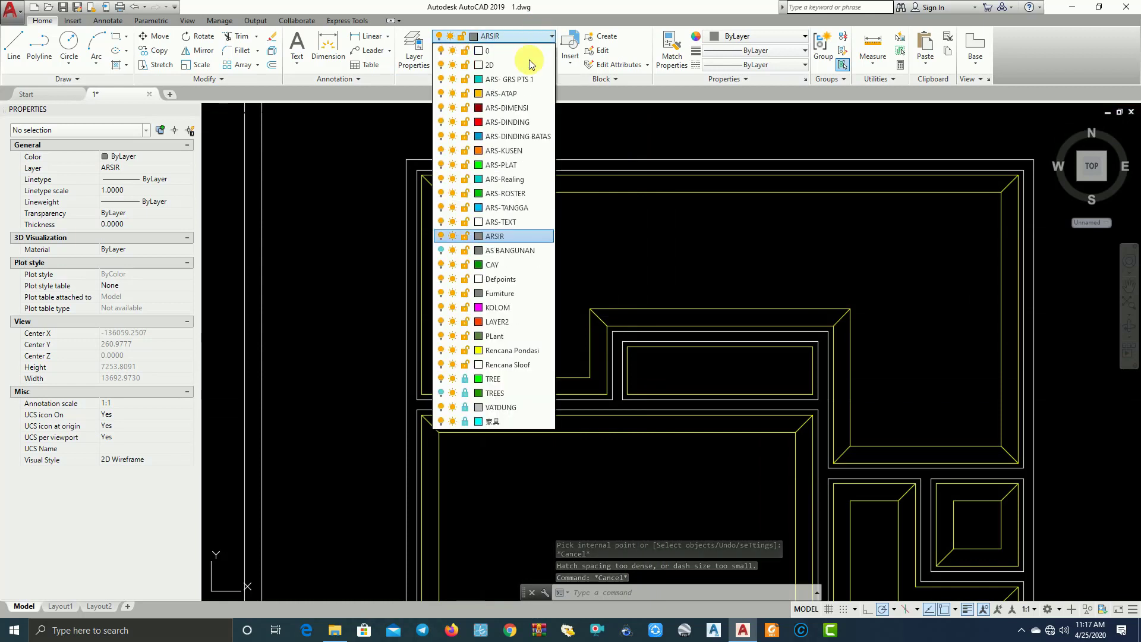
Freeze Rencana Pondasi and join the eight beam outline polylines.
click(455, 355)
scroll(586, 332, down, 2)
scroll(639, 295, down, 3)
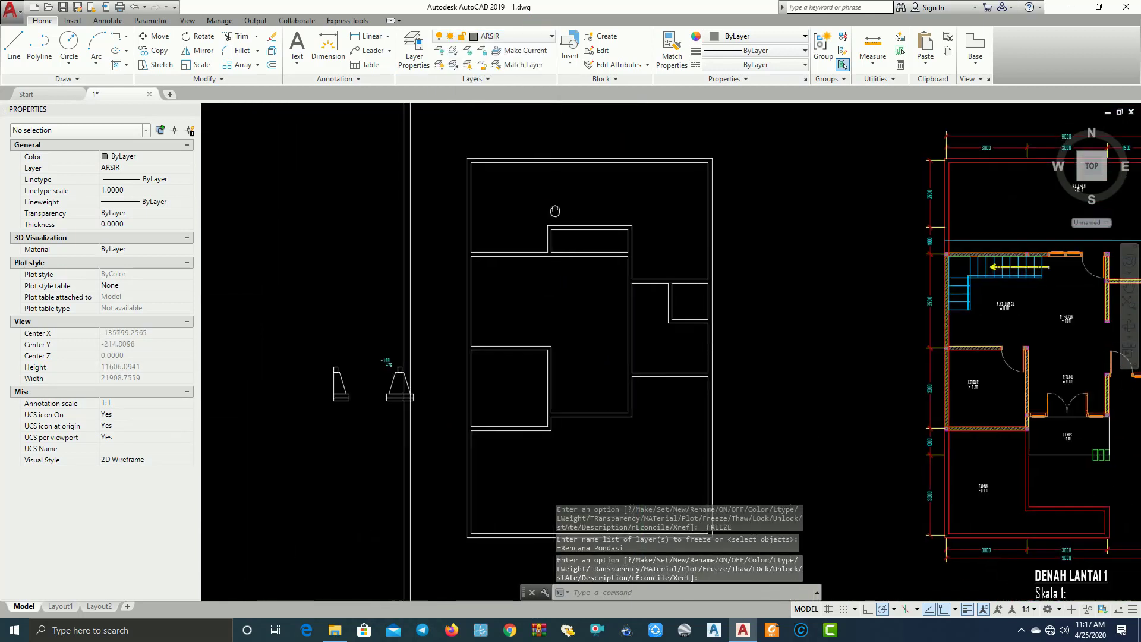
click(495, 171)
click(665, 433)
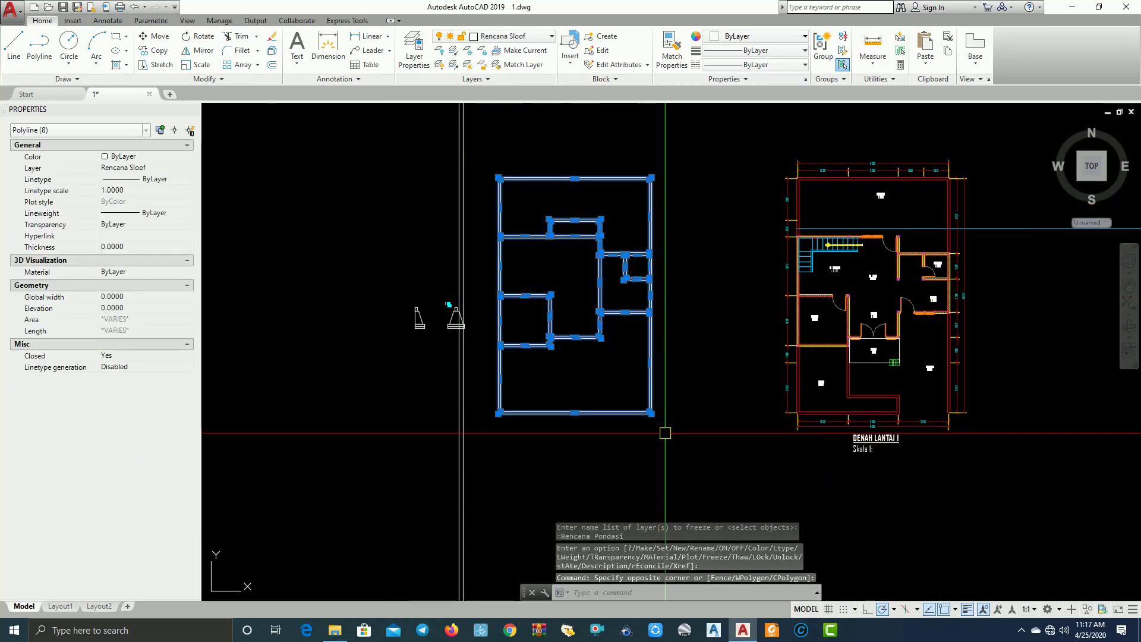
text(j)
key(Return)
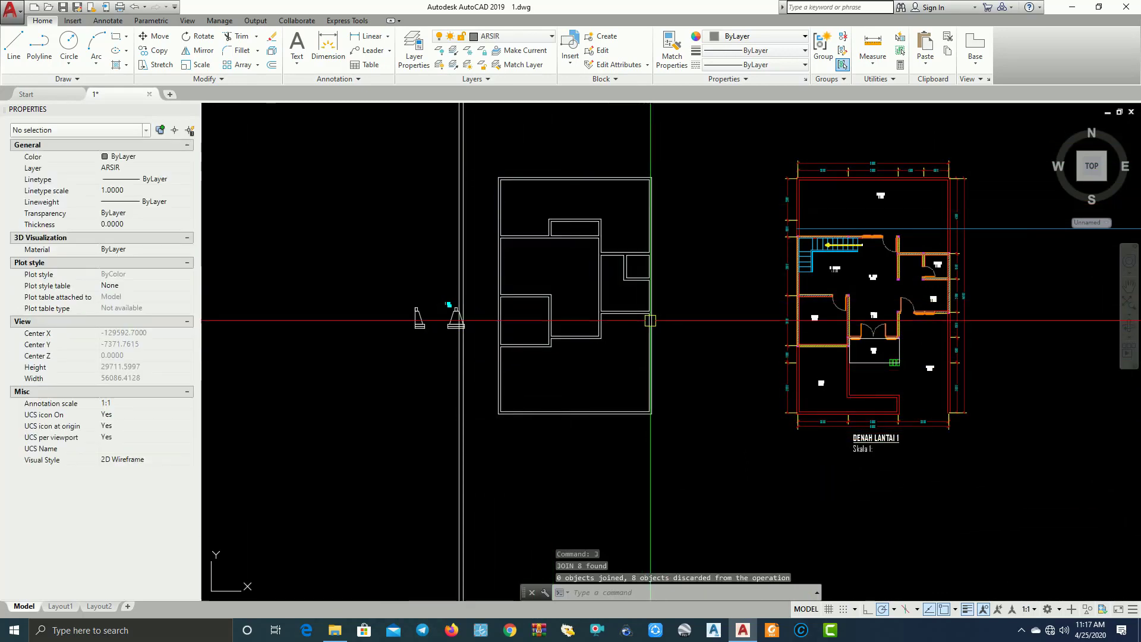
Pan to the upper part of the plan and start a SOLID hatch.
scroll(587, 229, up, 5)
scroll(573, 246, up, 1)
middle_drag(572, 245, 672, 289)
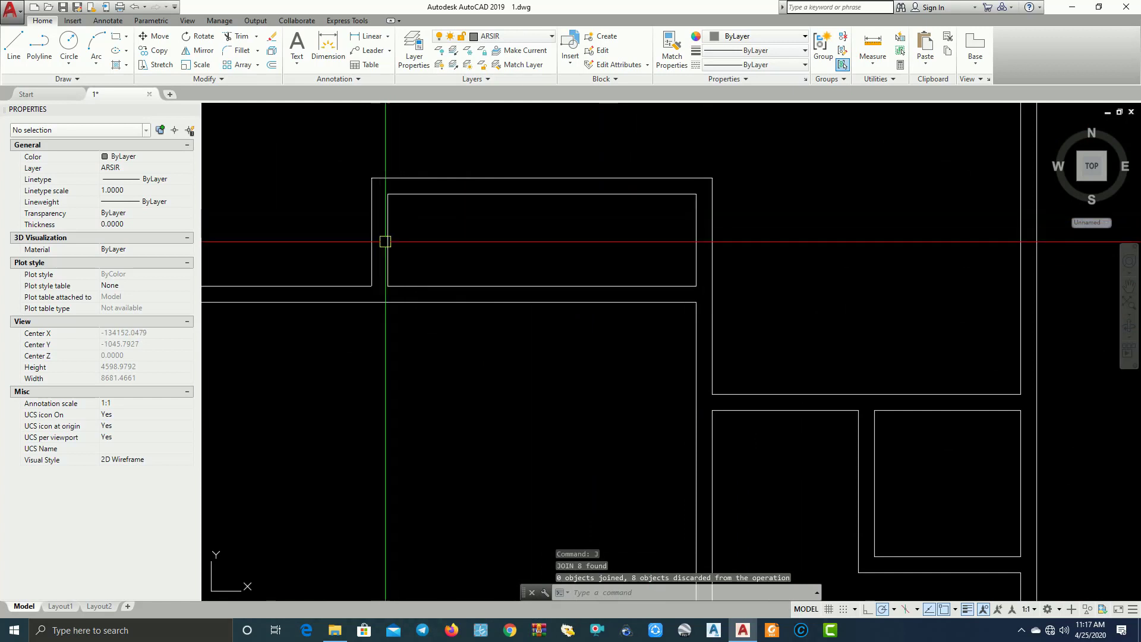
scroll(386, 241, down, 3)
scroll(426, 256, up, 4)
scroll(710, 286, down, 1)
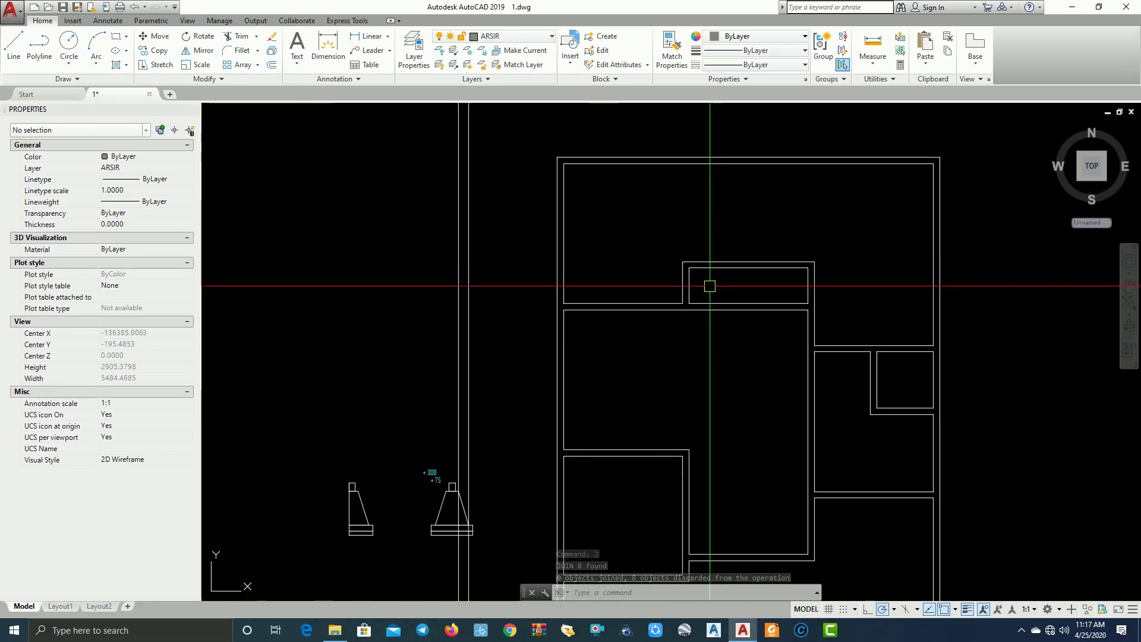
middle_drag(710, 286, 624, 174)
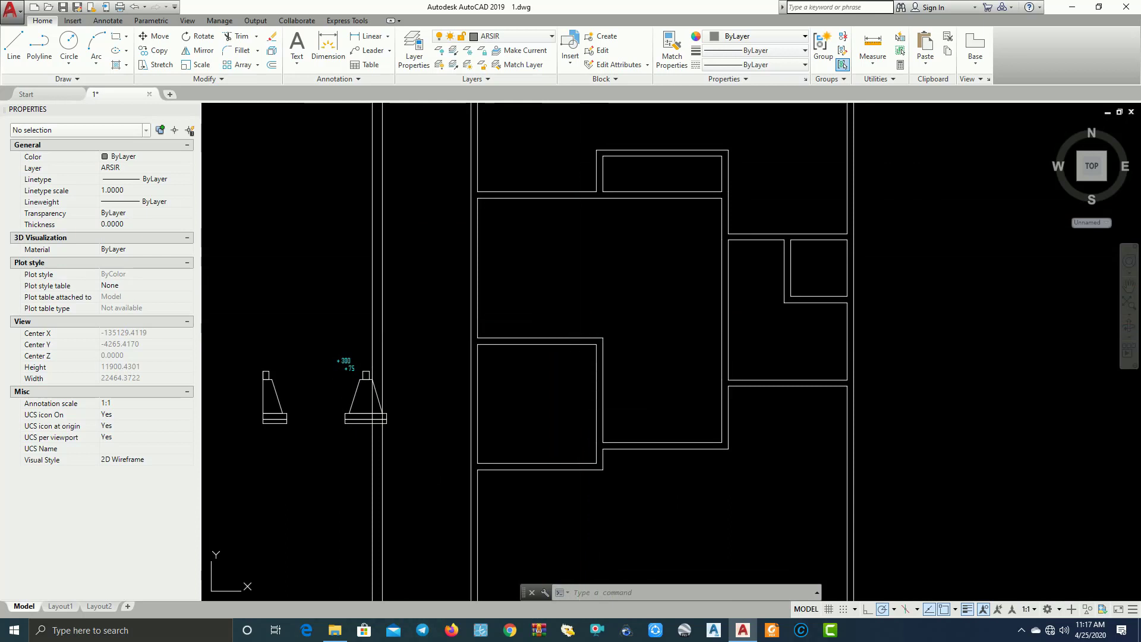
text(h)
key(Return)
scroll(472, 202, up, 2)
scroll(470, 201, up, 2)
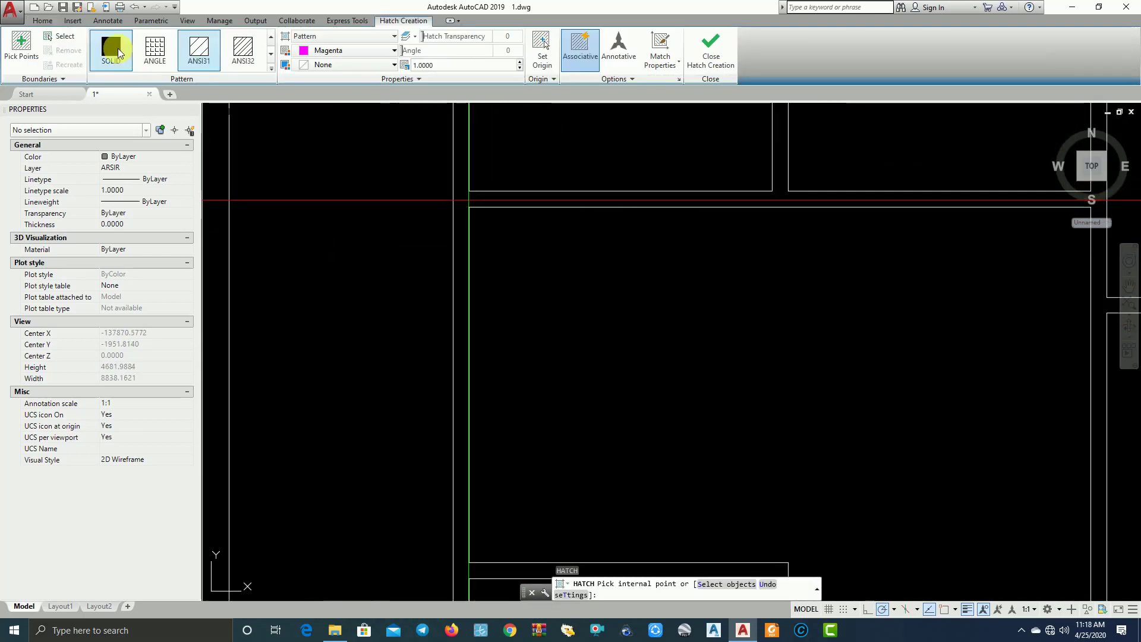
Set the solid hatch colour to White, pick the beam strips, and exit the hatch.
click(366, 51)
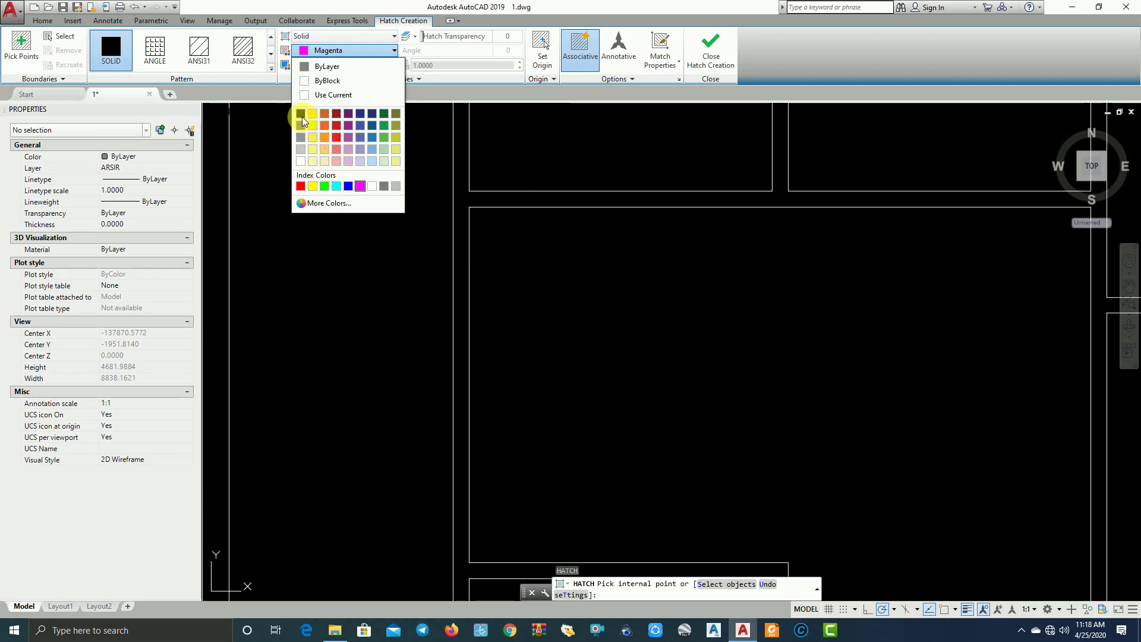
click(372, 186)
click(470, 199)
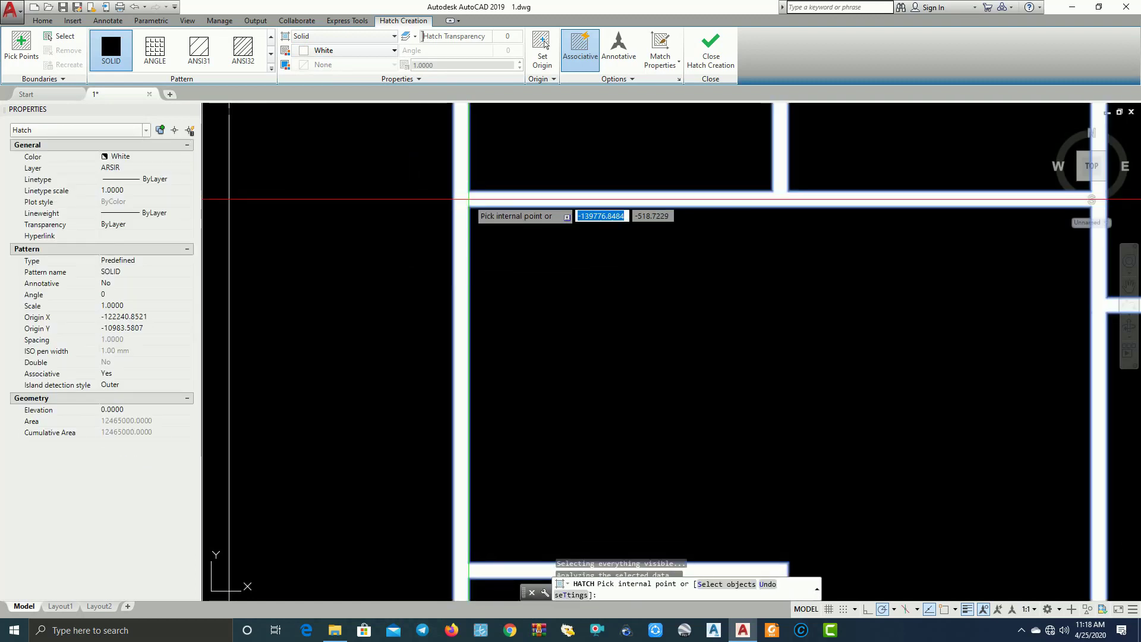
scroll(557, 245, down, 2)
scroll(557, 244, down, 3)
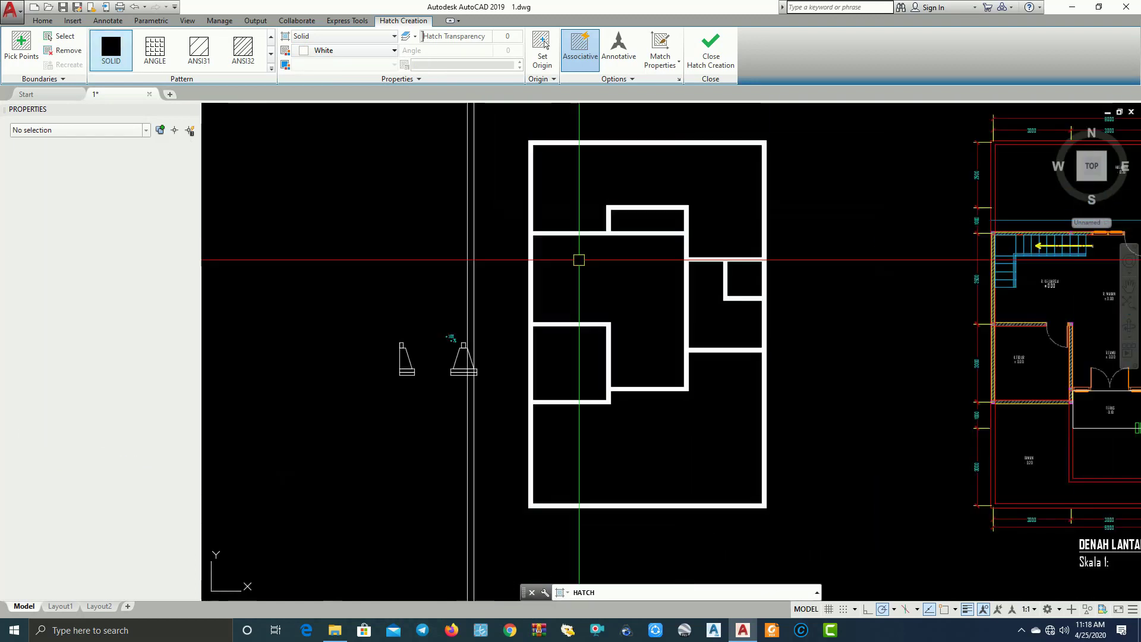
key(Escape)
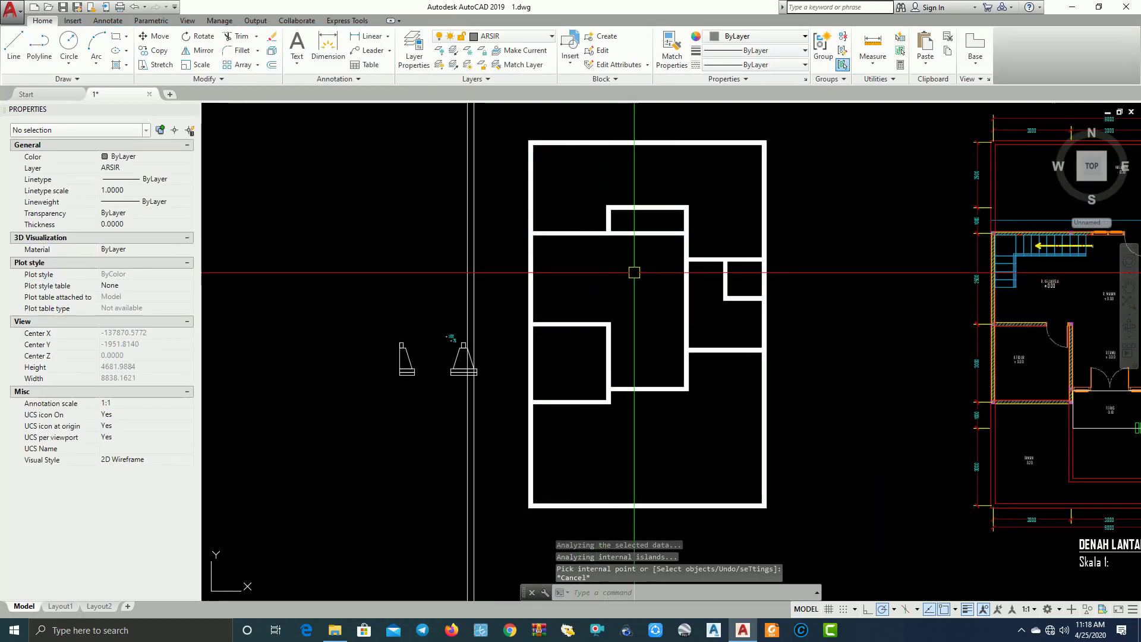
click(536, 38)
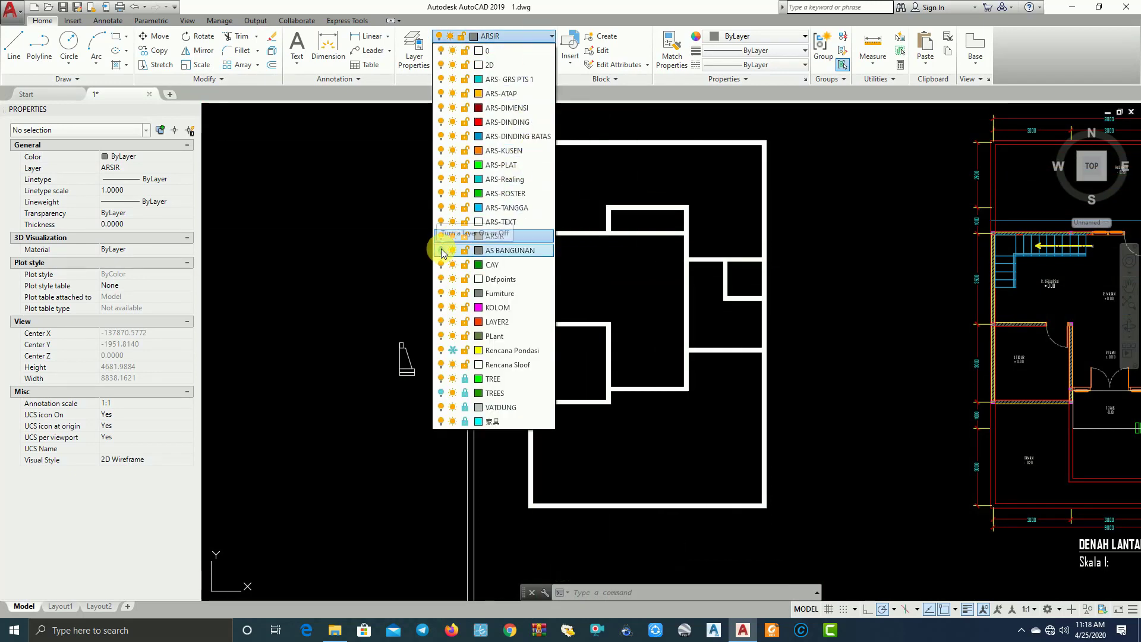
Thaw the Rencana Pondasi layer so the yellow foundation outlines reappear in the beam bands.
click(455, 355)
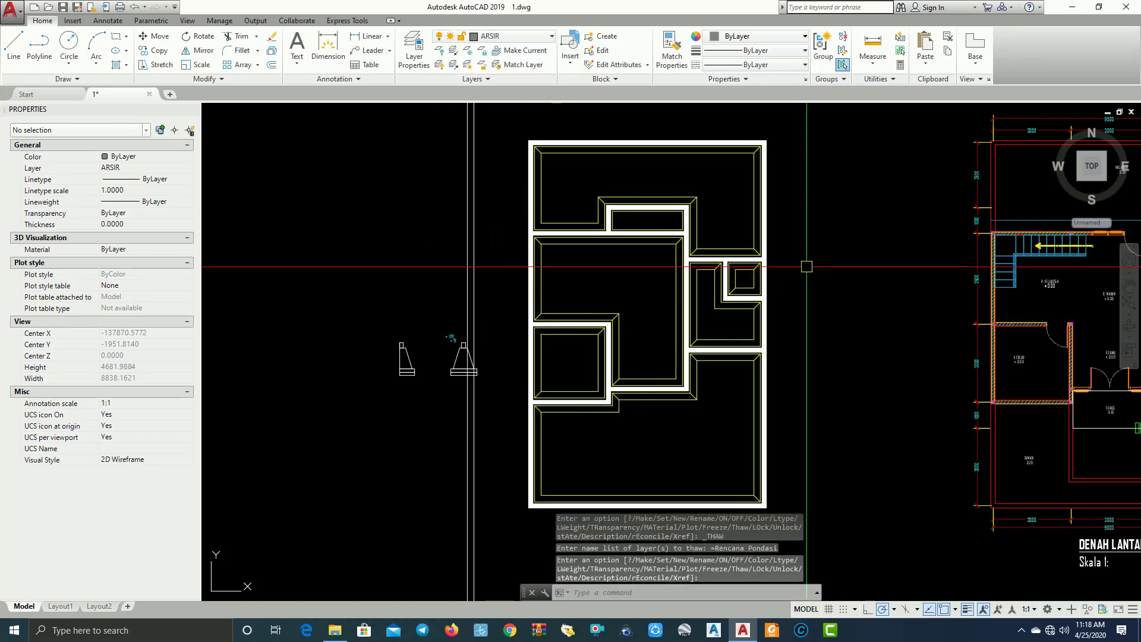
scroll(623, 315, up, 3)
middle_drag(672, 222, 672, 261)
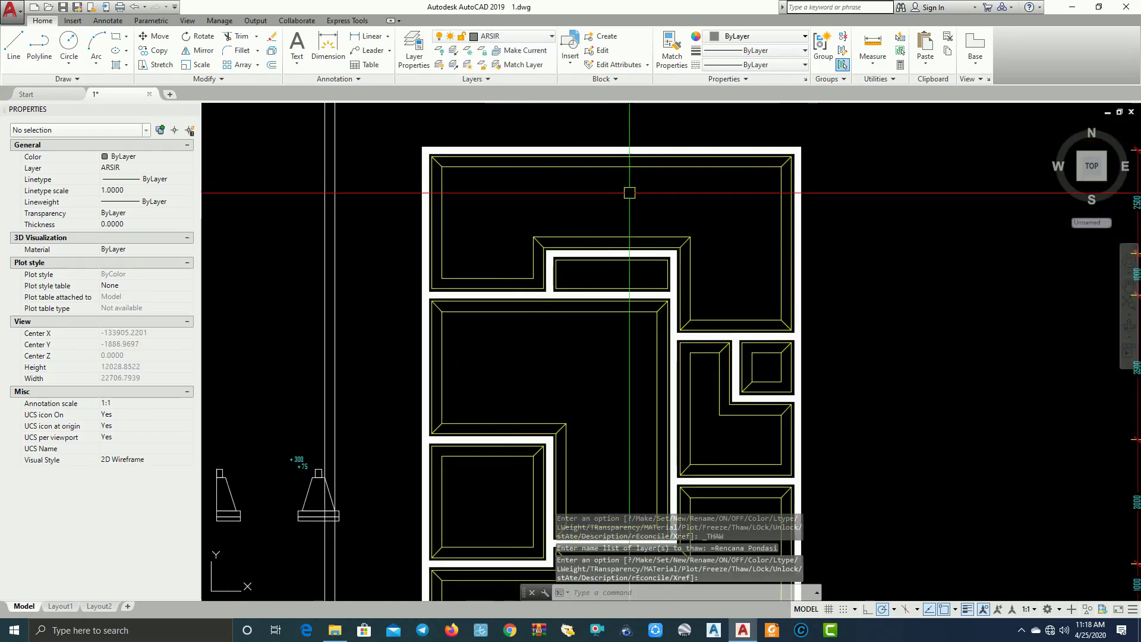
mouse_move(630, 193)
middle_down()
mouse_move(575, 270)
mouse_move(604, 324)
mouse_move(586, 280)
mouse_move(683, 263)
mouse_move(579, 267)
mouse_move(626, 260)
middle_up()
scroll(558, 347, down, 2)
scroll(614, 275, up, 2)
scroll(571, 318, down, 2)
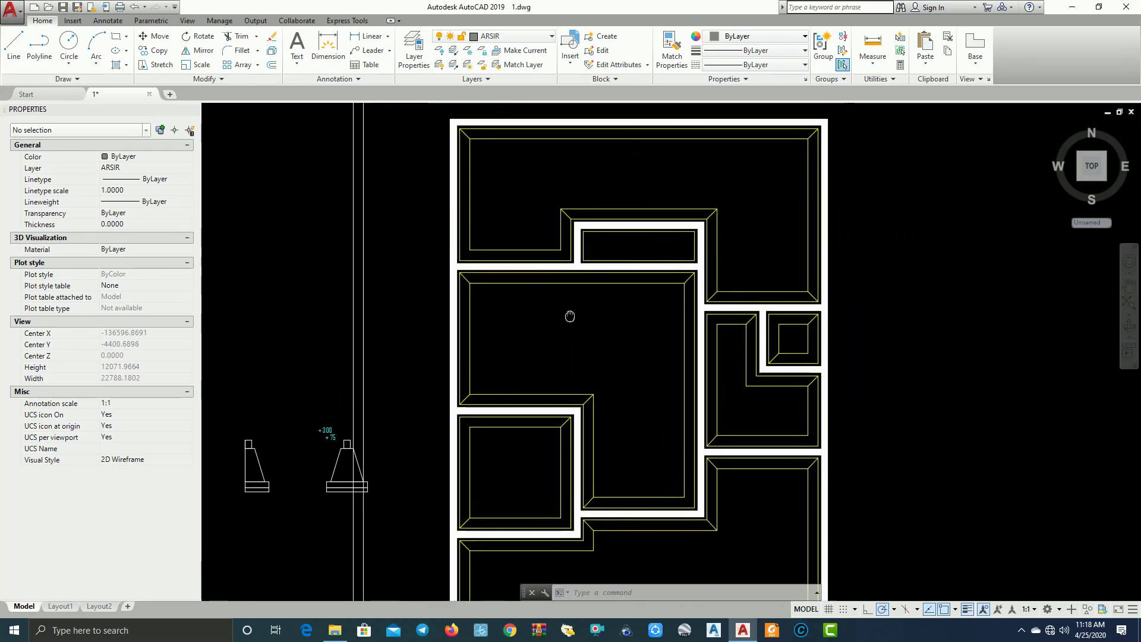
scroll(553, 342, up, 3)
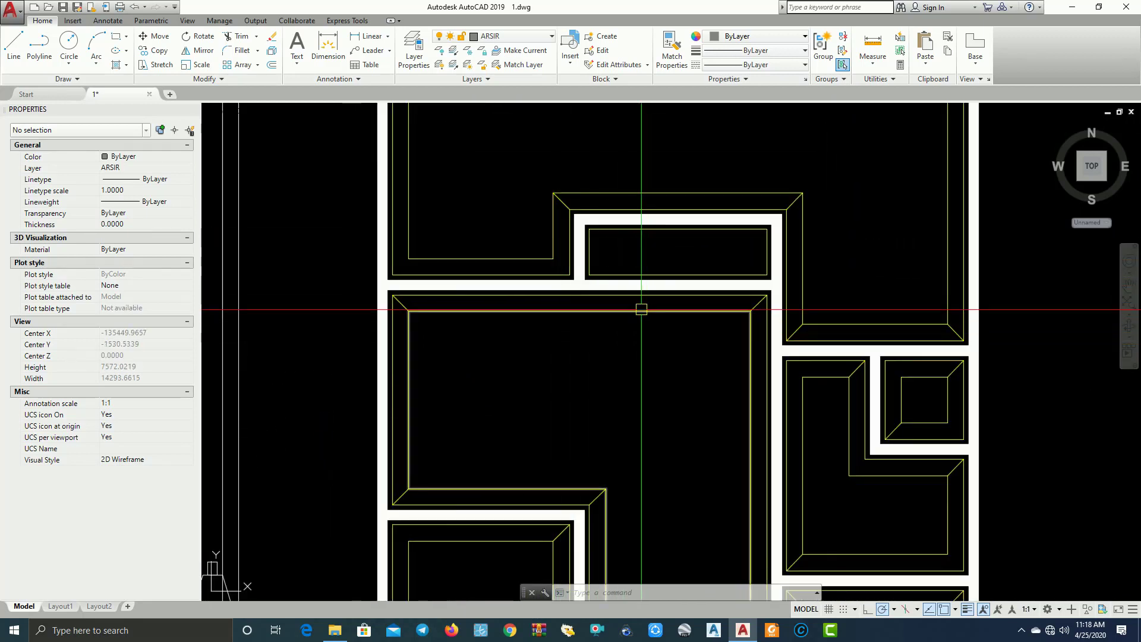
Pan and zoom across the plan to the footing detail marked +300 / +75.
scroll(555, 319, down, 2)
mouse_move(555, 318)
middle_down()
mouse_move(586, 268)
mouse_move(637, 290)
mouse_move(654, 321)
middle_up()
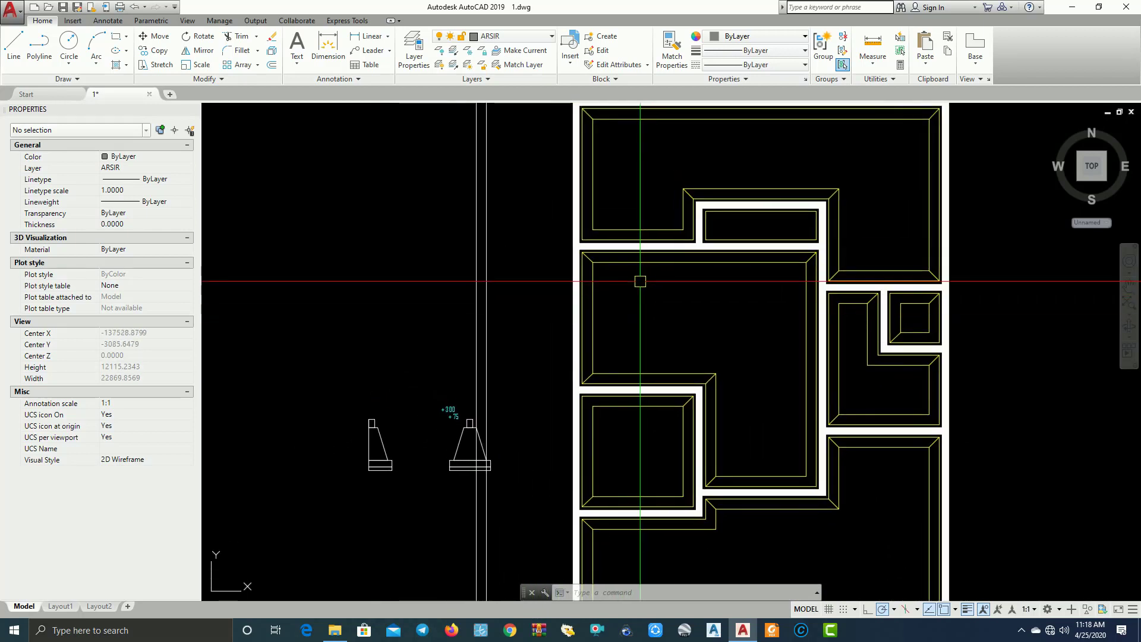
scroll(658, 243, up, 1)
scroll(346, 531, up, 3)
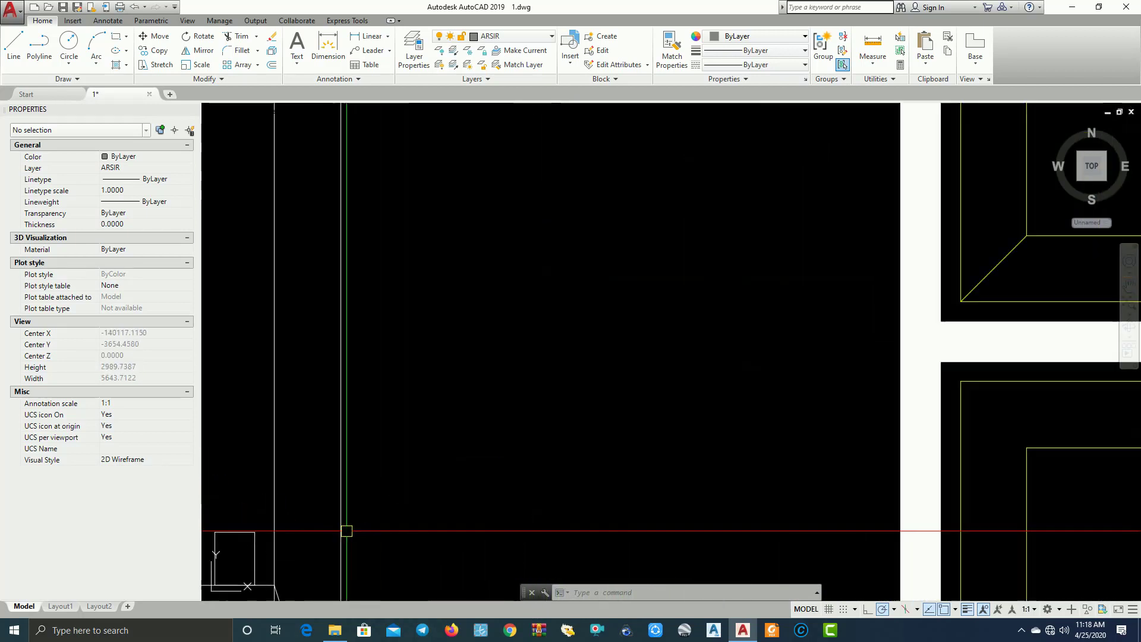
scroll(245, 540, down, 2)
middle_drag(334, 529, 499, 471)
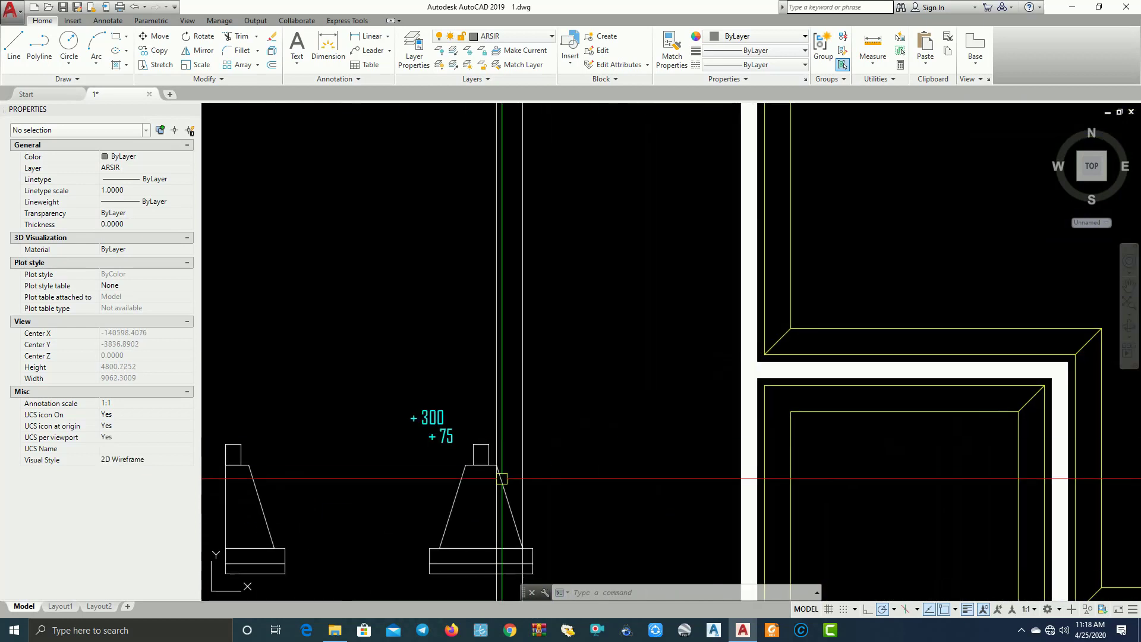
scroll(612, 454, down, 2)
scroll(654, 322, down, 2)
scroll(714, 238, up, 1)
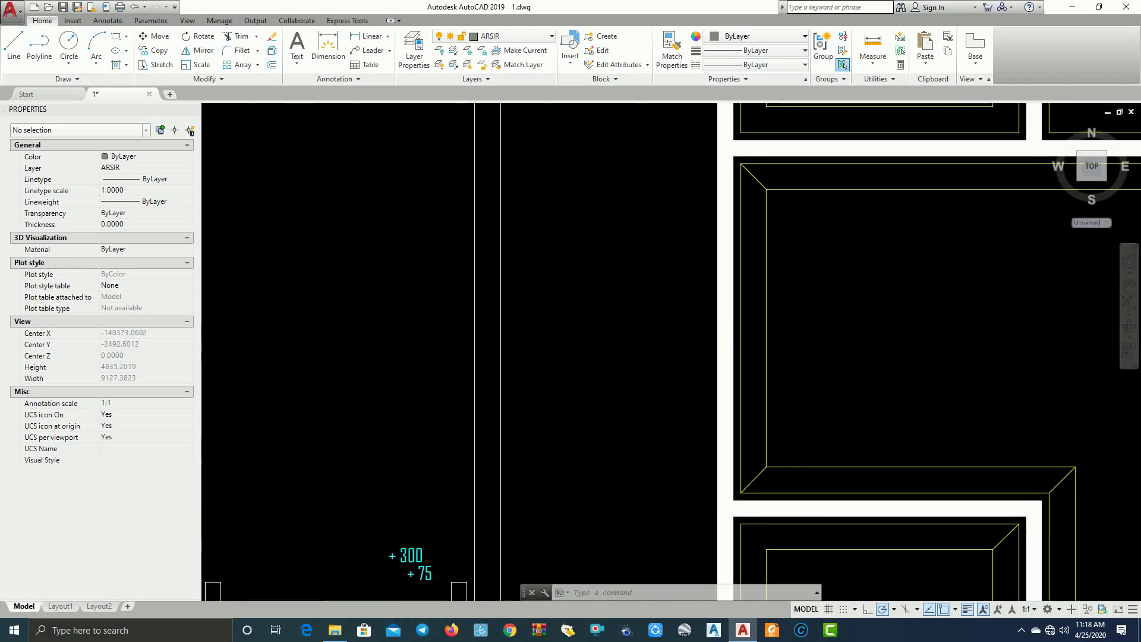
Begin a dimension at the footing's bottom-right corner, then cancel it.
scroll(739, 261, down, 3)
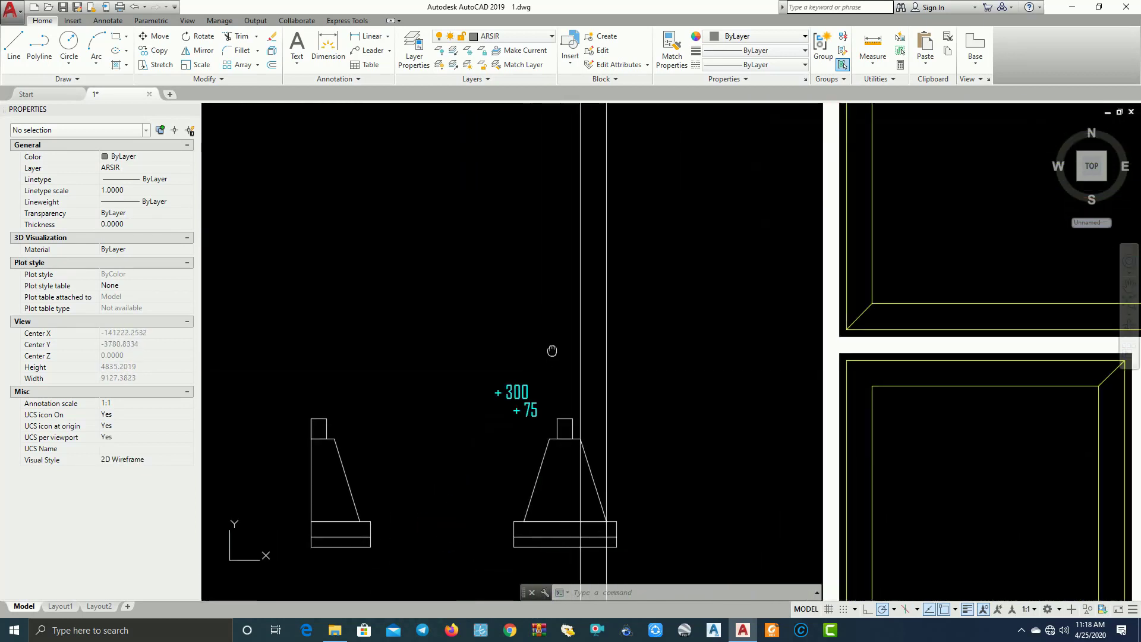
scroll(616, 478, up, 3)
scroll(616, 477, up, 4)
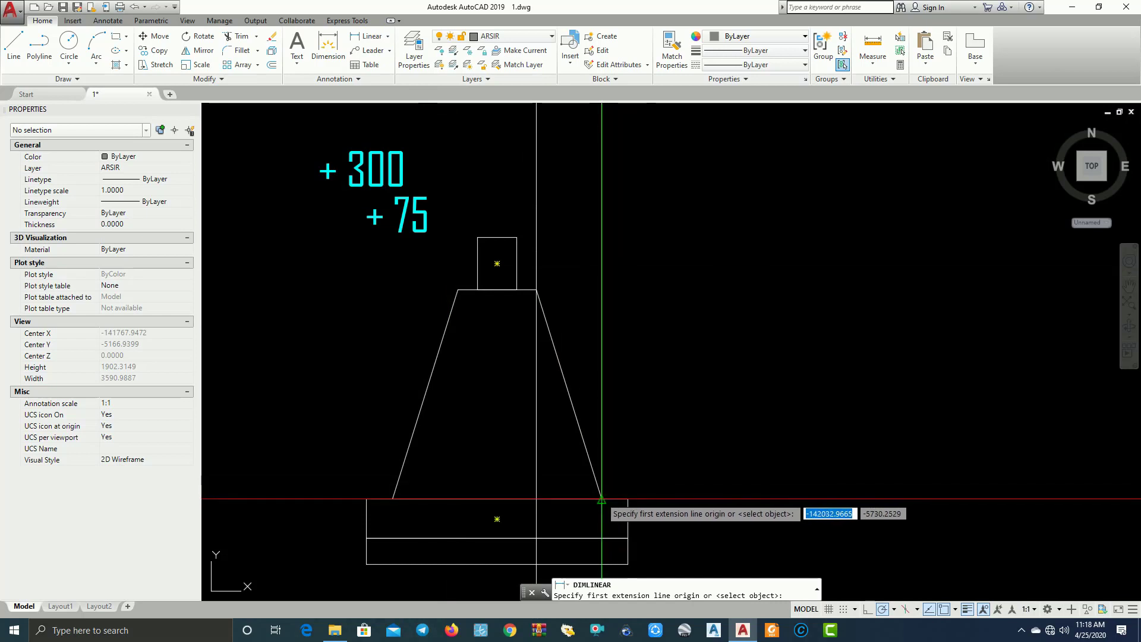
click(601, 498)
click(631, 499)
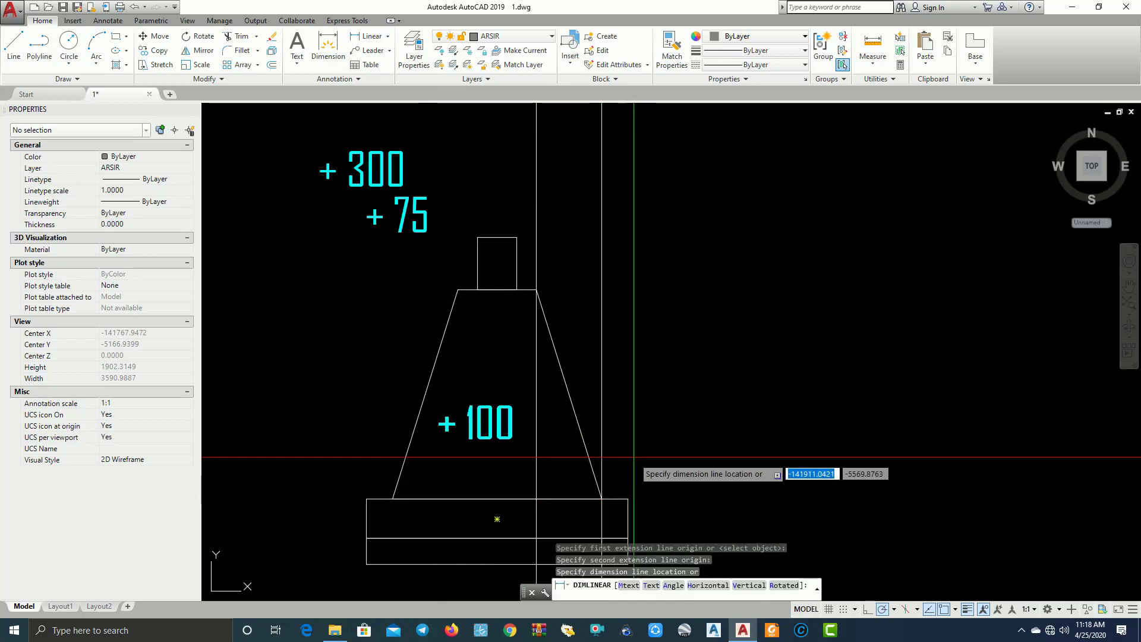
key(Escape)
Offset the upper-left room outline 100 inward.
scroll(634, 457, down, 5)
scroll(739, 232, up, 3)
scroll(739, 230, up, 3)
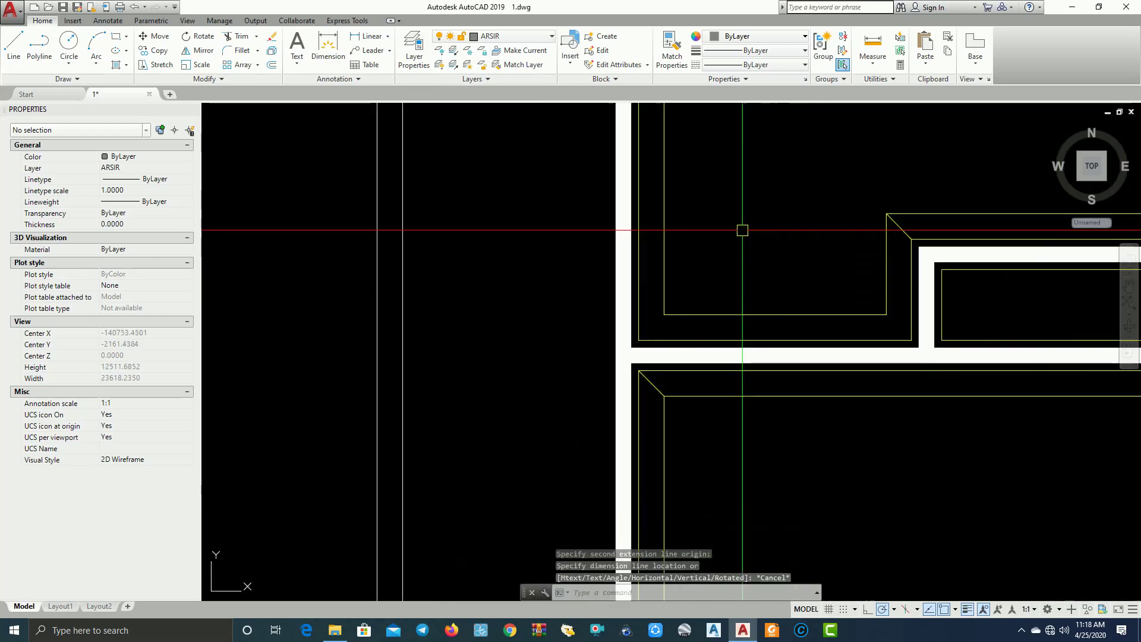
middle_drag(739, 230, 685, 339)
key(Return)
text(100)
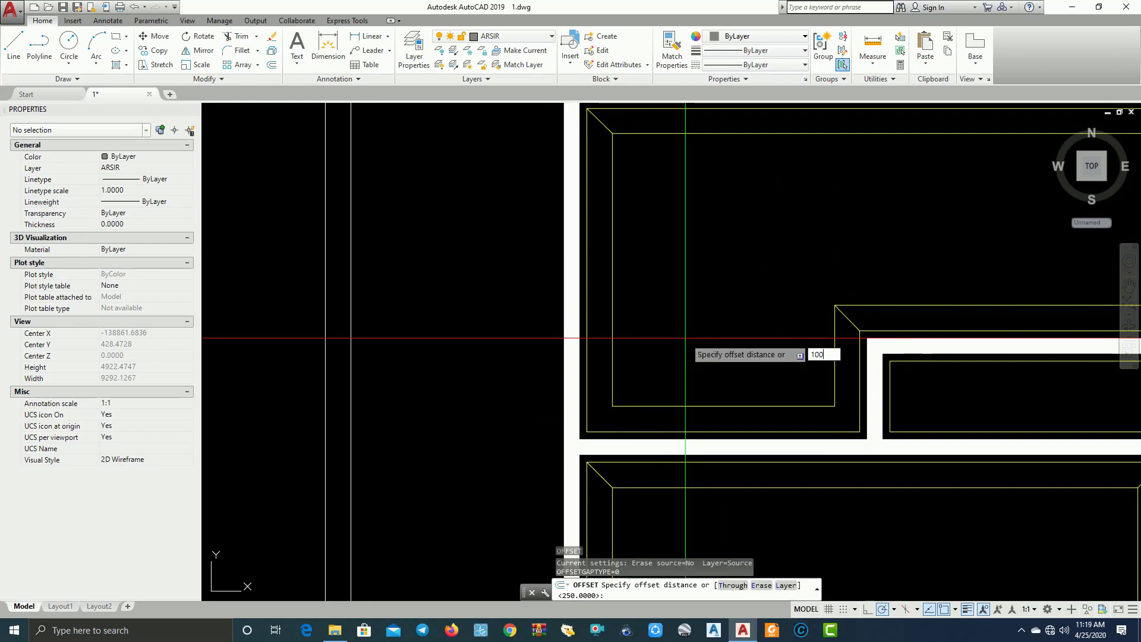
key(Return)
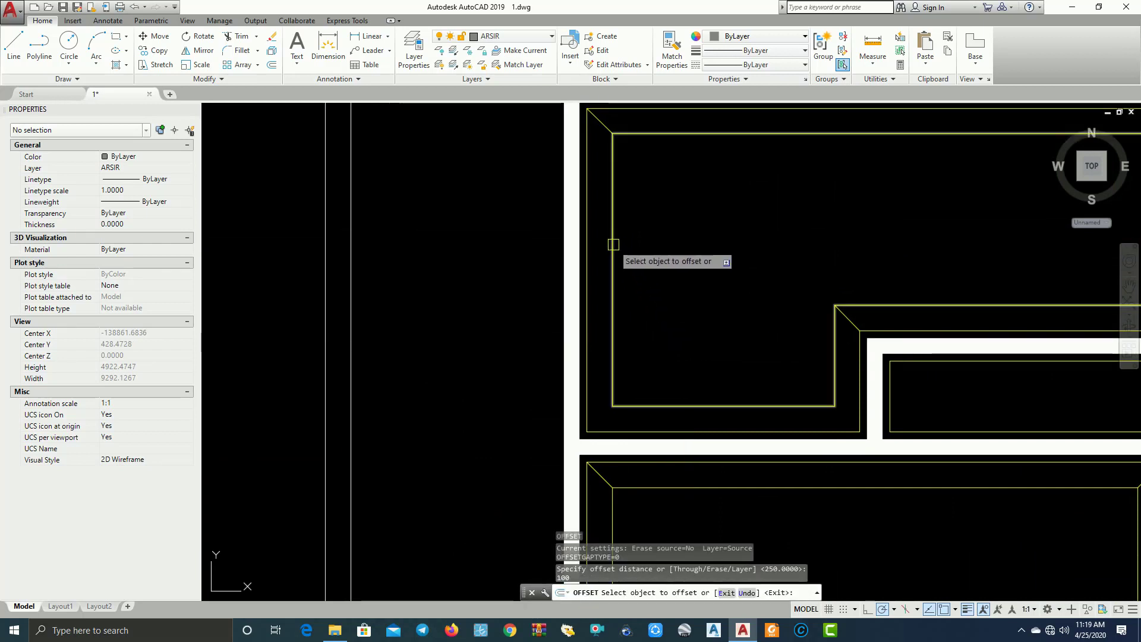
click(612, 244)
click(693, 318)
Offset the large outline and the small upper rectangle inward by 100.
scroll(696, 321, down, 2)
middle_drag(695, 320, 700, 271)
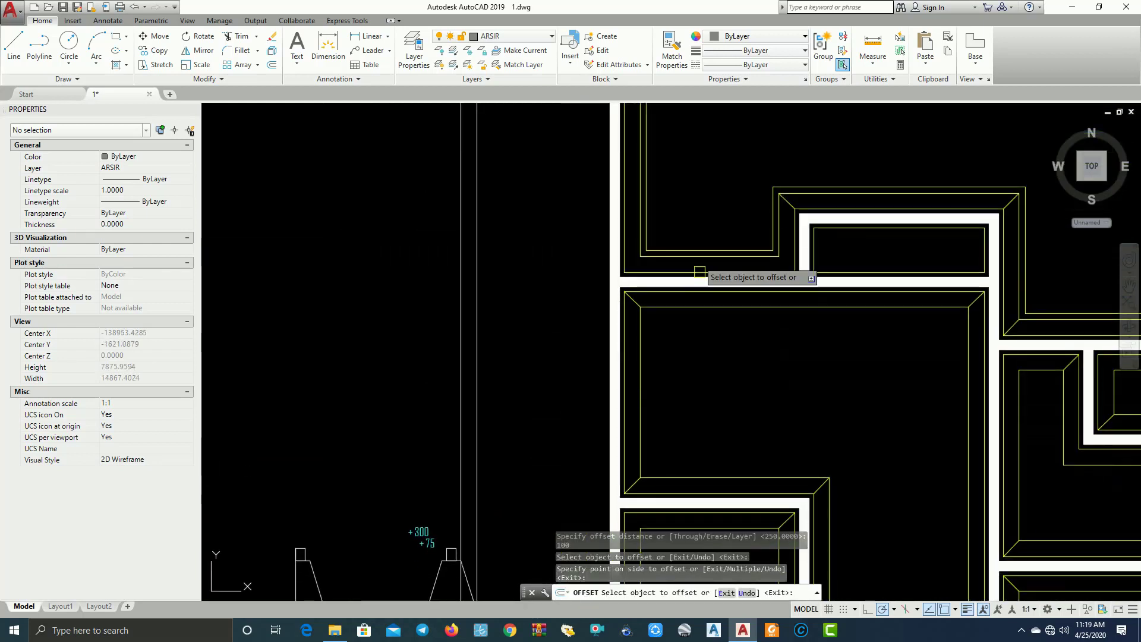
click(705, 311)
click(708, 350)
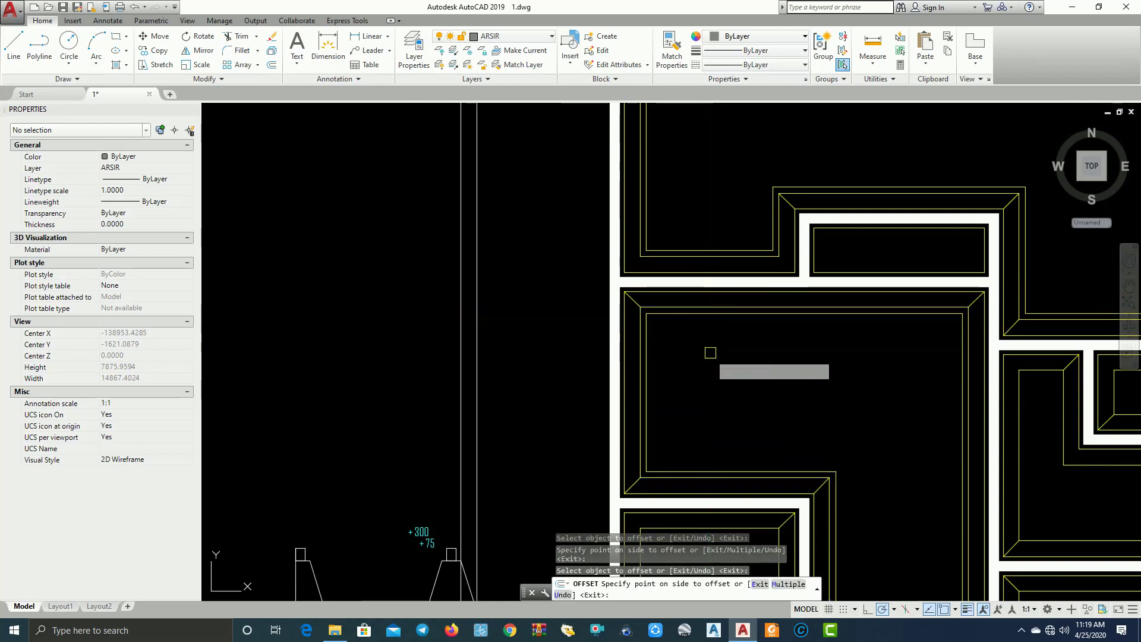
click(838, 231)
click(844, 256)
Offset the L-shaped outline, small right square and left square inward by 100.
middle_drag(845, 256, 717, 217)
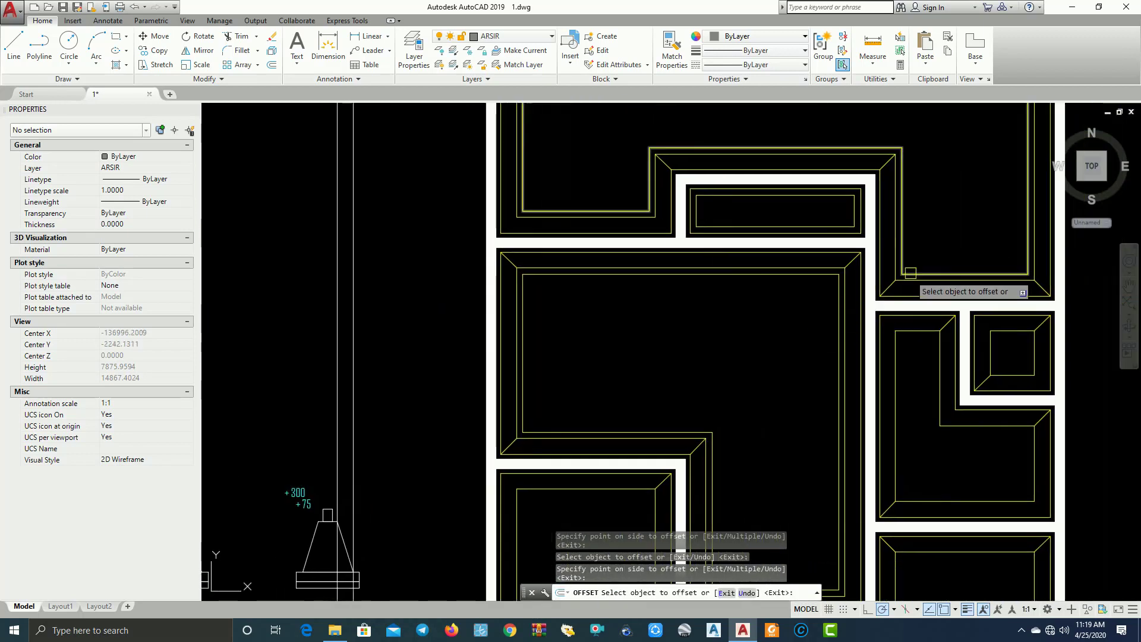
click(911, 331)
click(916, 377)
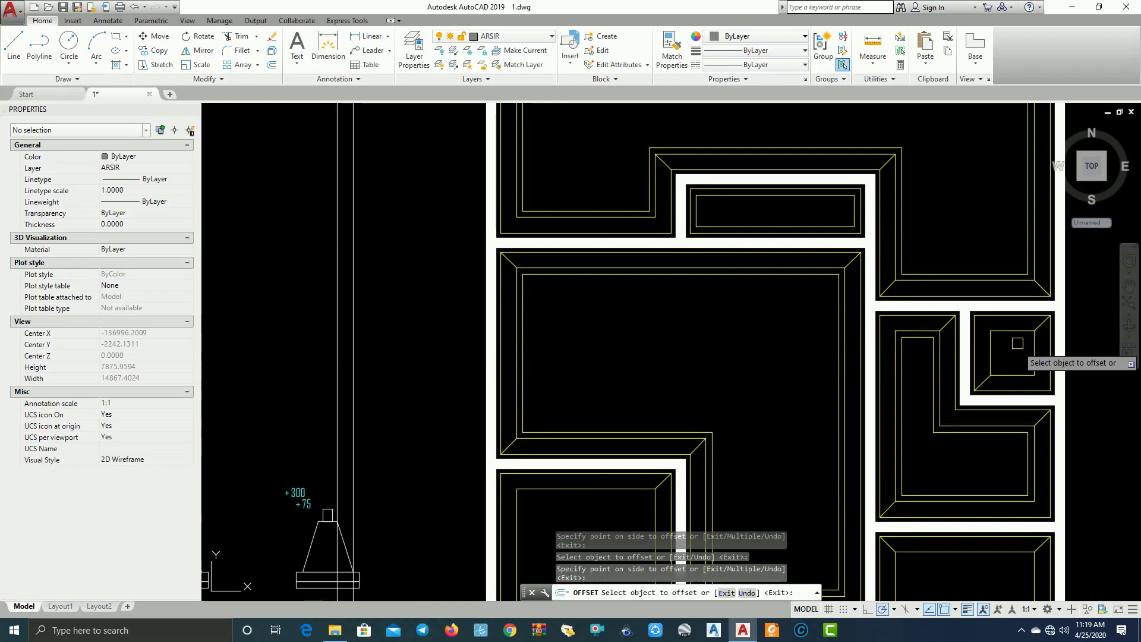
click(1016, 331)
click(1010, 356)
scroll(1014, 381, down, 3)
scroll(739, 322, up, 2)
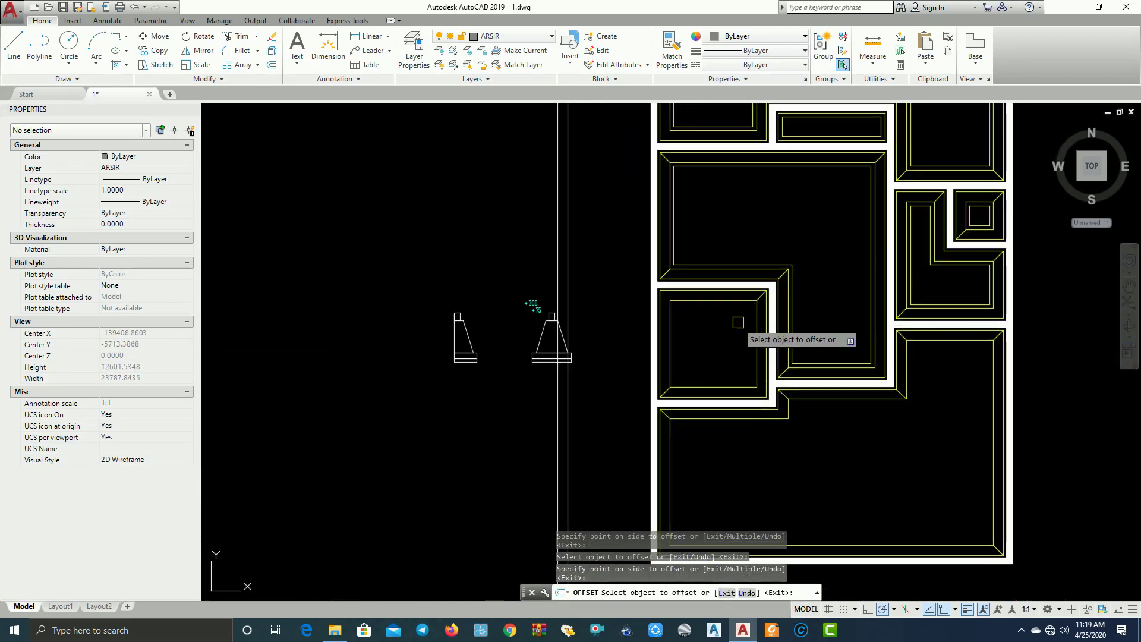
click(739, 303)
click(740, 329)
Offset the bottom outline inward by 100 and end the offset command.
scroll(740, 330, down, 2)
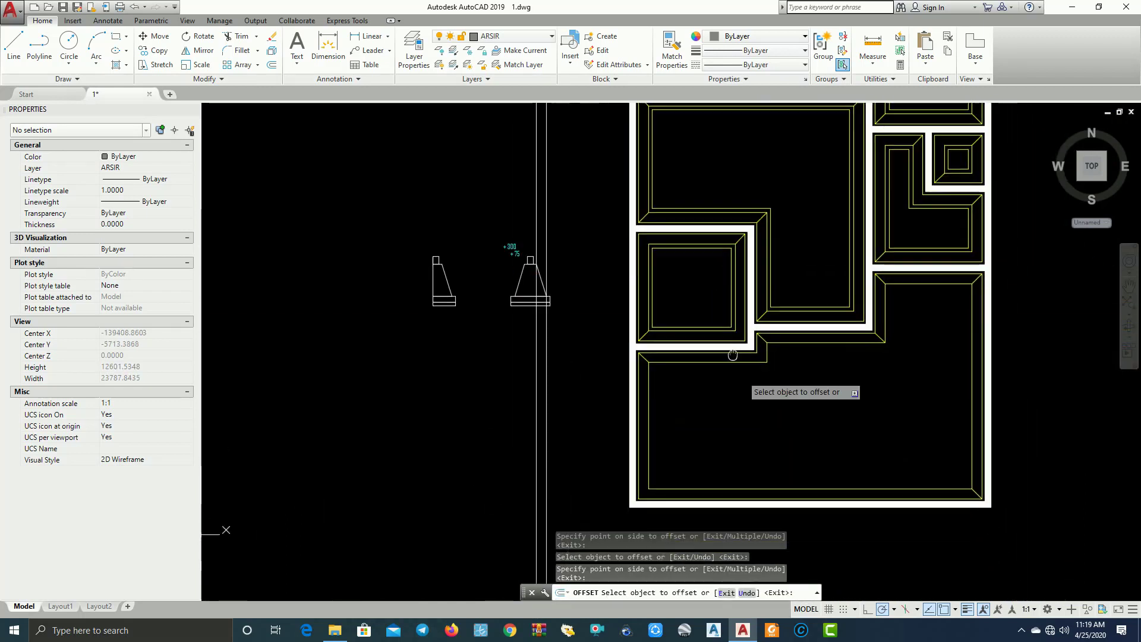
scroll(740, 364, up, 2)
click(714, 364)
click(773, 395)
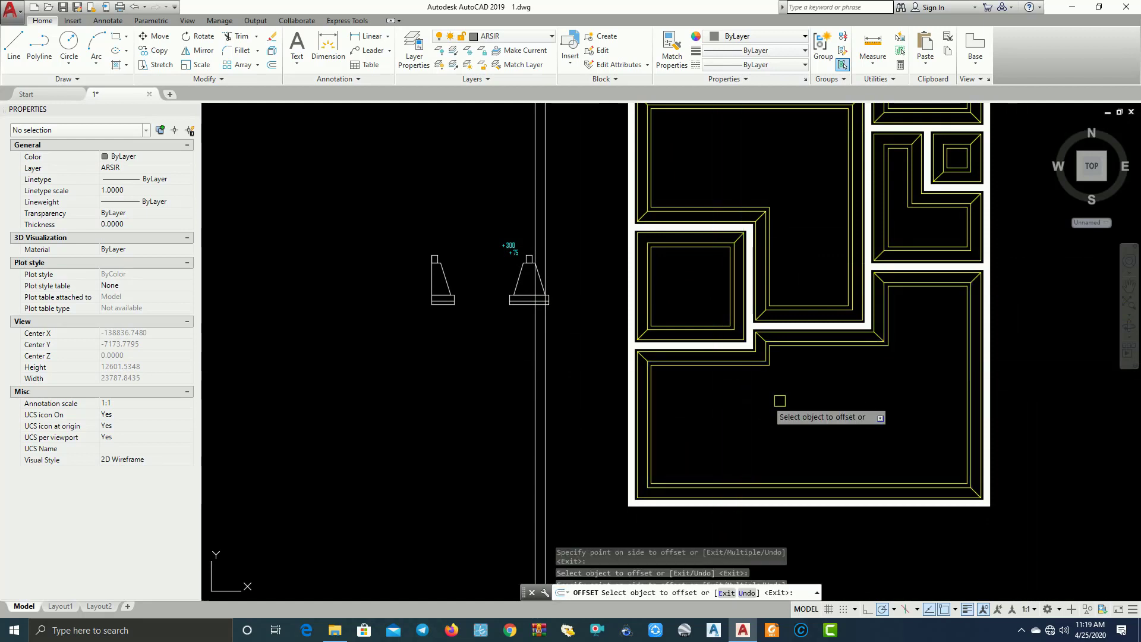
scroll(777, 400, down, 2)
scroll(897, 273, up, 4)
scroll(917, 274, up, 2)
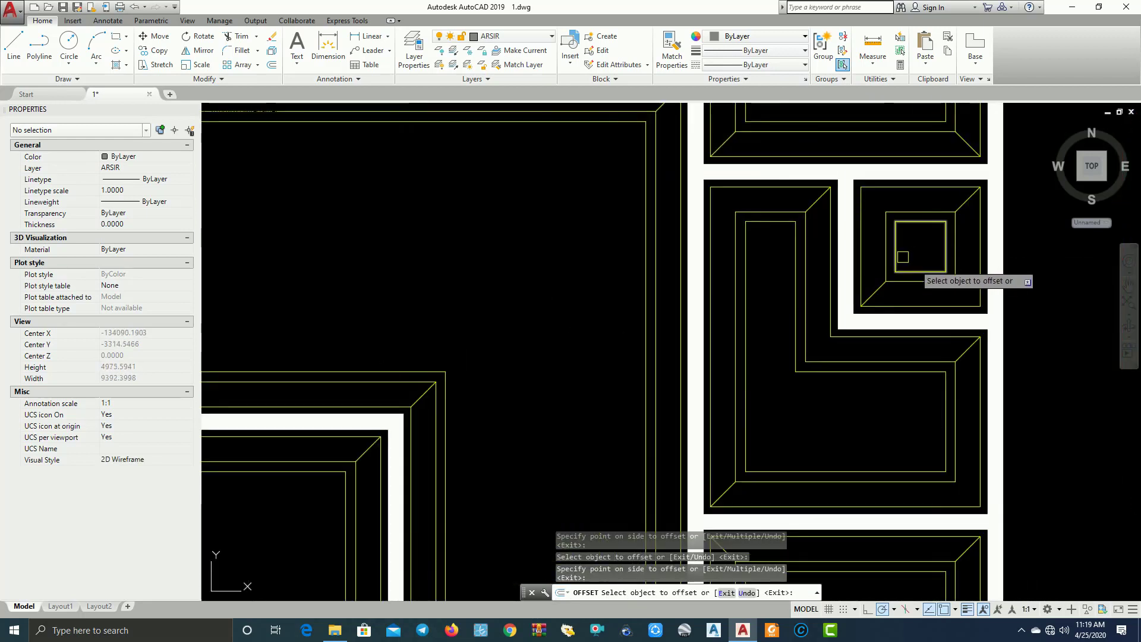
key(Escape)
middle_drag(903, 257, 898, 305)
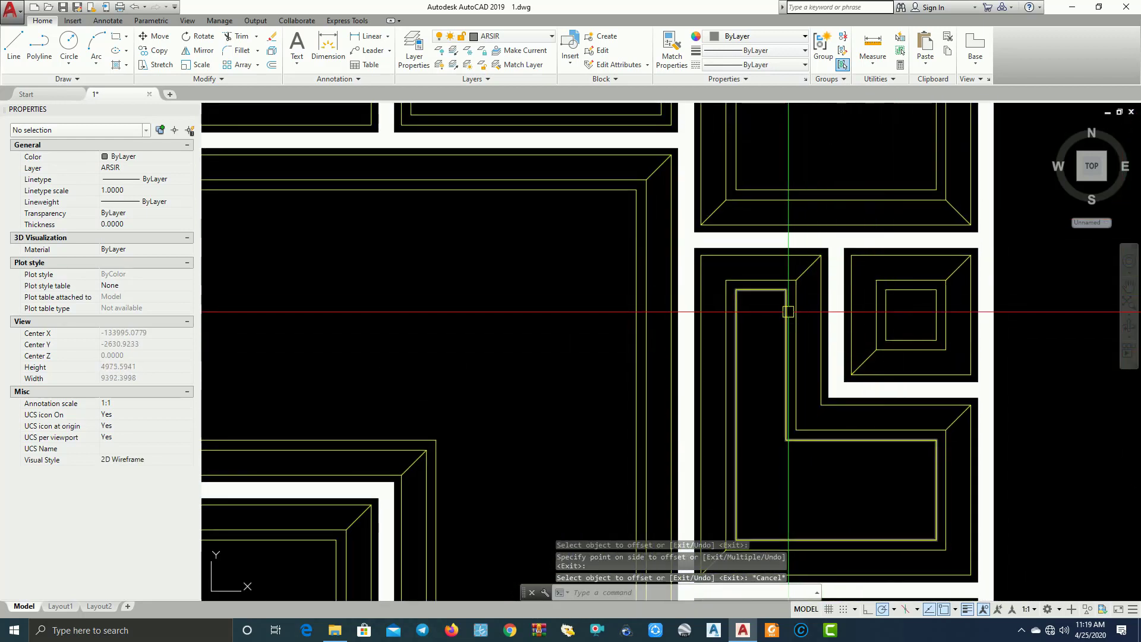
Try offset, line and match-properties on the corner, cancelling each attempt.
text(o)
key(Escape)
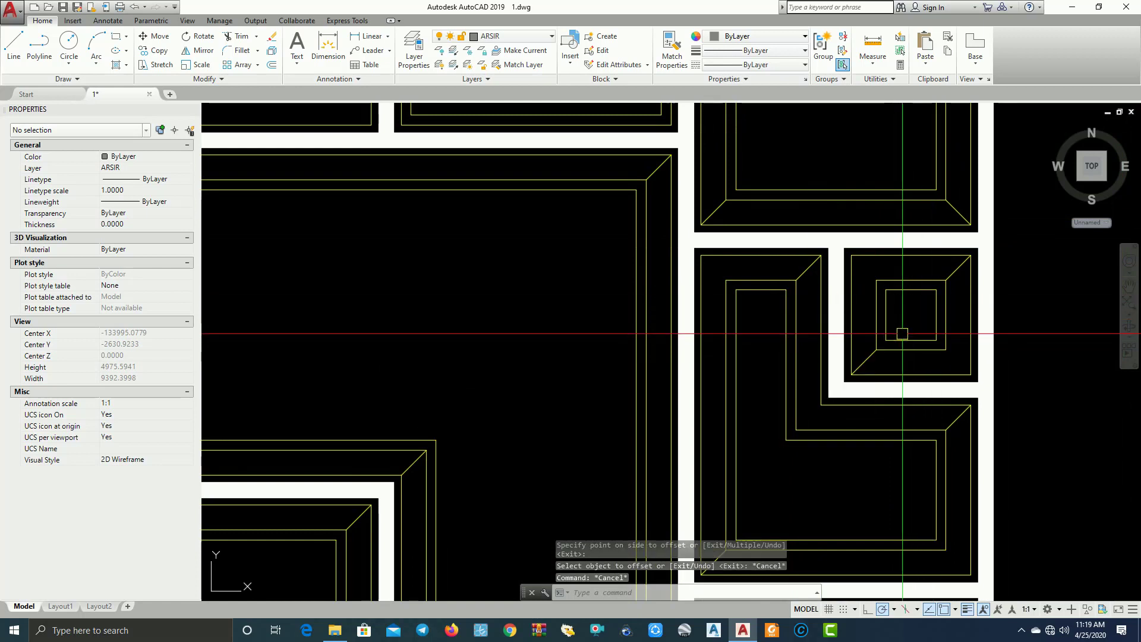
text(l)
key(Return)
click(701, 254)
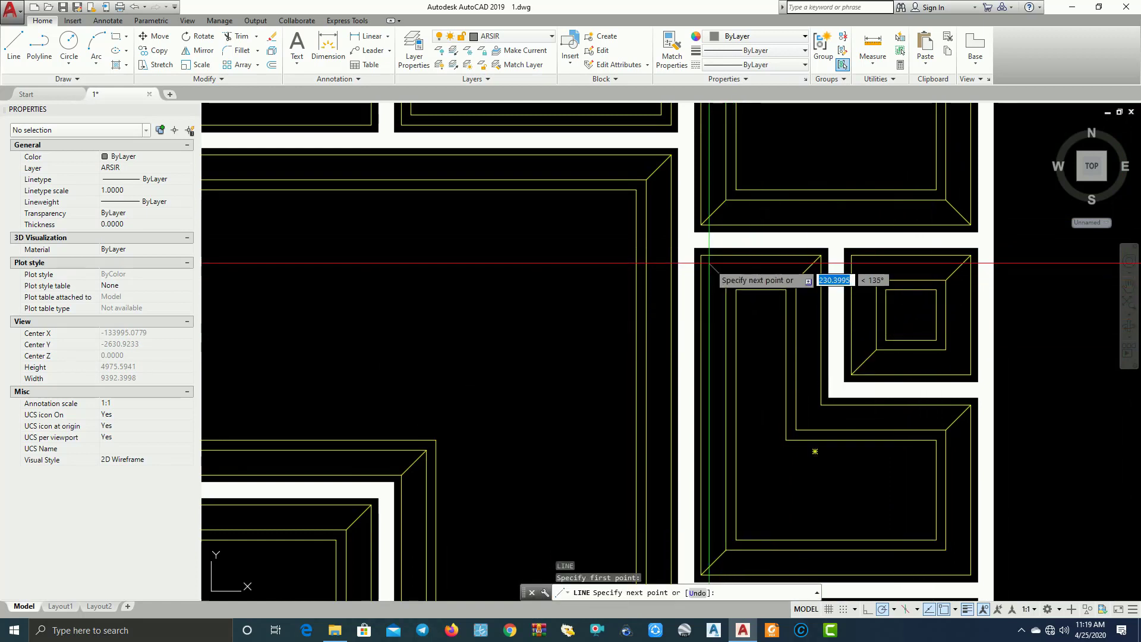
key(Escape)
text(ma)
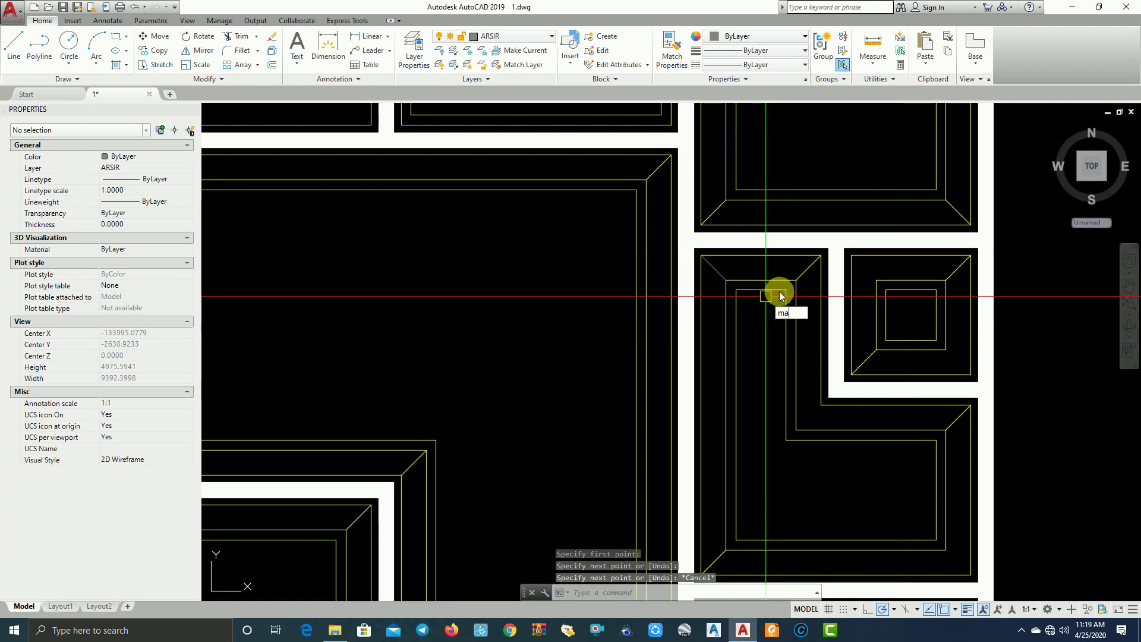
key(Return)
click(809, 267)
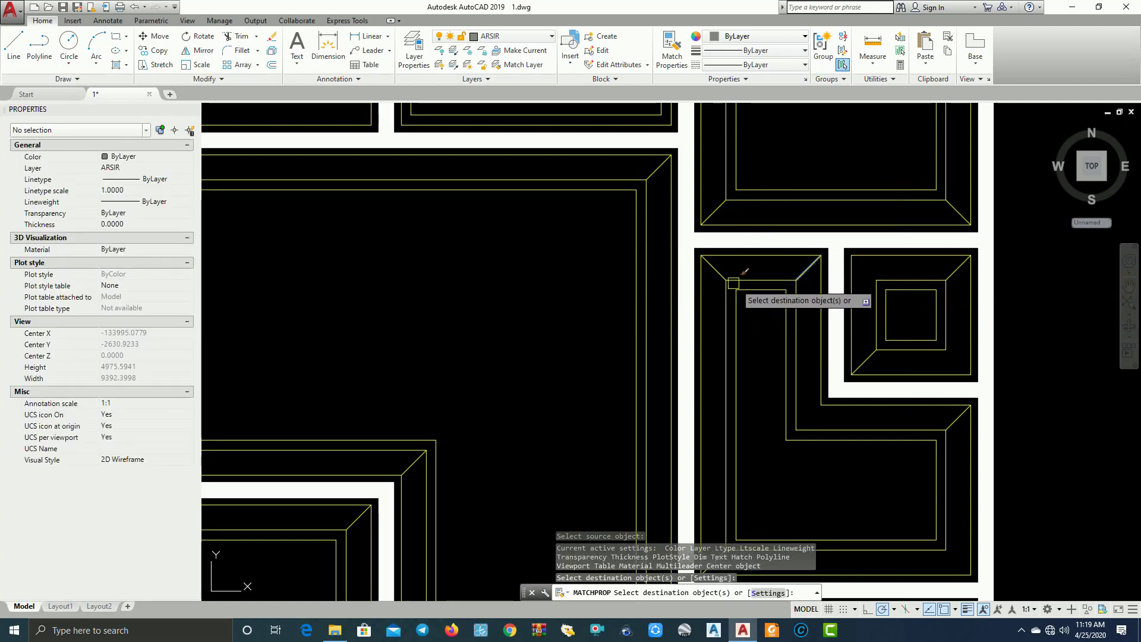
key(Escape)
Copy the top-left diagonal miter line from its lower end to other outline corners.
click(714, 269)
text(c)
key(Return)
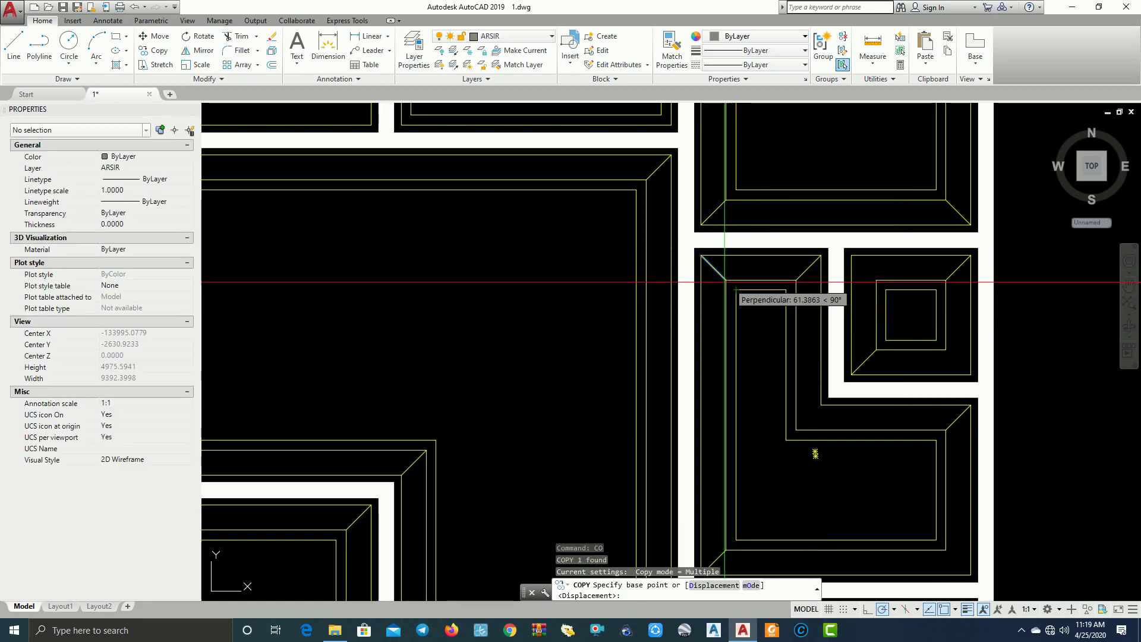
click(725, 279)
middle_drag(743, 298, 723, 191)
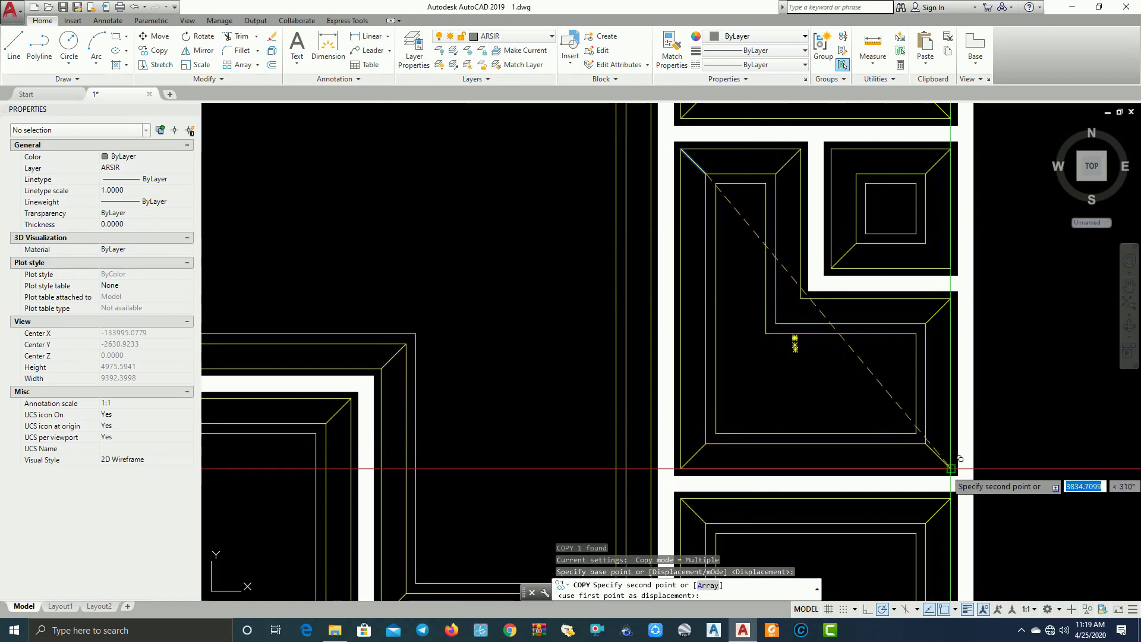
scroll(938, 456, down, 2)
middle_drag(785, 356, 756, 419)
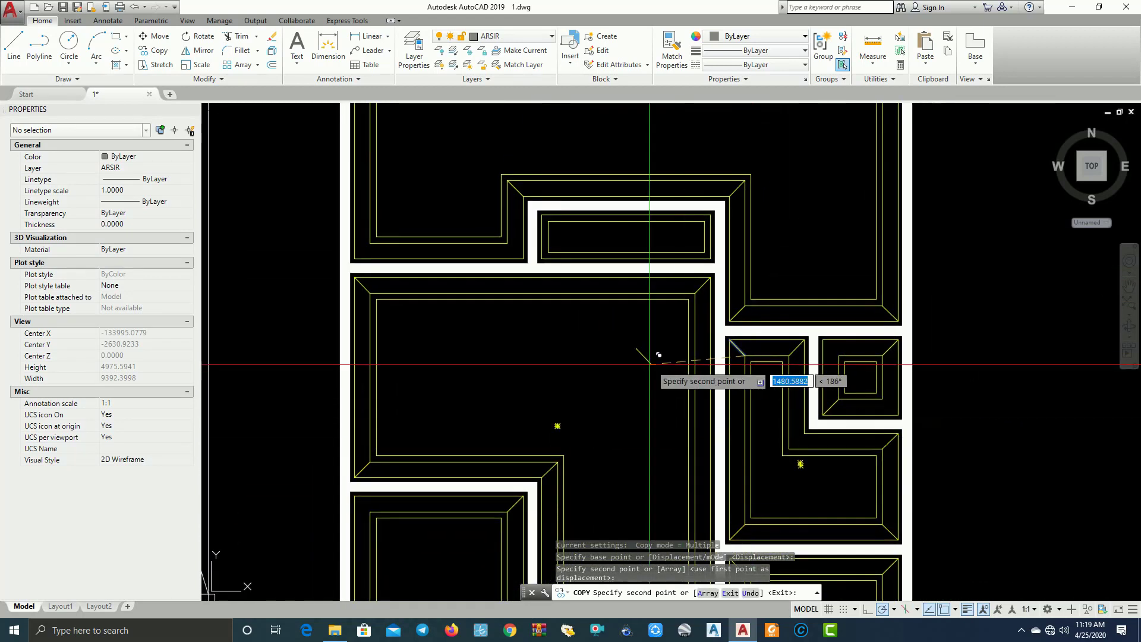
scroll(683, 363, down, 1)
scroll(707, 362, down, 1)
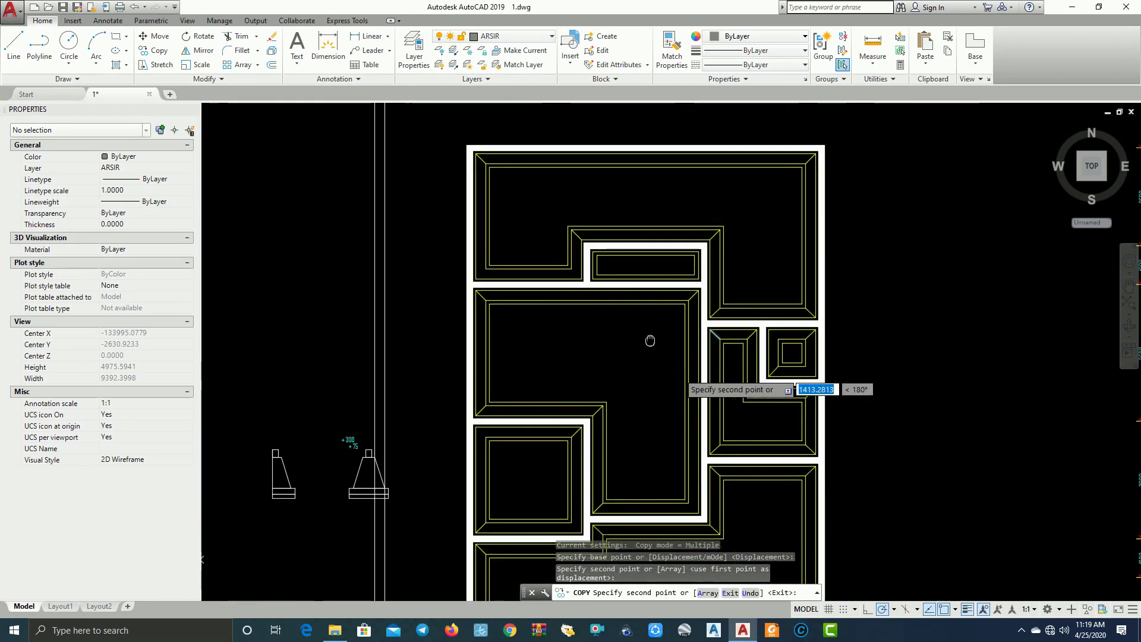
middle_drag(700, 366, 655, 181)
mouse_move(613, 433)
middle_down()
mouse_move(615, 380)
mouse_move(639, 446)
middle_up()
key(Escape)
scroll(546, 405, down, 2)
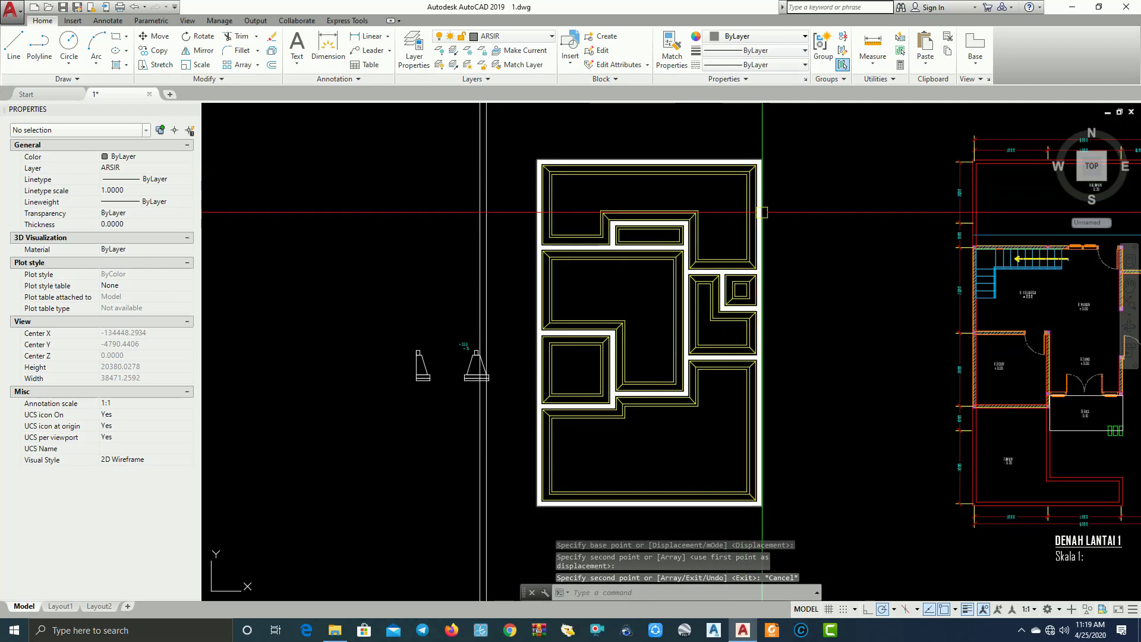
middle_drag(571, 274, 571, 268)
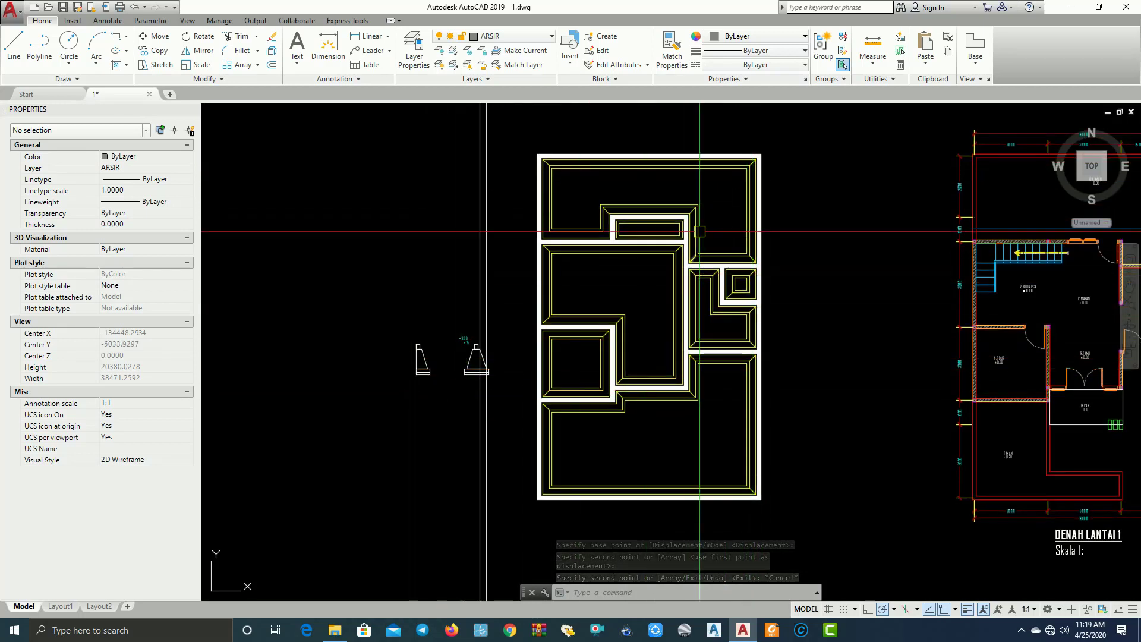
scroll(581, 178, down, 1)
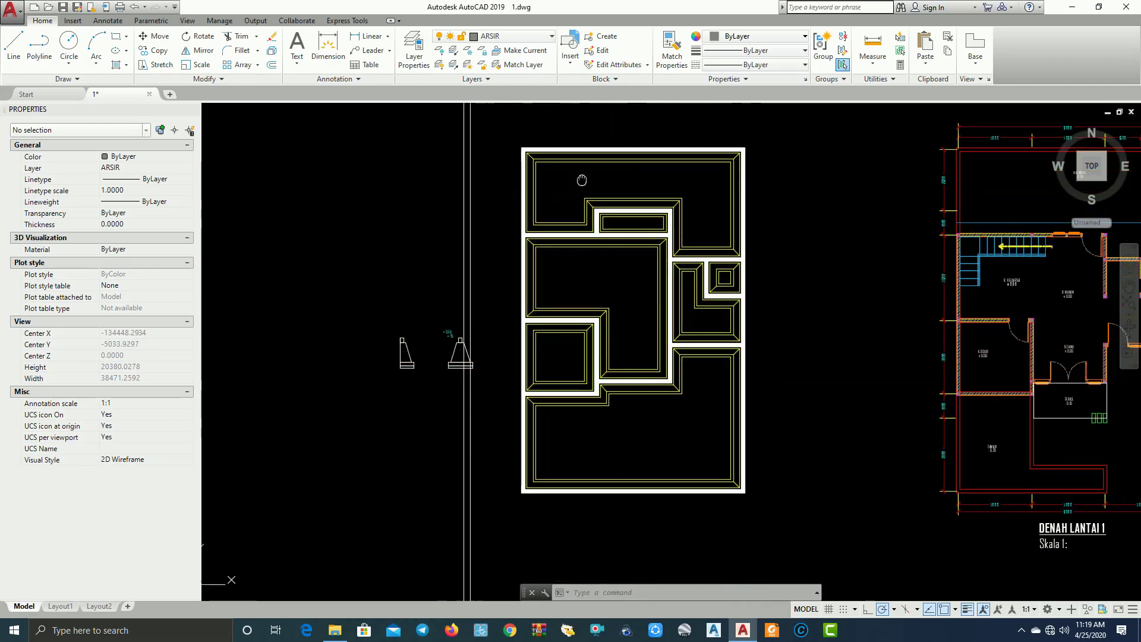
scroll(522, 178, up, 1)
scroll(502, 194, up, 2)
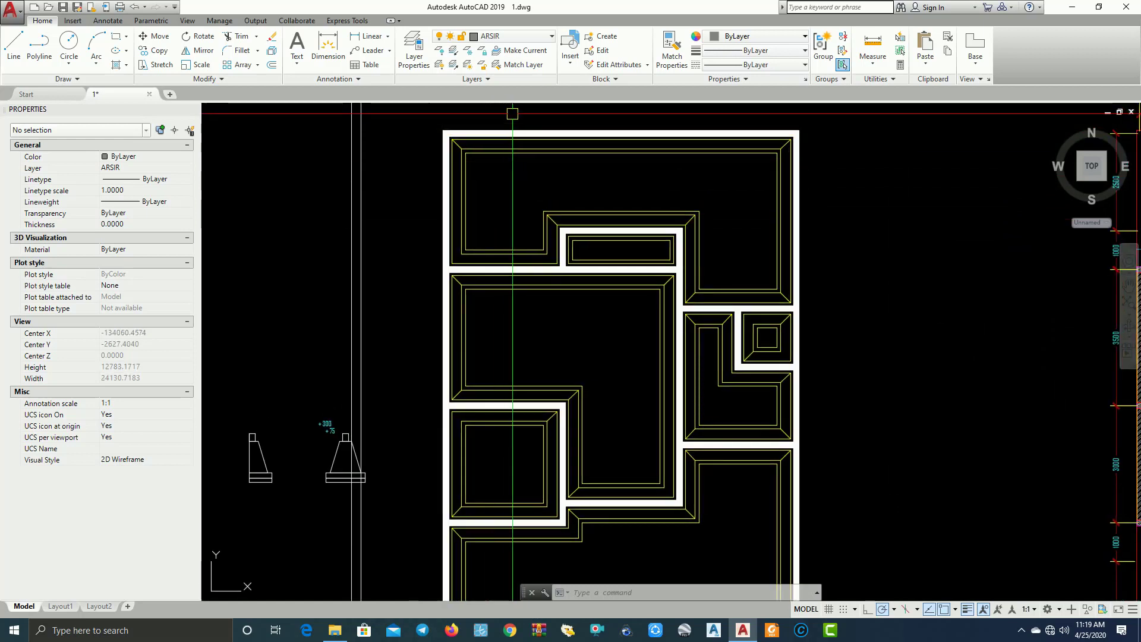
scroll(501, 193, down, 2)
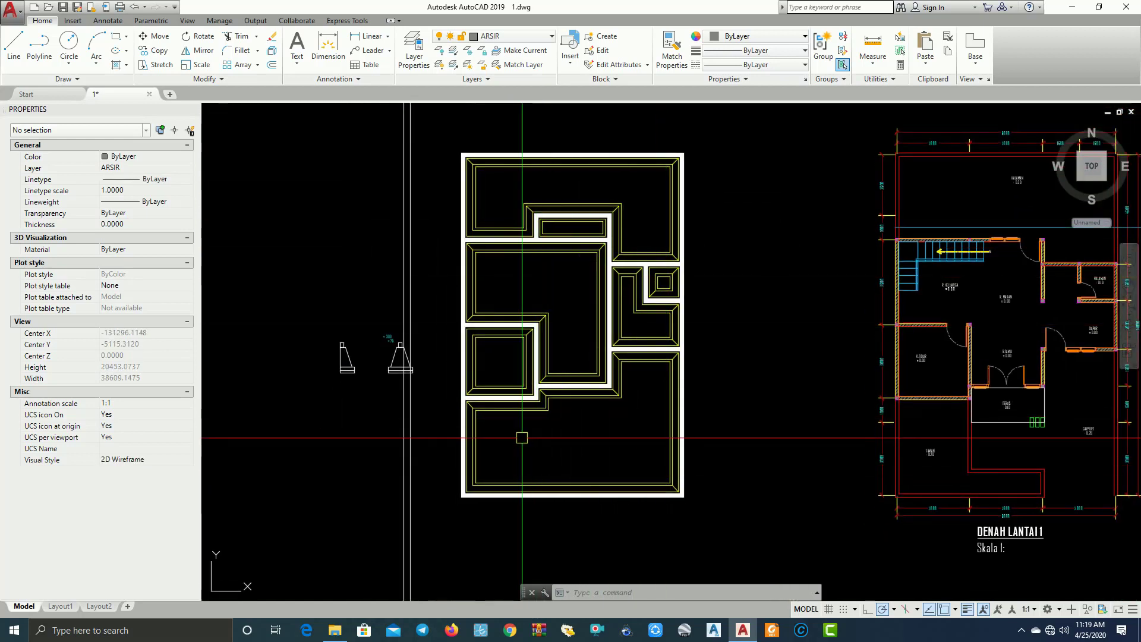
middle_drag(535, 361, 542, 367)
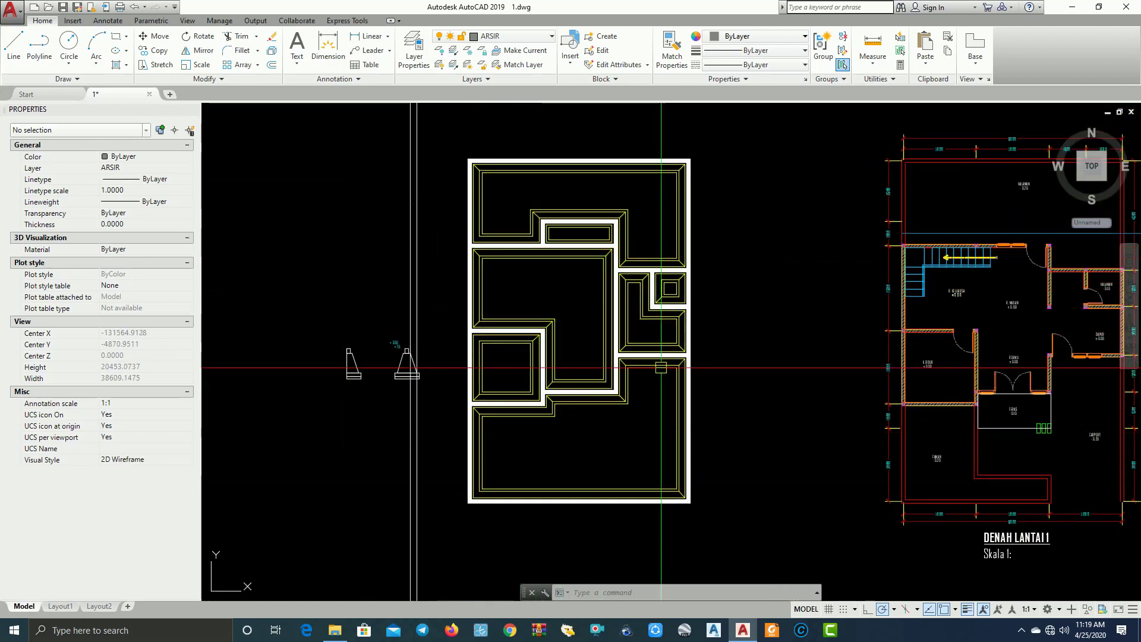
scroll(446, 445, up, 2)
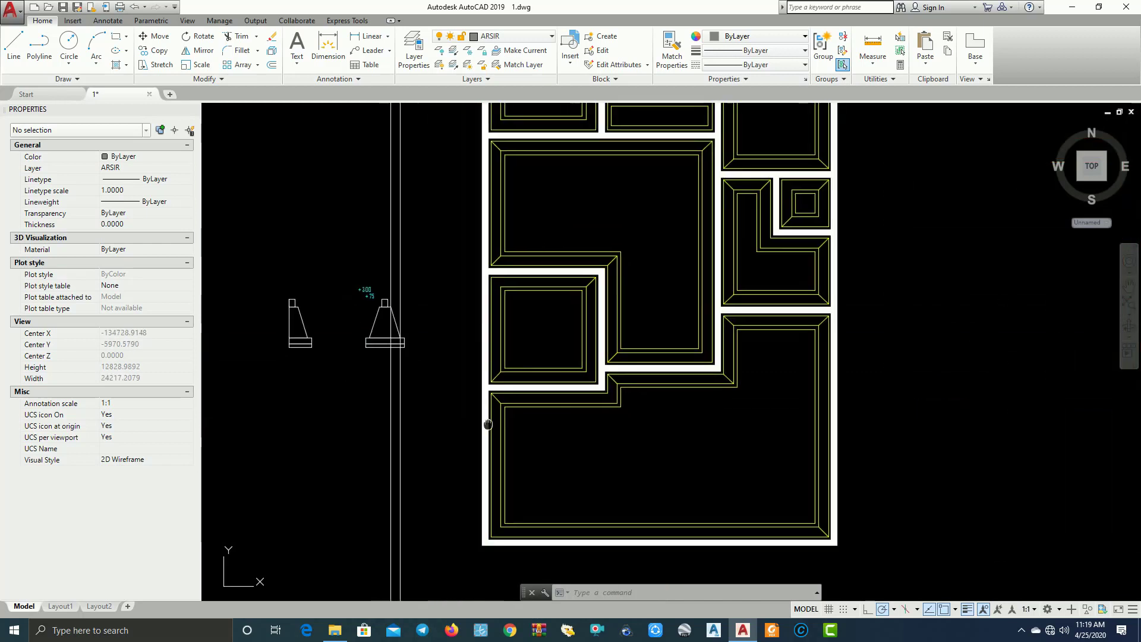
scroll(506, 372, up, 2)
scroll(502, 357, up, 2)
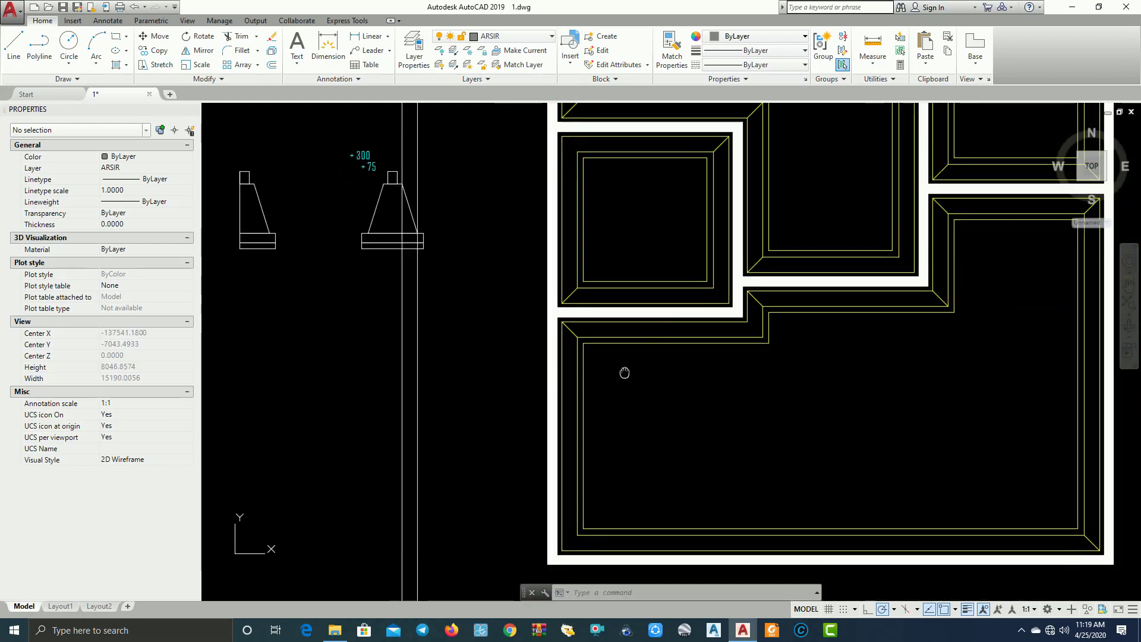
scroll(500, 388, down, 4)
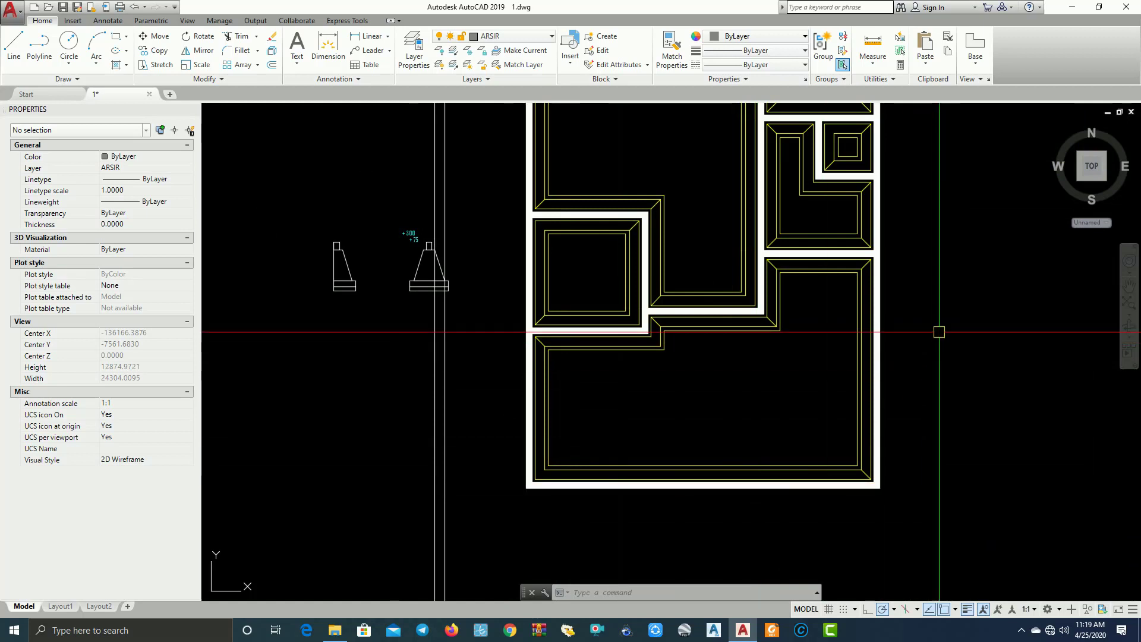
middle_drag(899, 316, 890, 358)
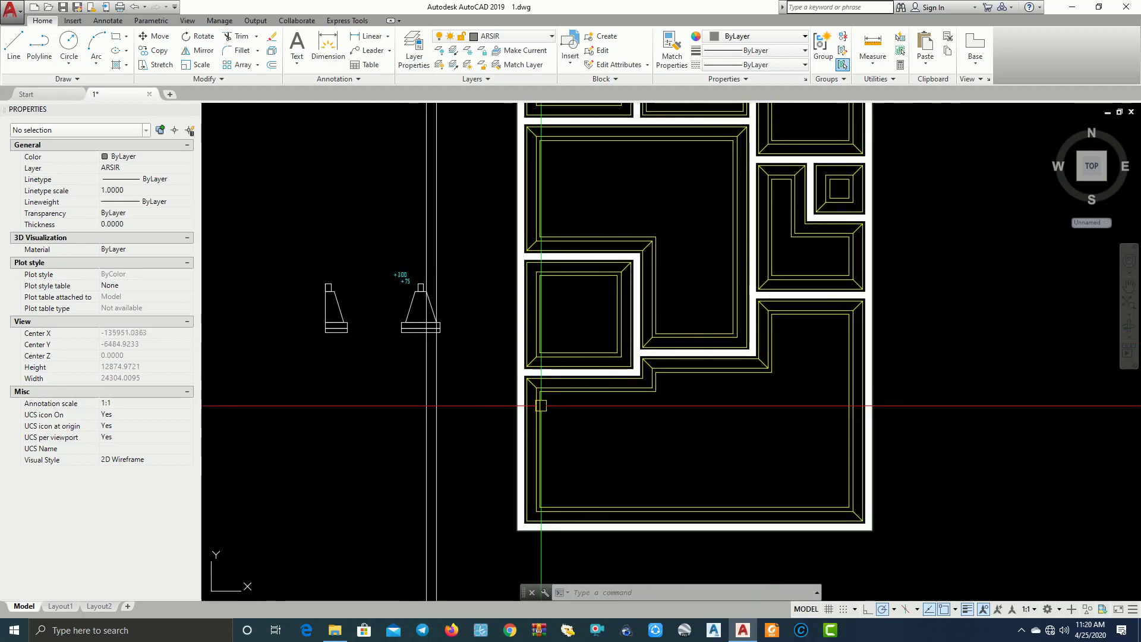
middle_drag(546, 458, 536, 506)
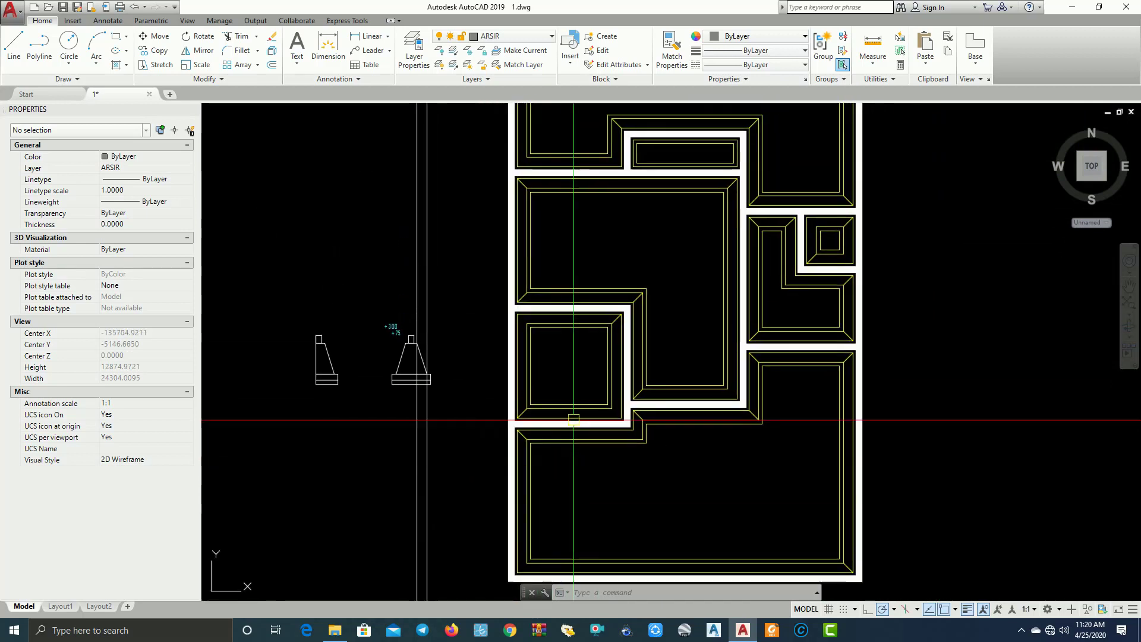
mouse_move(629, 241)
middle_down()
mouse_move(576, 378)
mouse_move(630, 339)
middle_up()
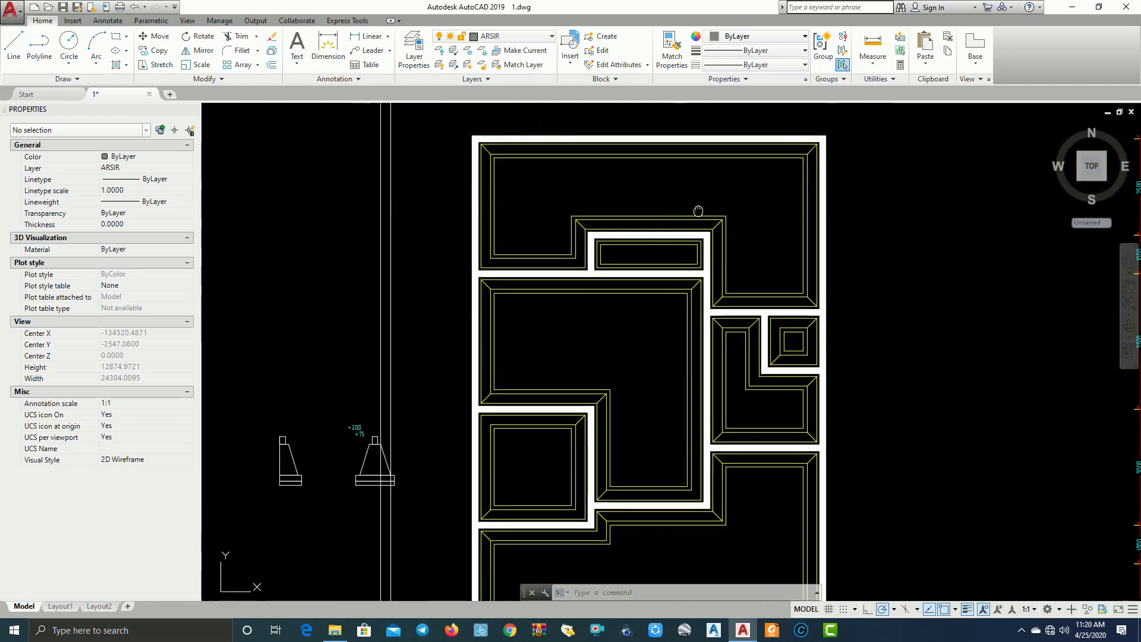
mouse_move(680, 290)
middle_down()
mouse_move(717, 285)
mouse_move(595, 295)
mouse_move(531, 319)
middle_up()
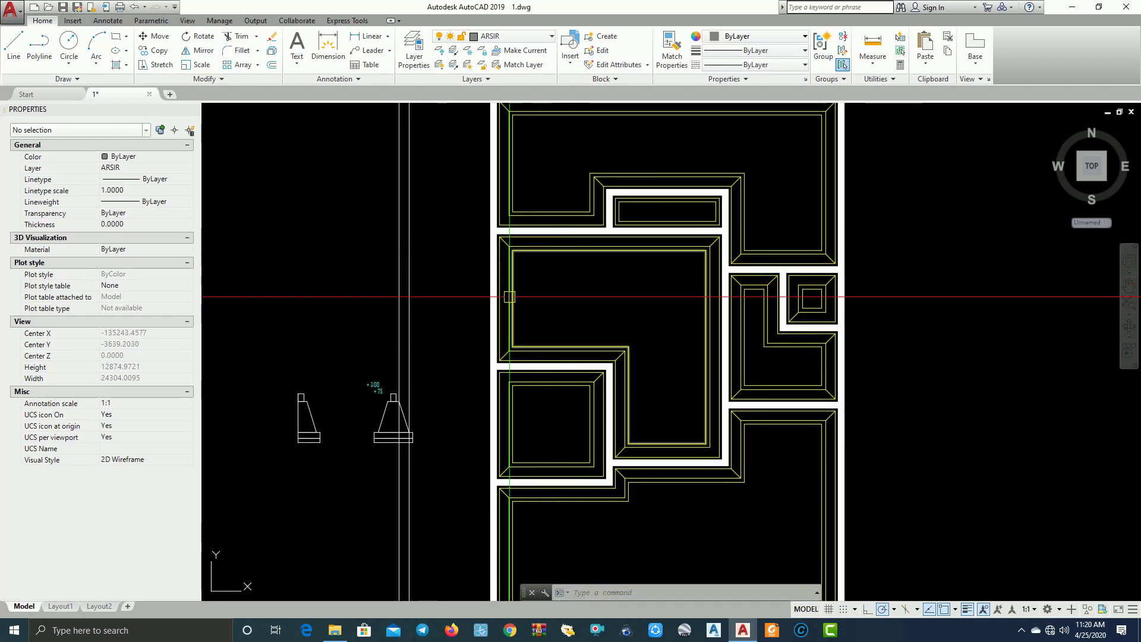
mouse_move(504, 260)
middle_down()
mouse_move(519, 298)
mouse_move(543, 300)
middle_up()
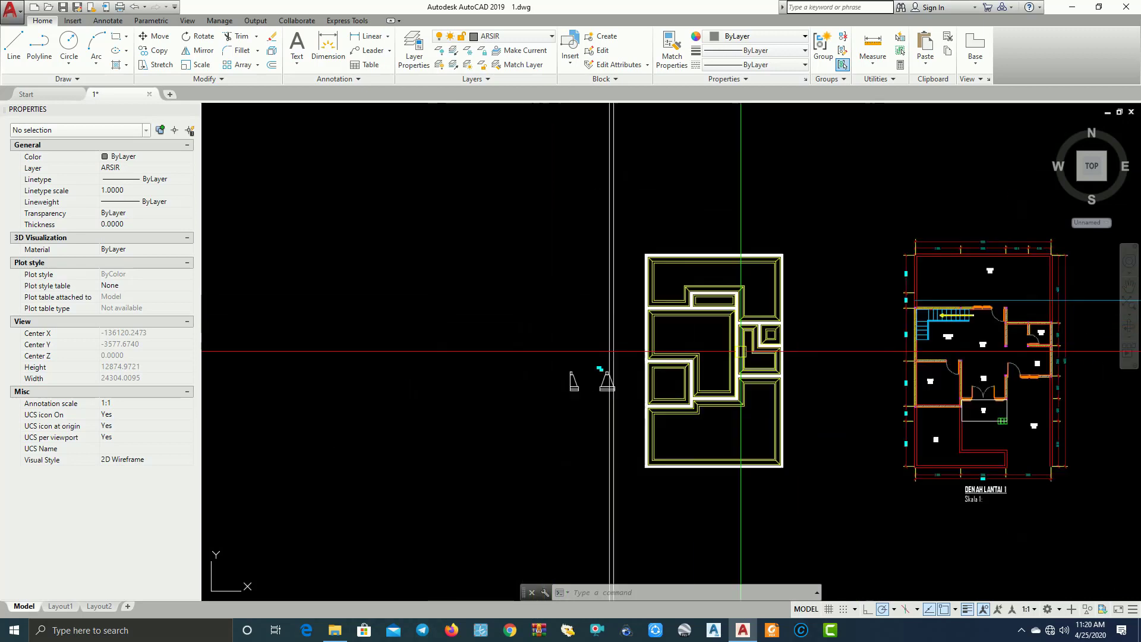
scroll(518, 342, down, 4)
scroll(842, 333, up, 5)
scroll(842, 333, down, 2)
scroll(575, 324, down, 1)
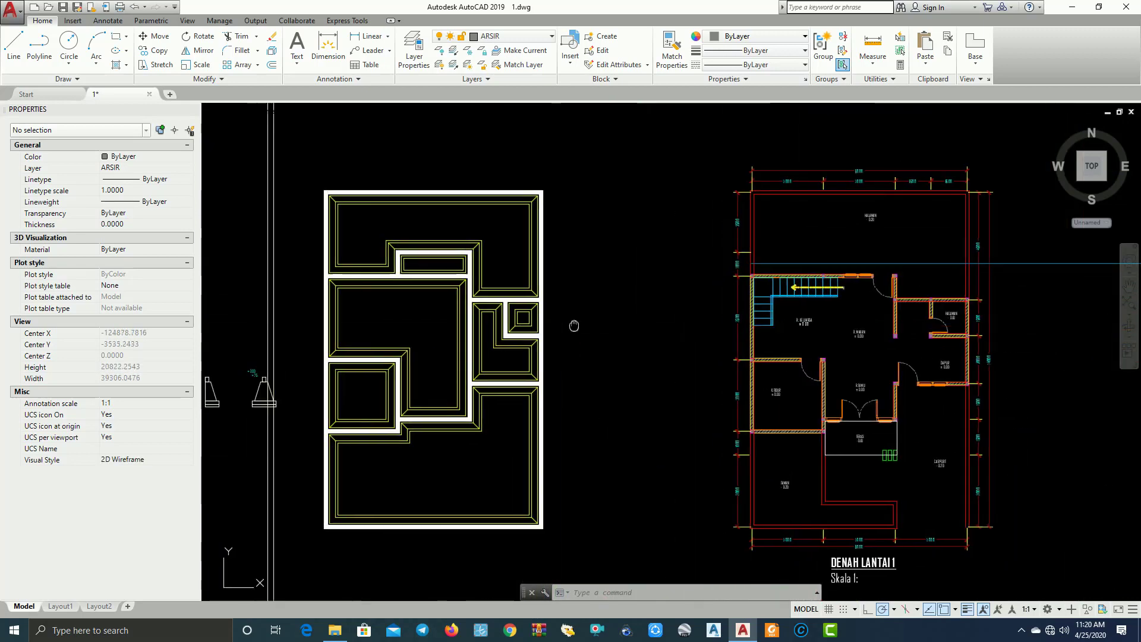
click(78, 24)
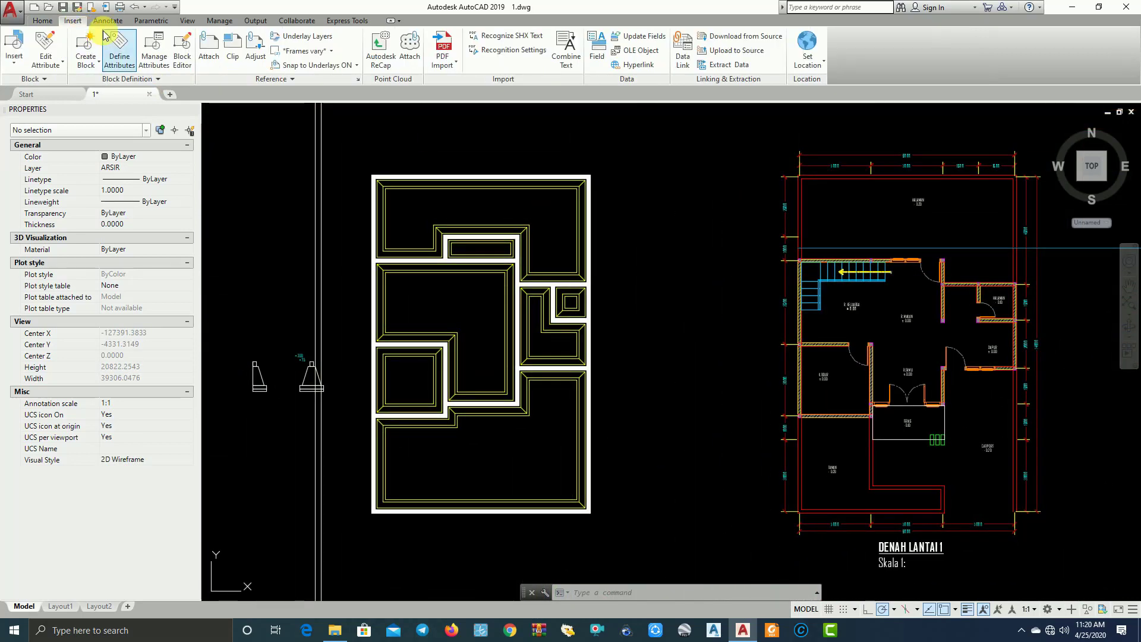
Draw a multiline text box inside the top-left room of the left plan.
click(105, 21)
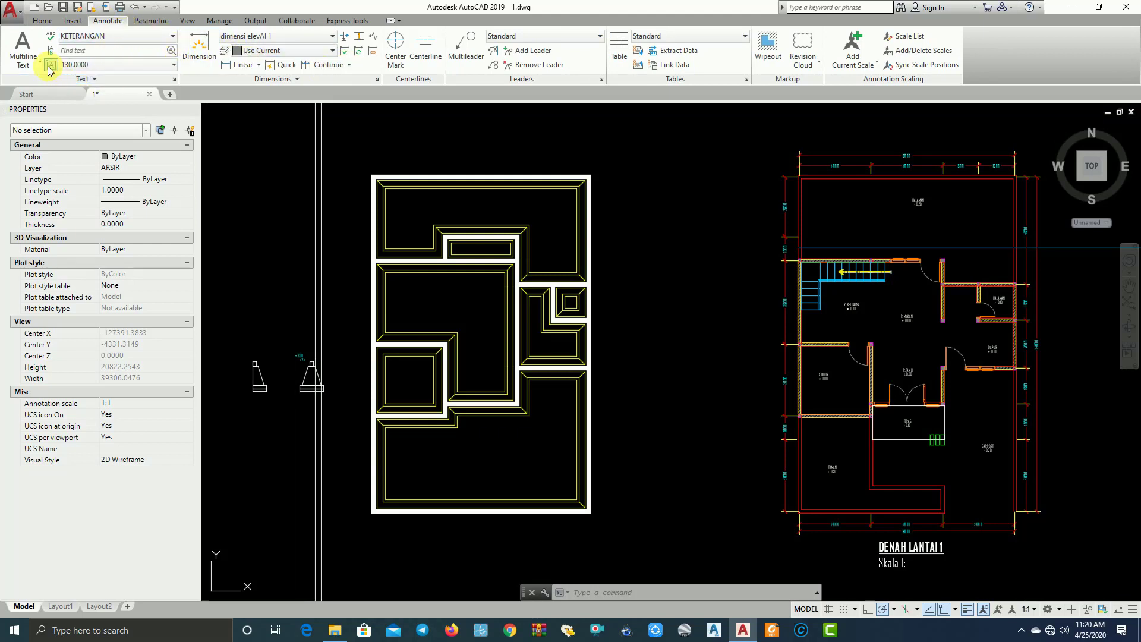
text(mt)
key(Return)
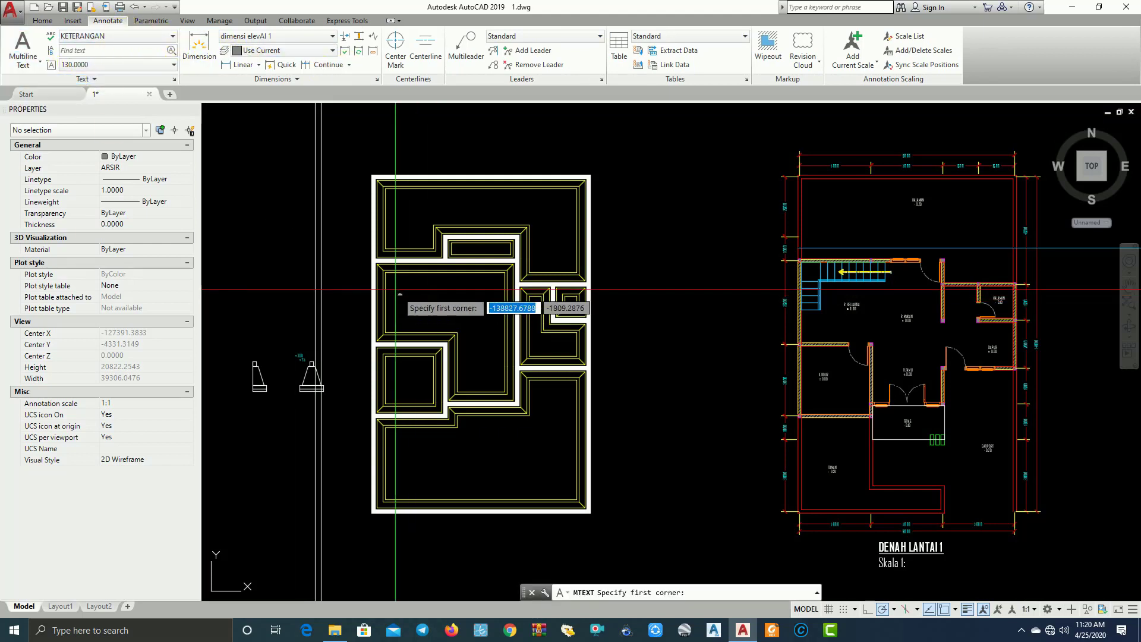
scroll(392, 292, up, 7)
click(398, 278)
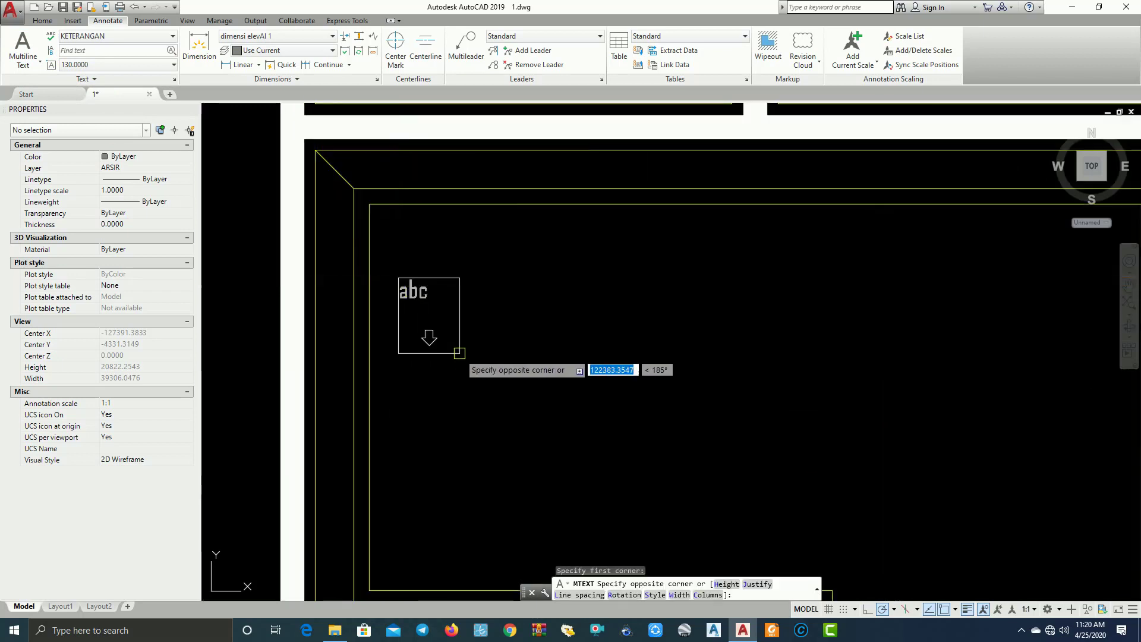
click(458, 353)
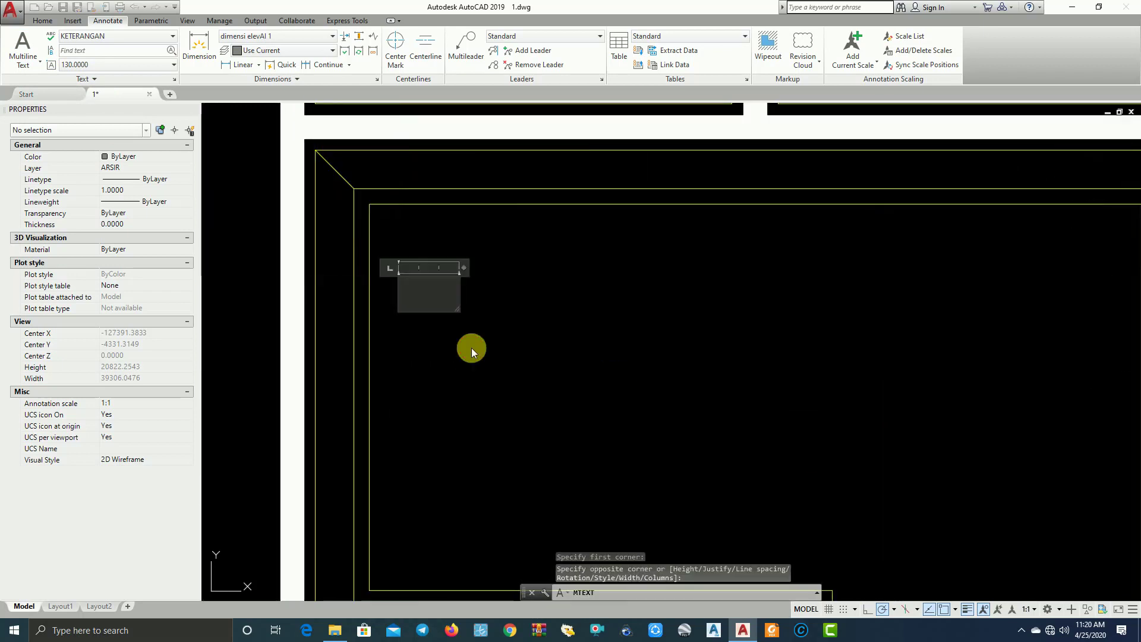
Enter the label text PB1, correcting typos, and place it in the room.
text(pb)
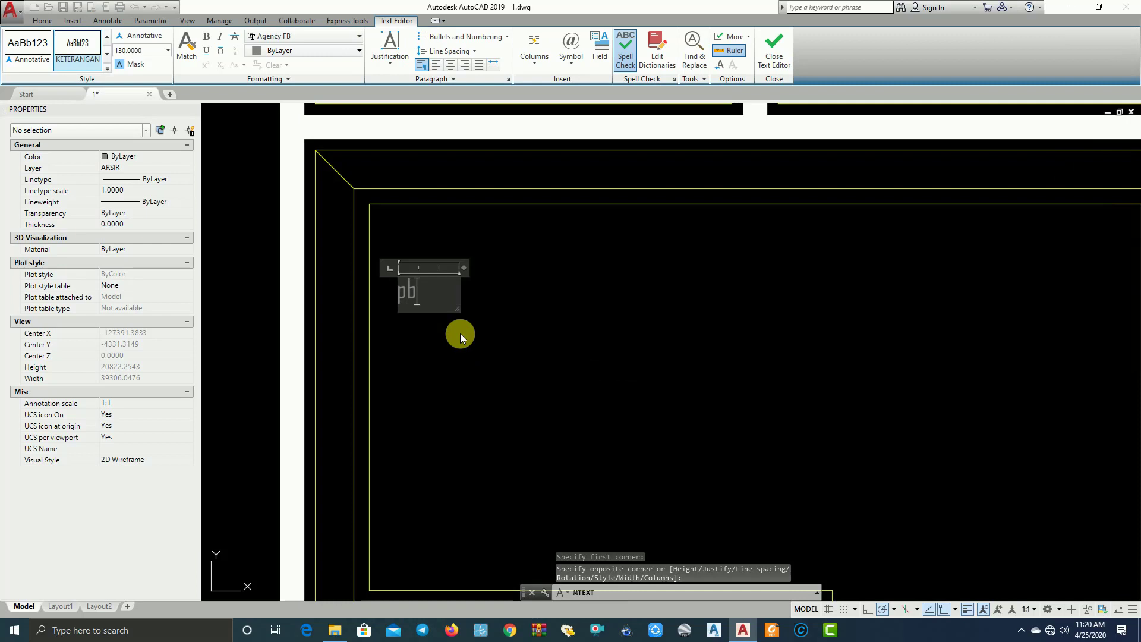
key(BackSpace)
key(BackSpace)
text(PB!)
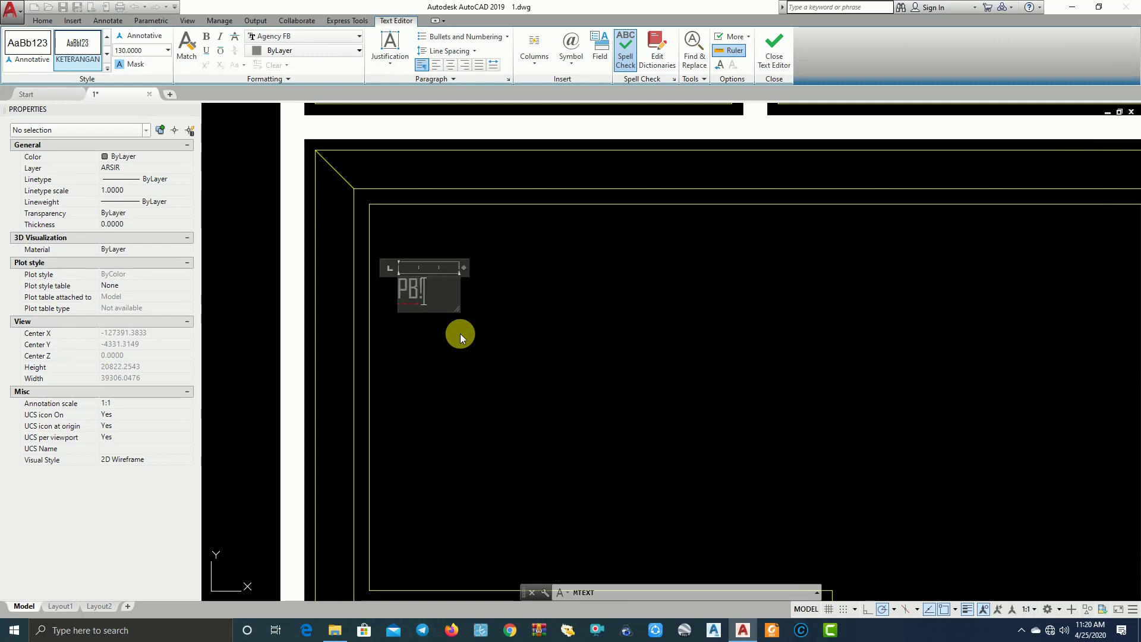
key(BackSpace)
text(2)
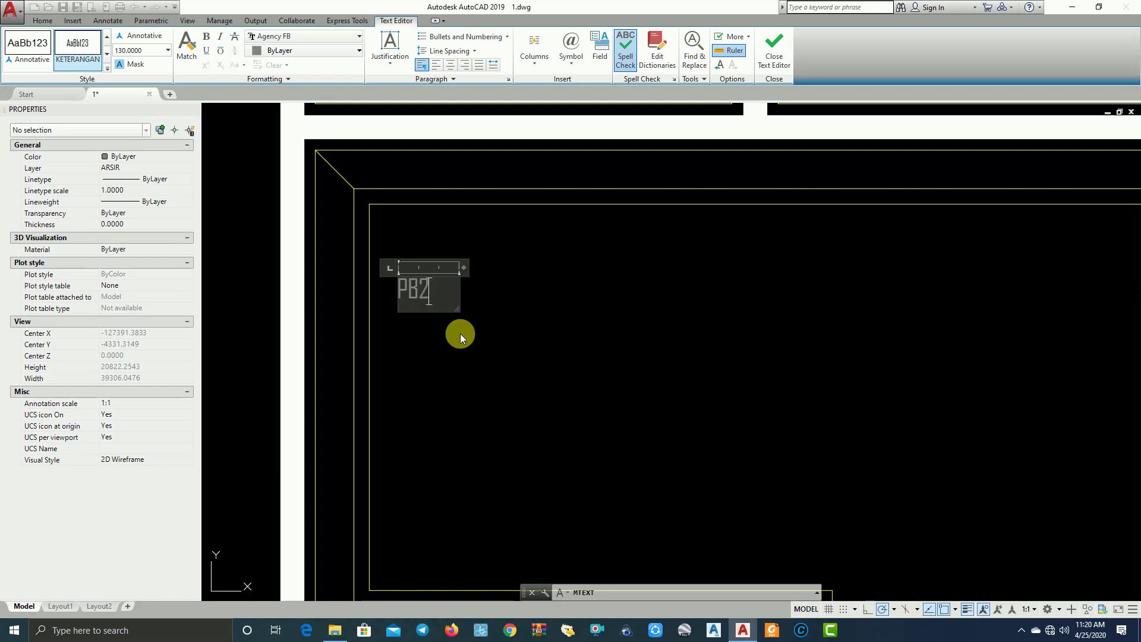
key(BackSpace)
text(1)
key(ctrl+Return)
click(407, 276)
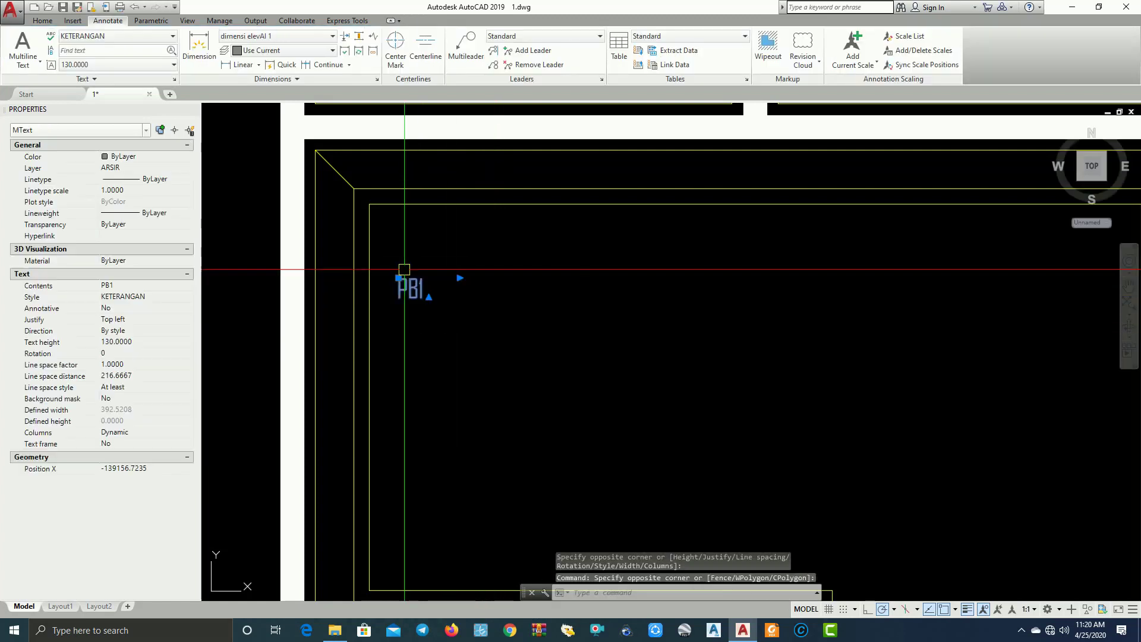
Move the PB1 label onto the ARS-TEXT layer.
click(37, 22)
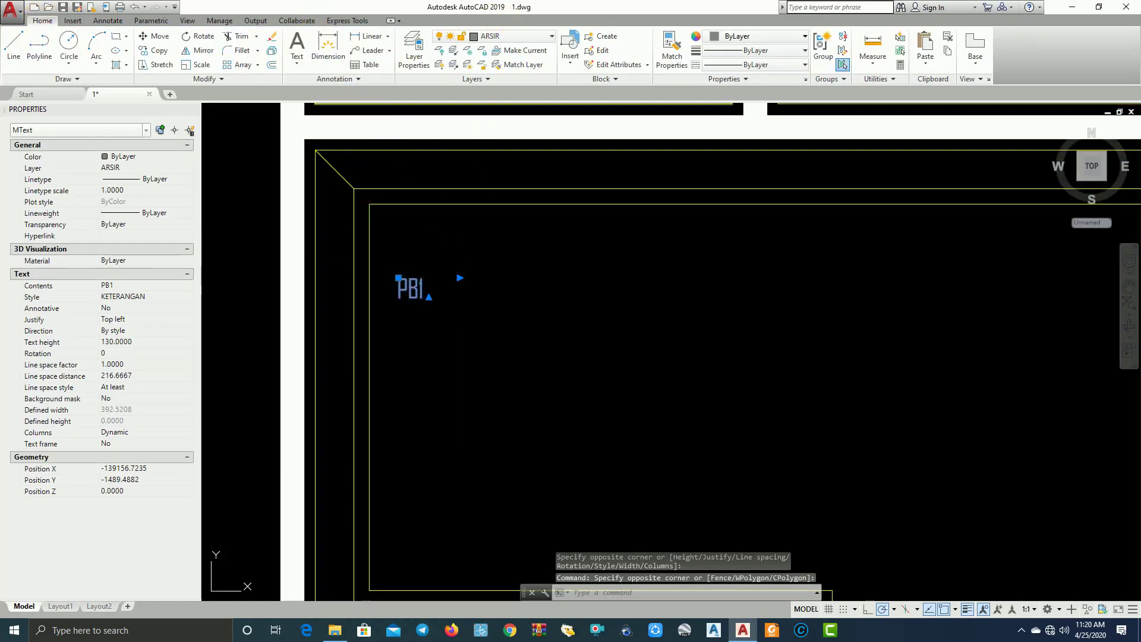
click(534, 39)
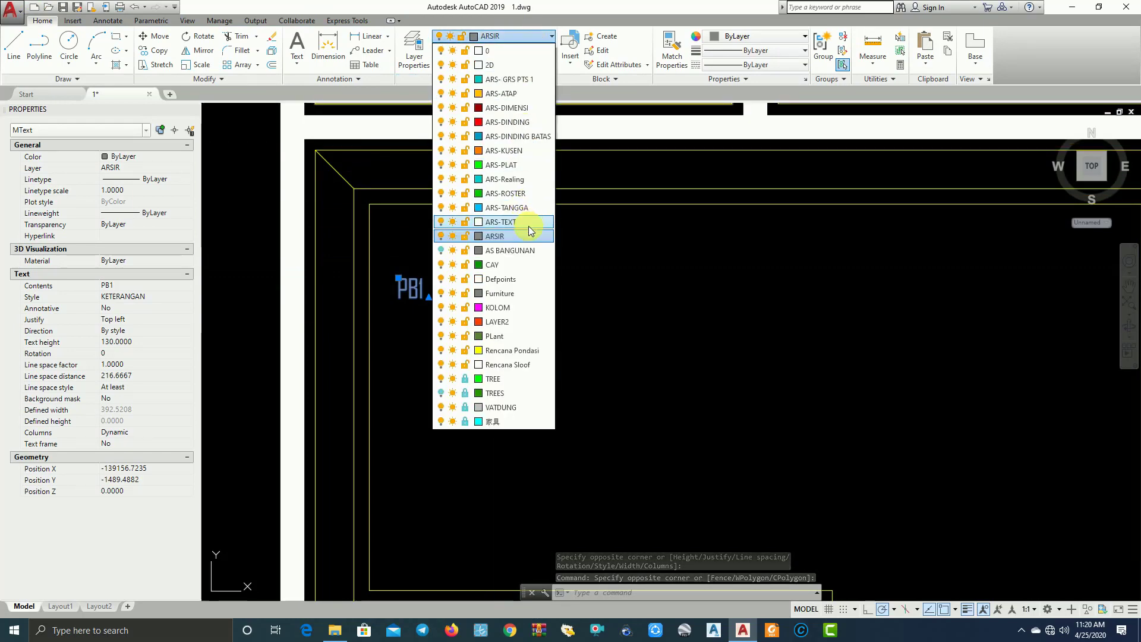
key(Escape)
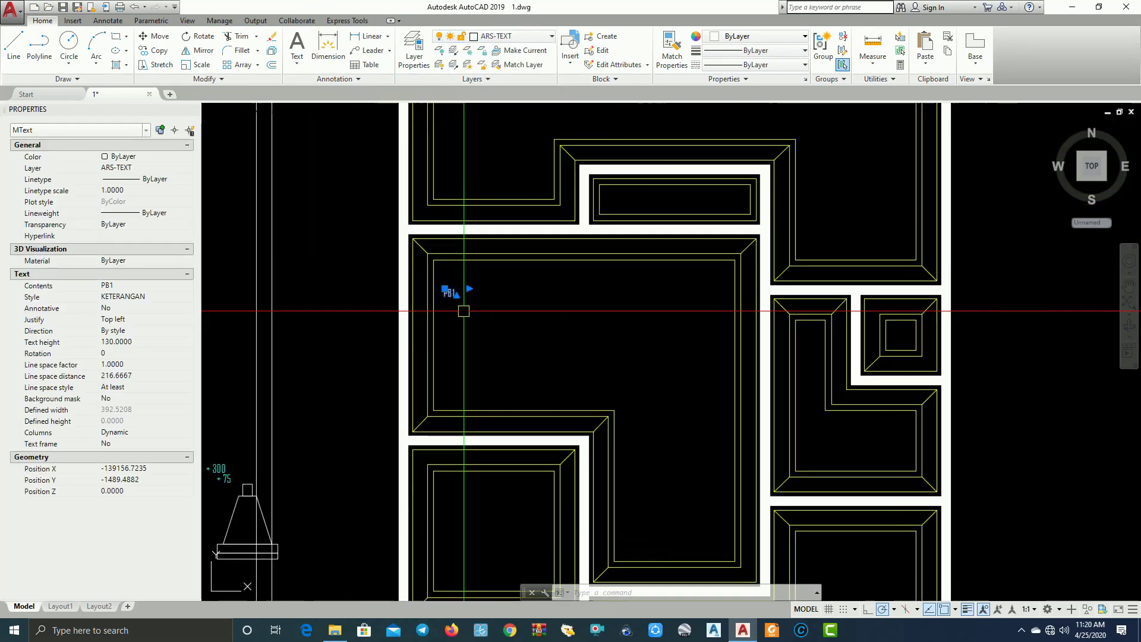
scroll(428, 274, down, 3)
scroll(428, 273, up, 3)
Reselect the PB1 label and edit its text height in the Properties palette.
click(459, 297)
click(425, 272)
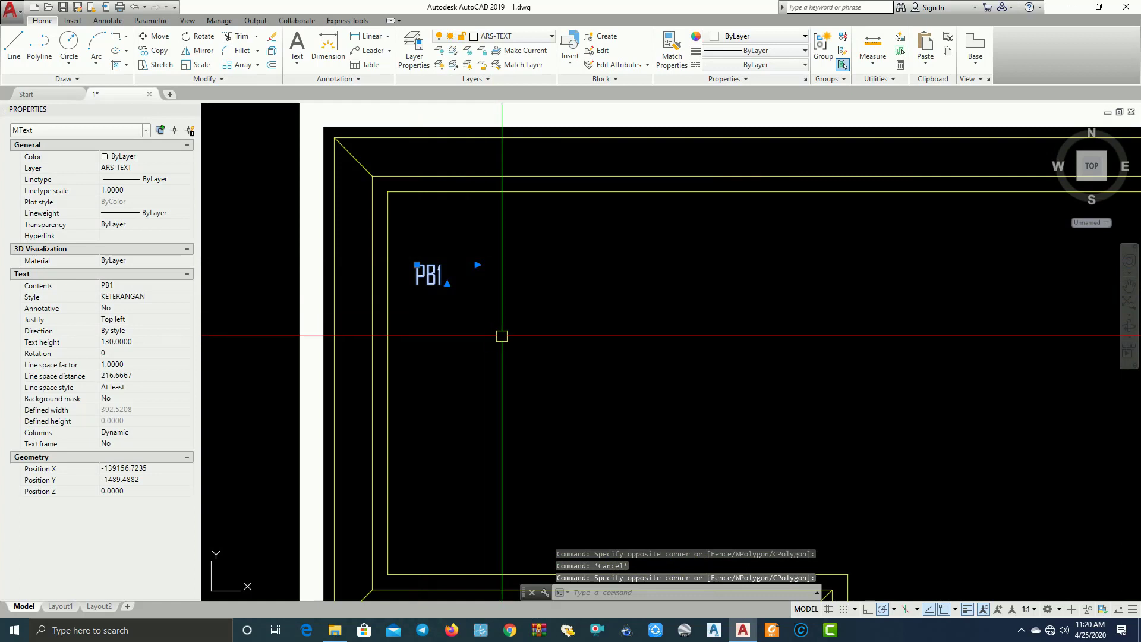
text(s)
key(Escape)
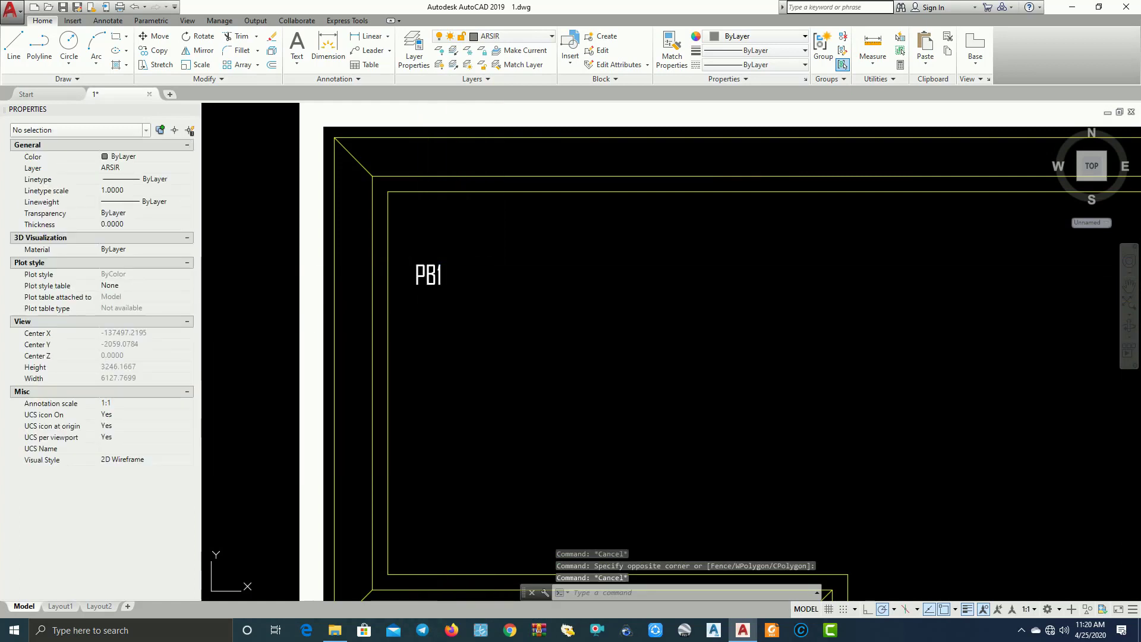
click(428, 275)
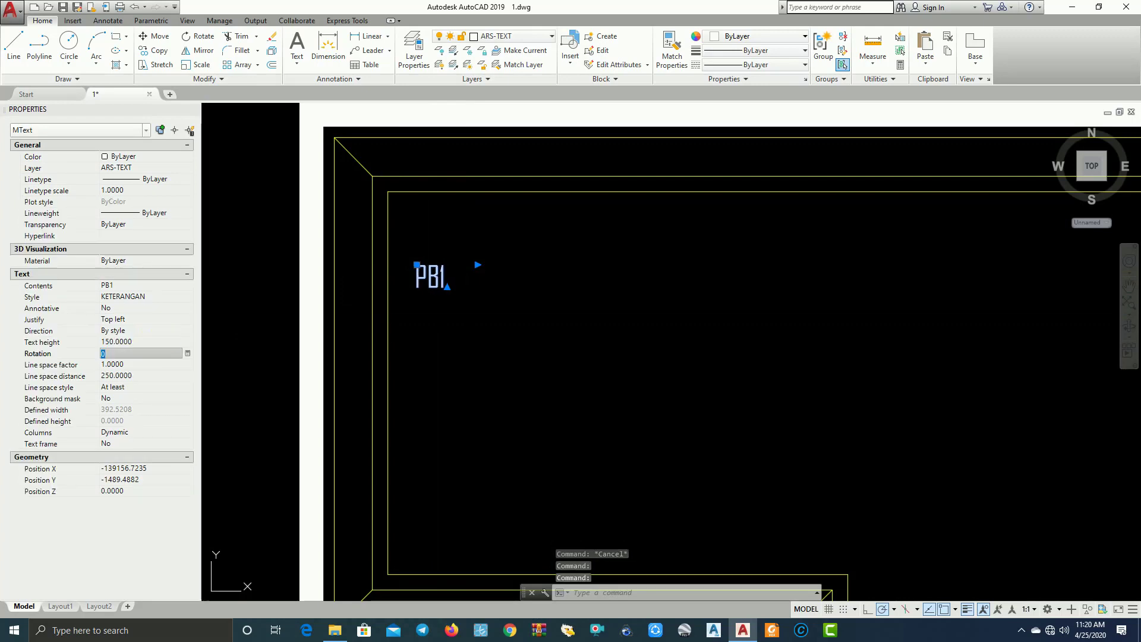
scroll(400, 334, down, 5)
scroll(400, 334, up, 4)
click(138, 354)
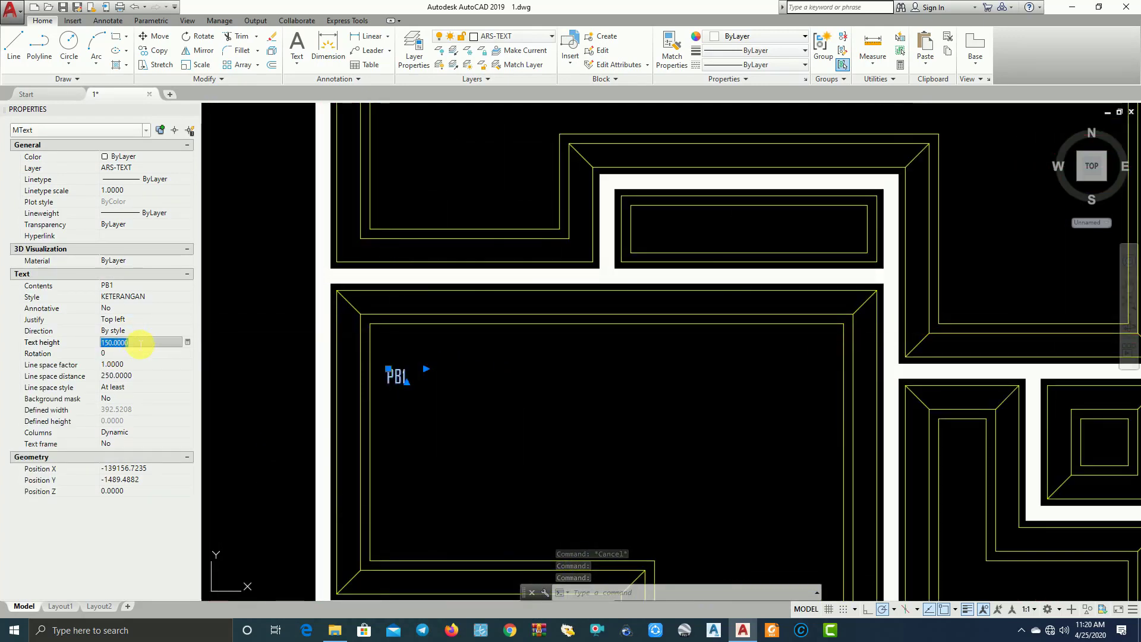
text(250.0000)
Keep the PB1 label at text height 250 and move it down-right into the room.
key(Escape)
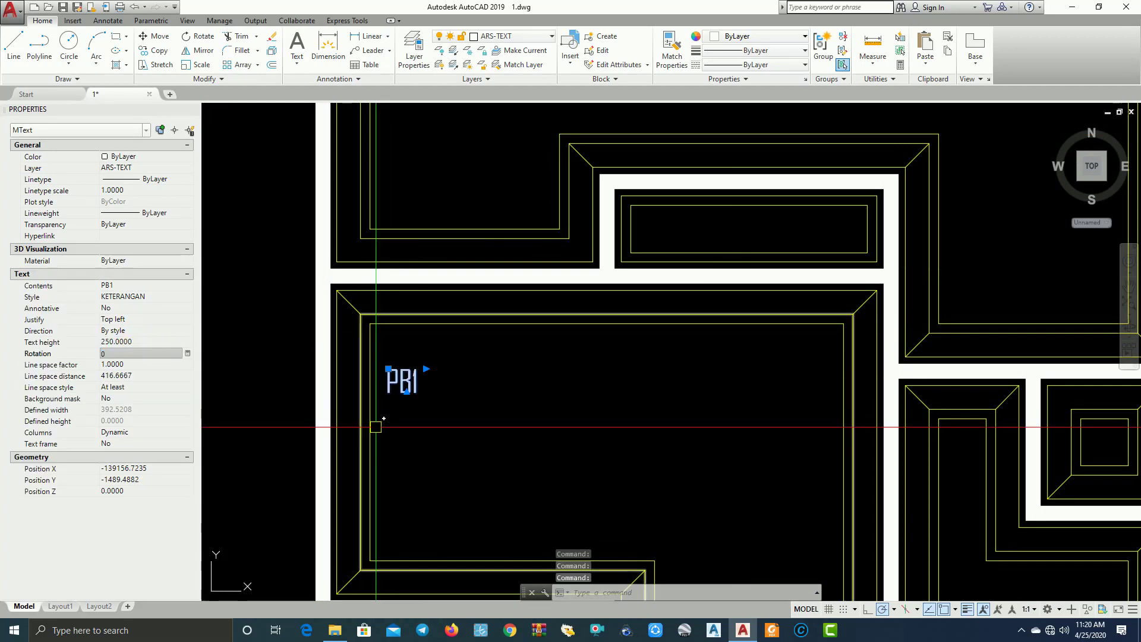
middle_drag(436, 406, 522, 357)
scroll(564, 374, down, 1)
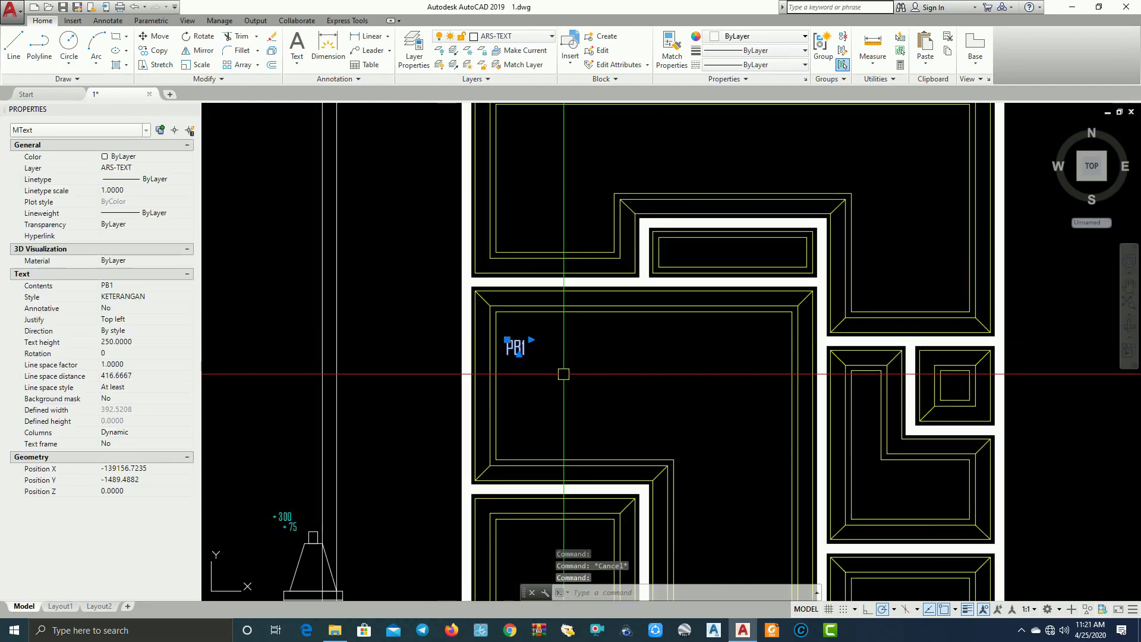
scroll(586, 366, down, 1)
click(581, 356)
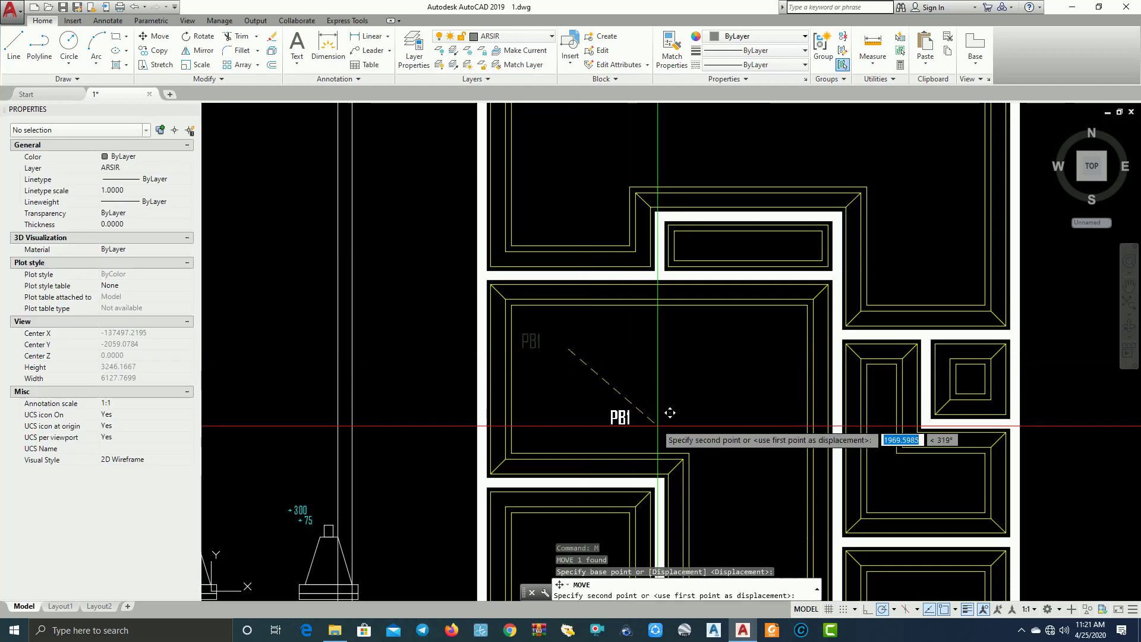
click(636, 442)
Copy the PB1 label into the top room's beam and the next room's beam.
scroll(636, 442, up, 3)
middle_drag(636, 442, 612, 377)
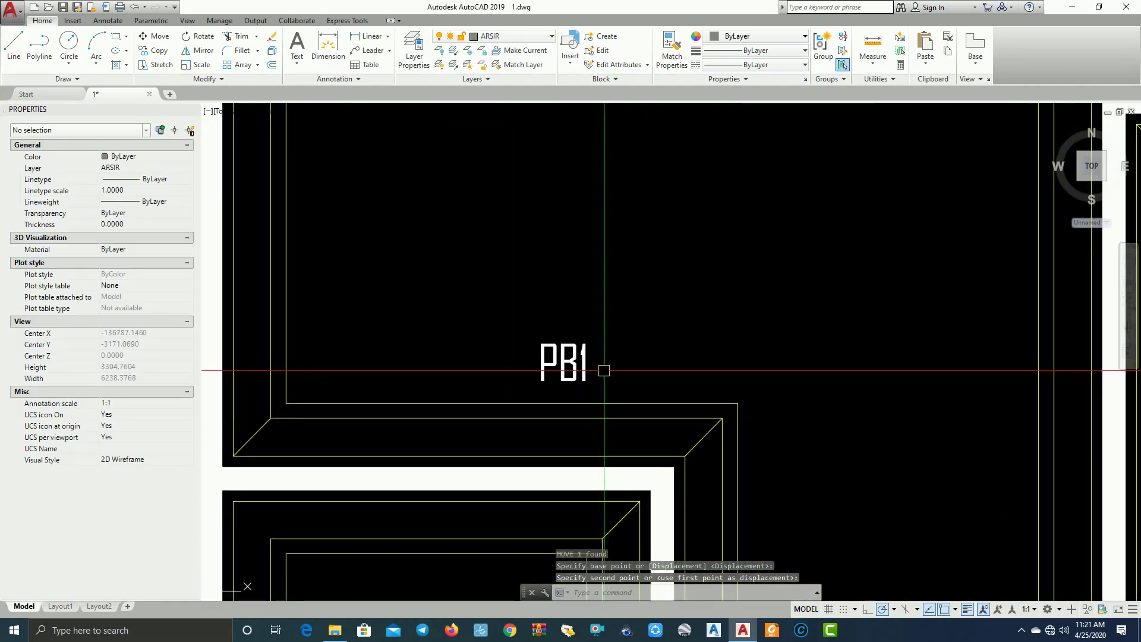
drag(611, 377, 556, 366)
key(Return)
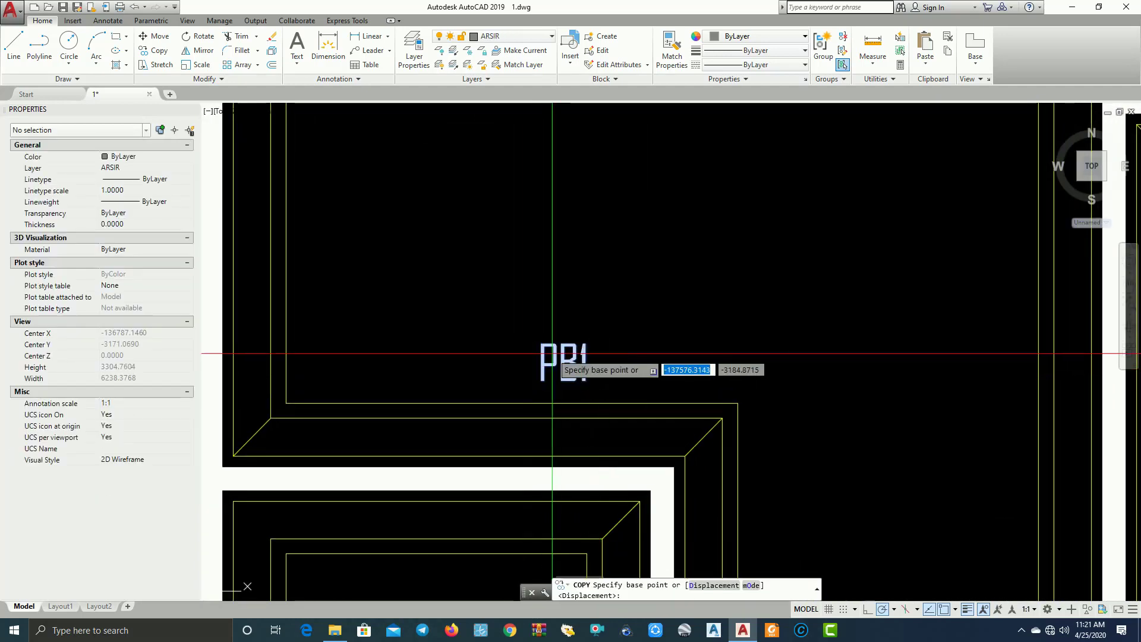
click(571, 381)
scroll(543, 380, down, 3)
scroll(612, 243, up, 4)
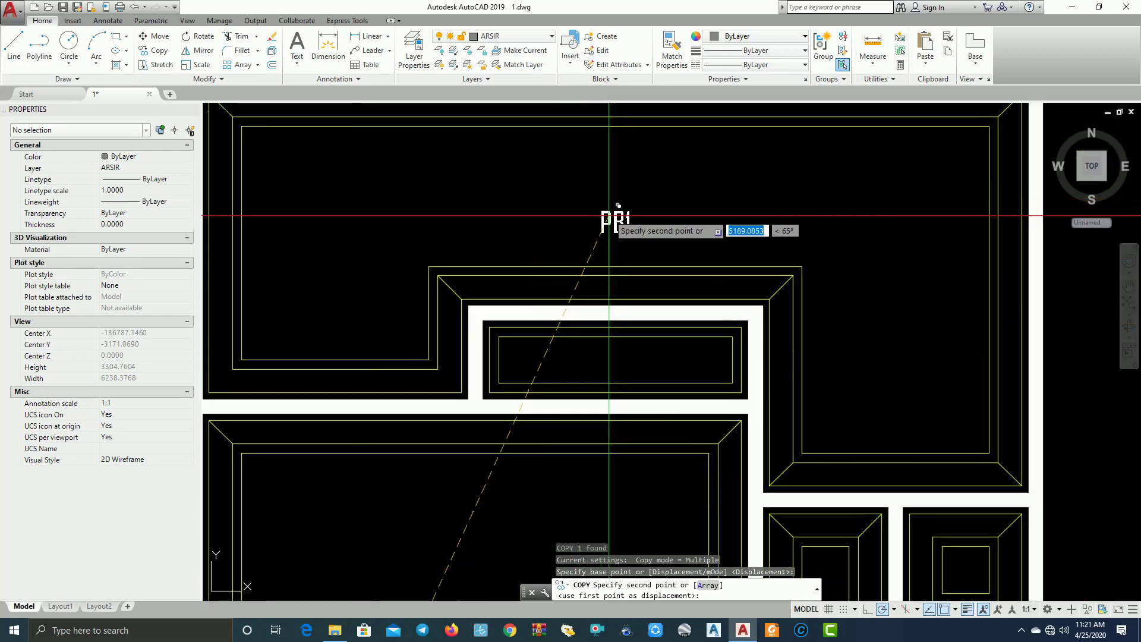
click(596, 243)
middle_drag(819, 360, 734, 309)
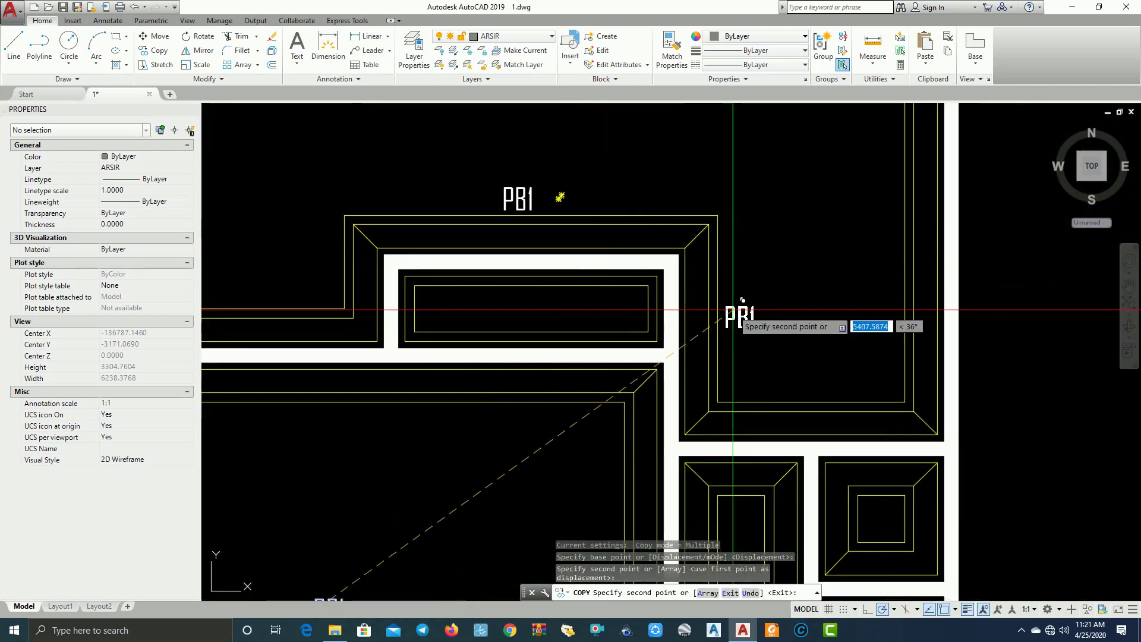
click(742, 309)
Place further PB1 copies in the lower-right room and two other beams.
middle_drag(713, 413, 723, 309)
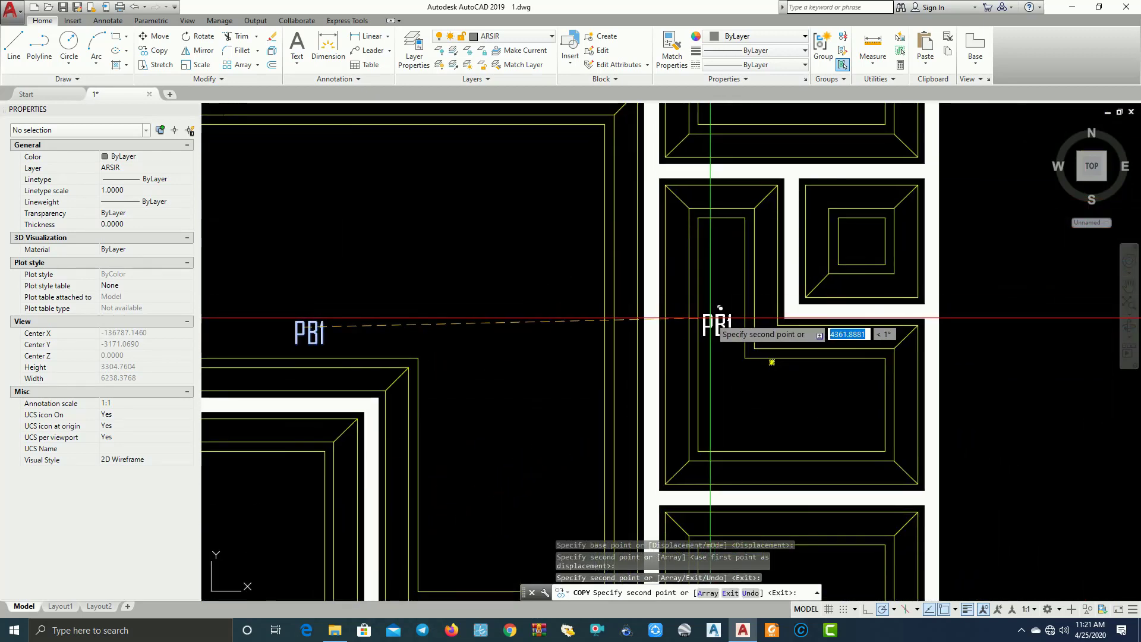
middle_drag(741, 387, 722, 178)
click(729, 330)
scroll(729, 330, up, 2)
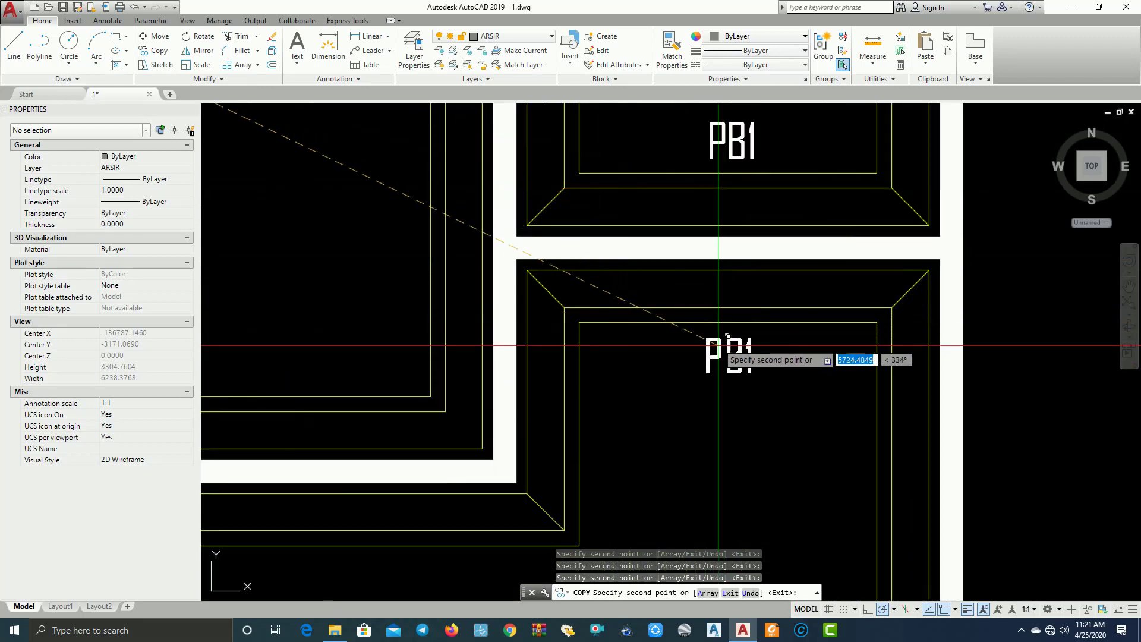
scroll(719, 344, down, 1)
middle_drag(719, 343, 737, 189)
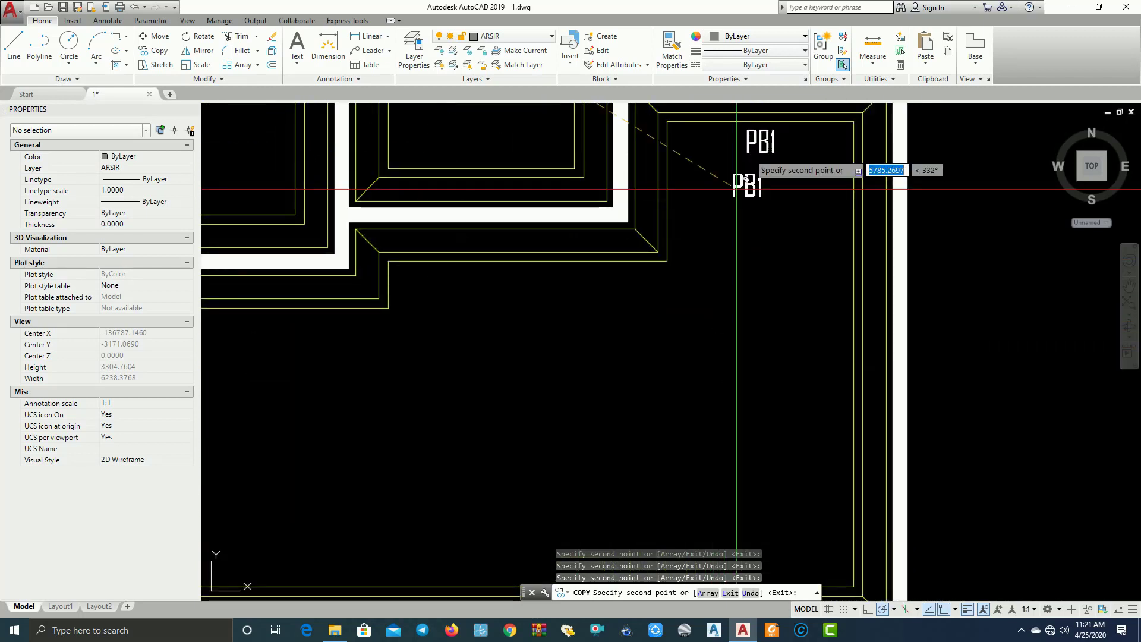
click(563, 280)
scroll(564, 281, down, 2)
click(512, 200)
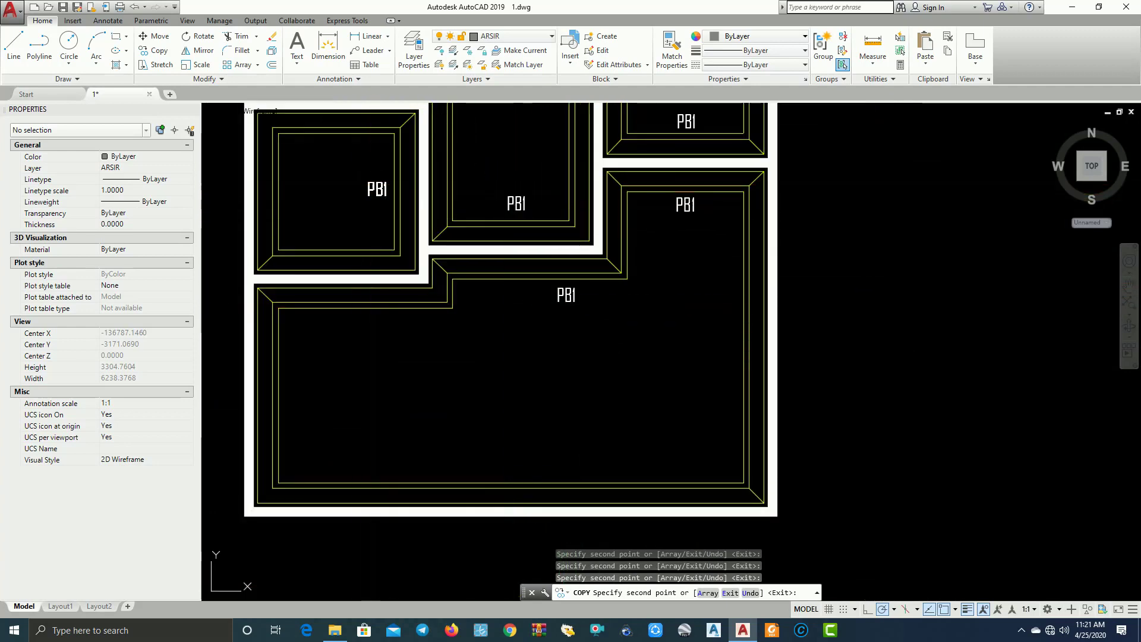
Pan and zoom across the plan toward the left section's lower beam area.
scroll(371, 326, down, 5)
scroll(471, 271, up, 4)
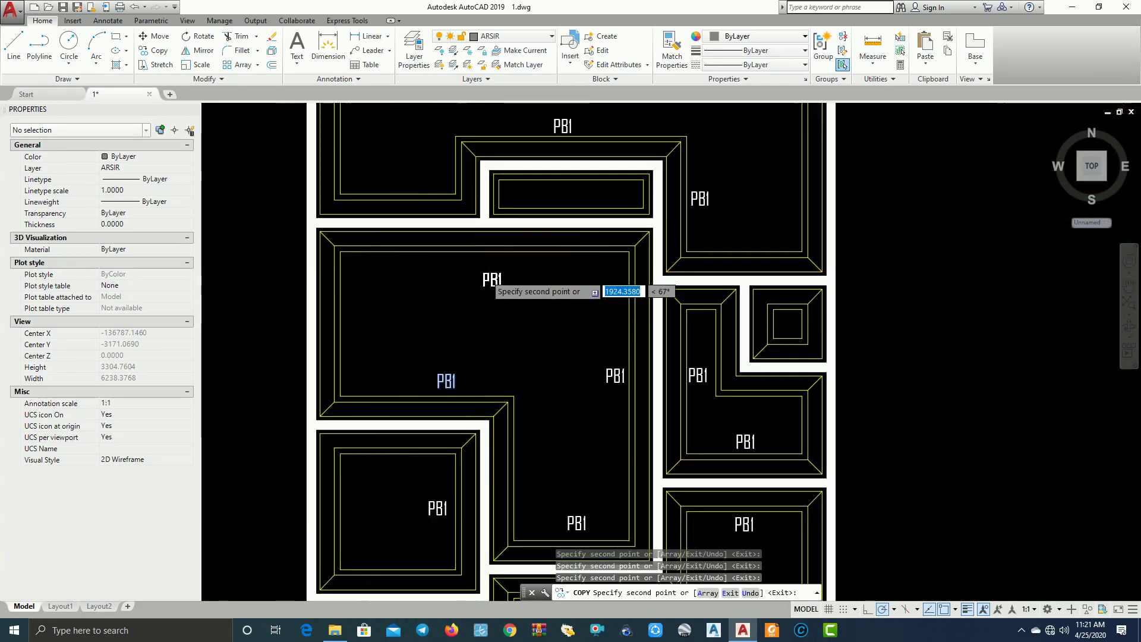
scroll(479, 275, up, 3)
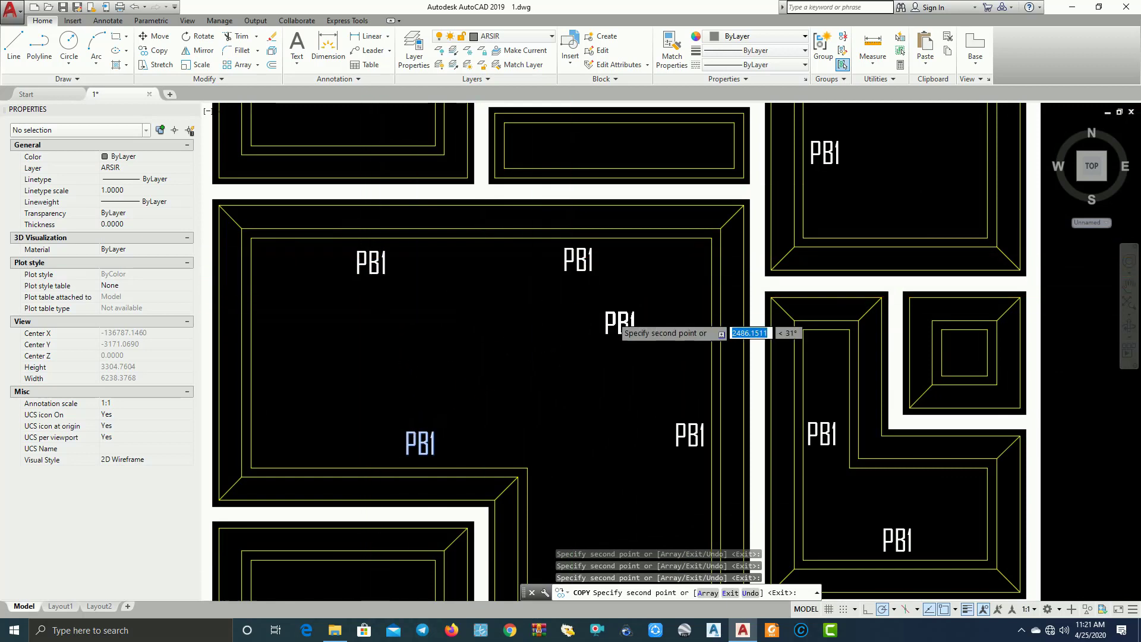
middle_drag(600, 316, 458, 392)
middle_drag(632, 275, 902, 307)
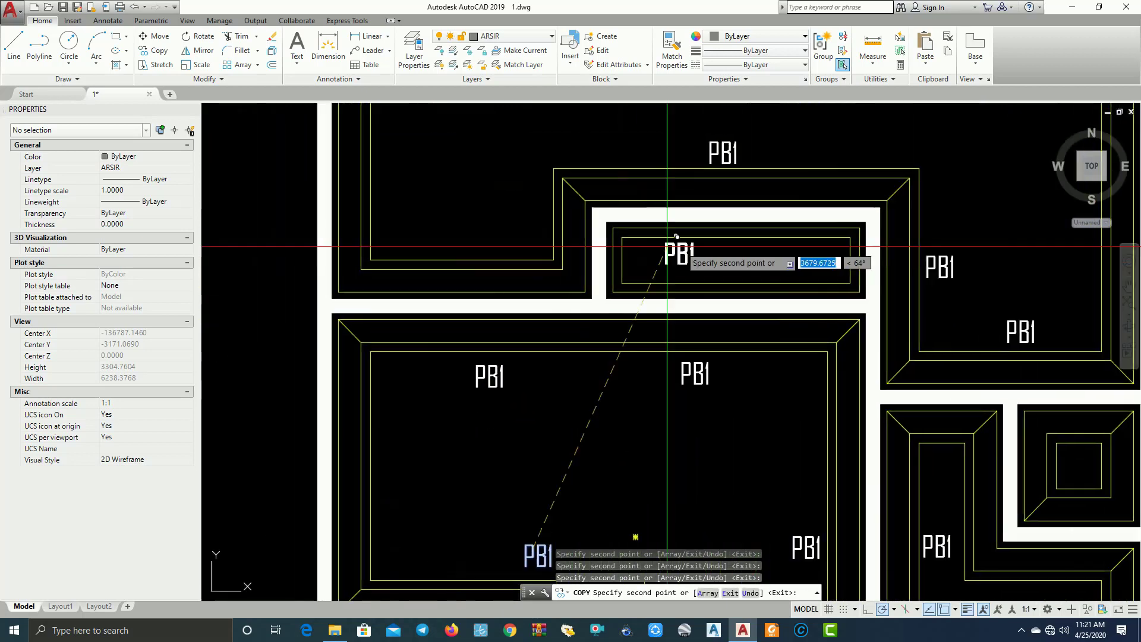
scroll(482, 232, down, 4)
middle_drag(567, 309, 574, 252)
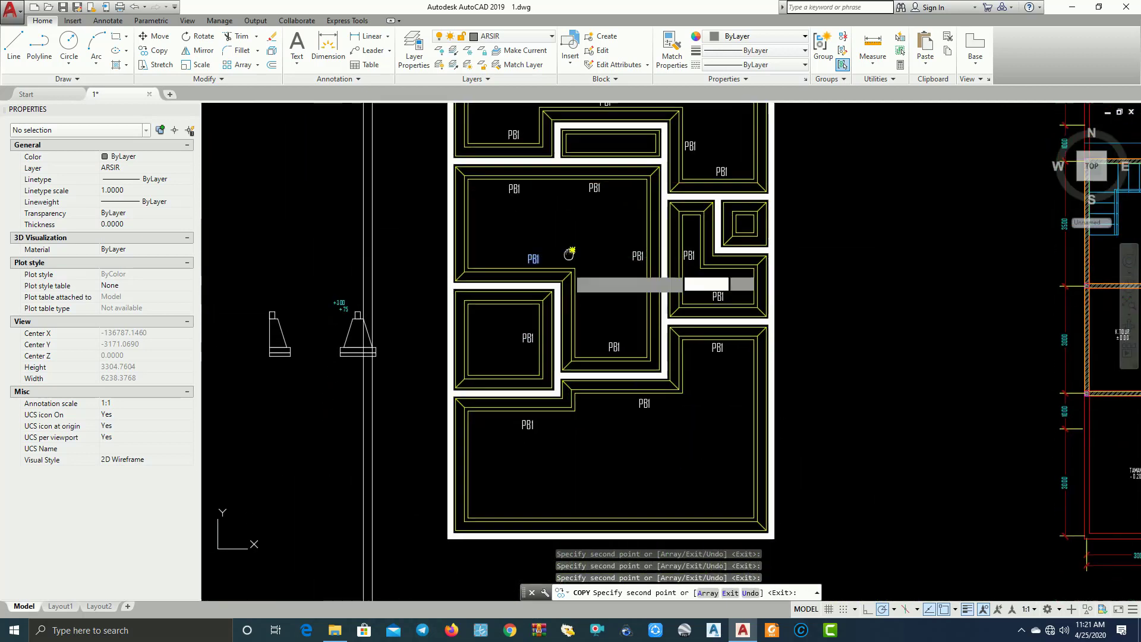
scroll(416, 310, up, 2)
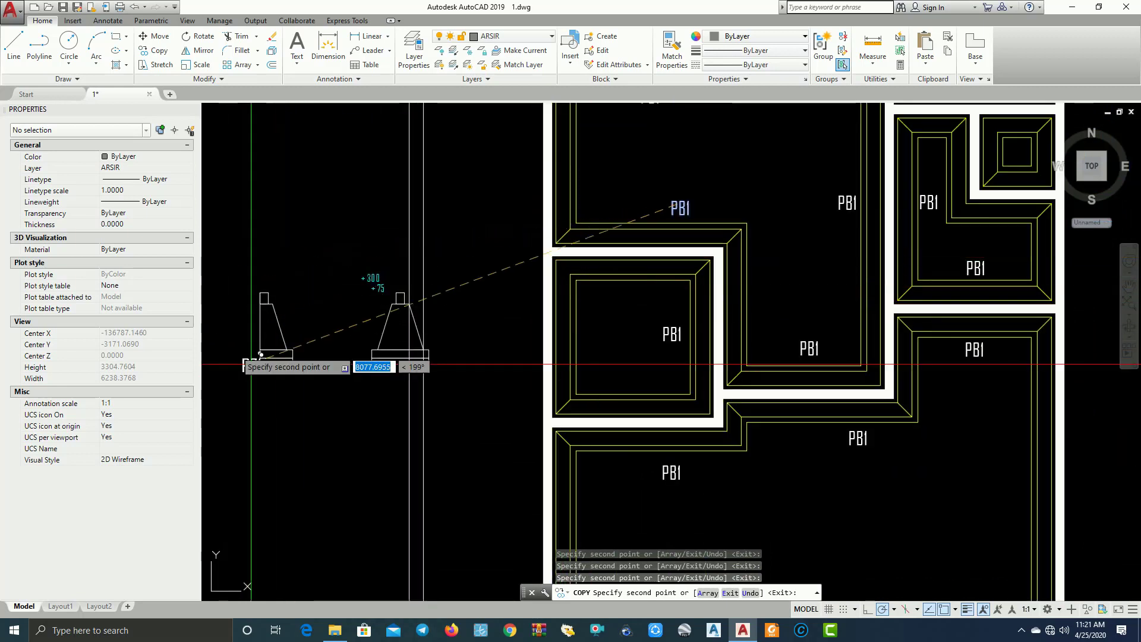
scroll(293, 357, up, 2)
middle_drag(293, 356, 276, 333)
scroll(553, 398, up, 2)
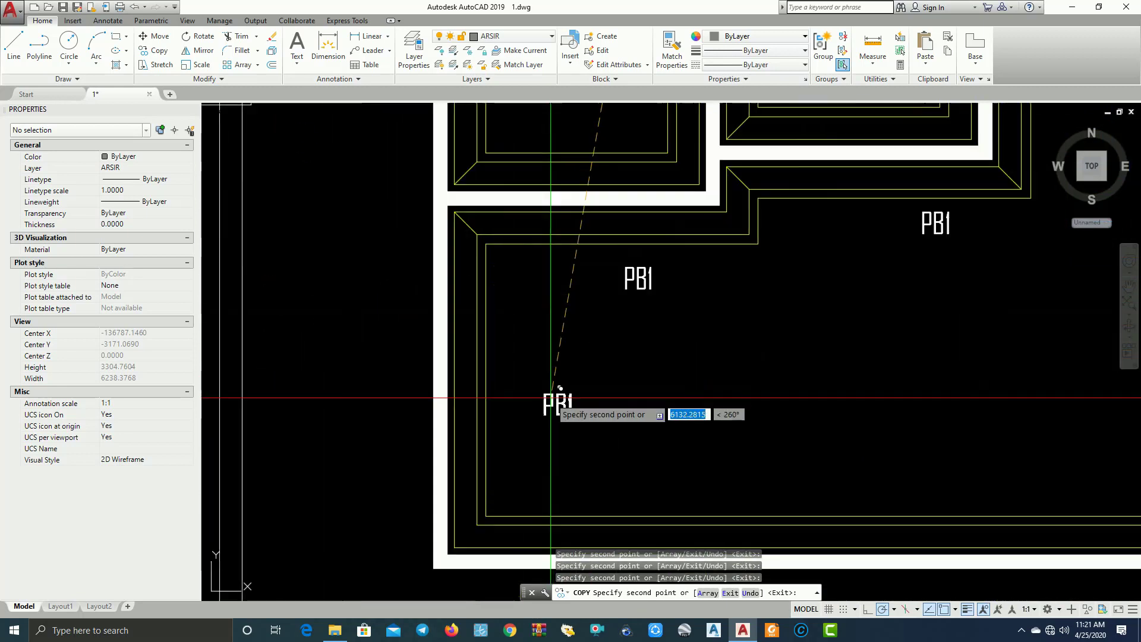
scroll(525, 362, up, 2)
Rotate the lower PB1 label 90° to read vertically.
click(606, 412)
click(502, 344)
text(ro)
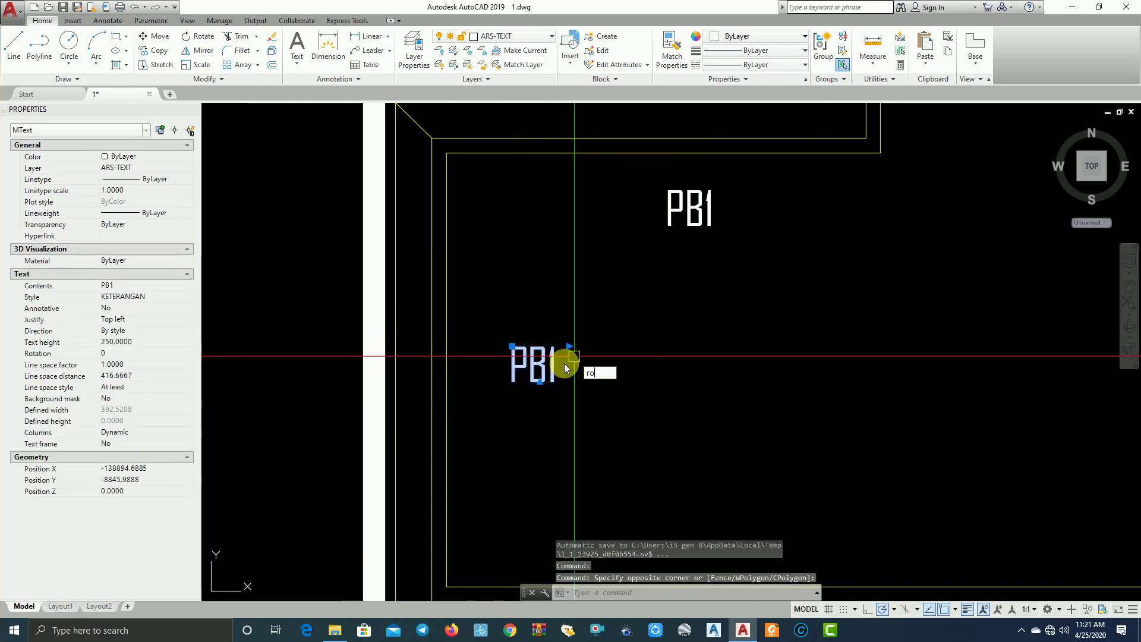
key(Return)
click(529, 369)
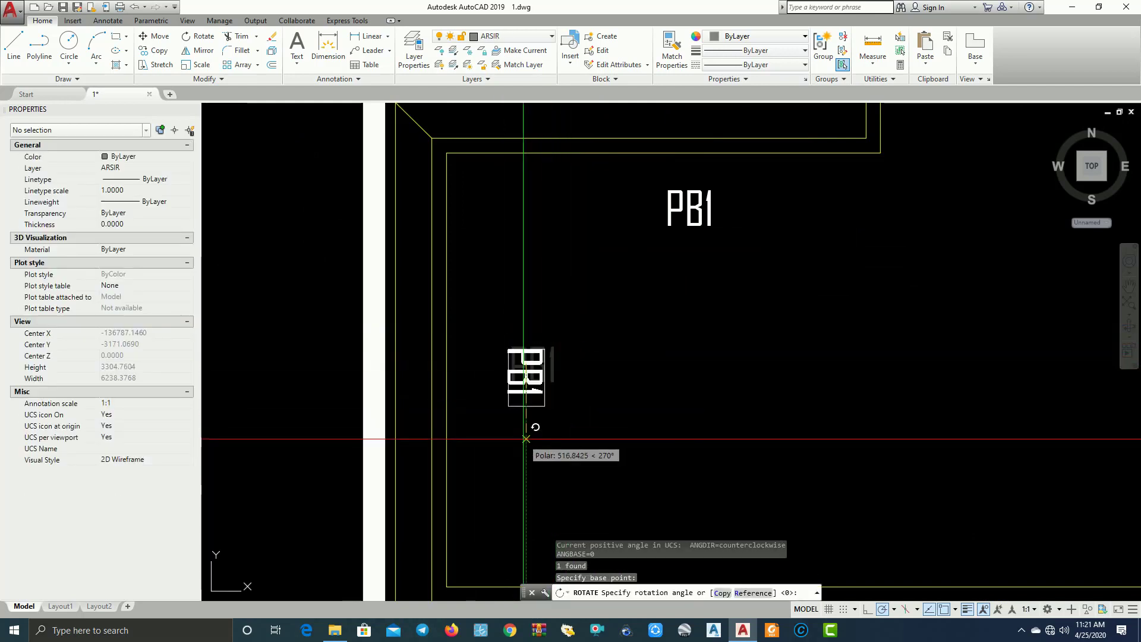
click(526, 290)
Open the PB1 label in the text editor, cancel, and undo the change.
scroll(545, 311, up, 2)
double_click(519, 371)
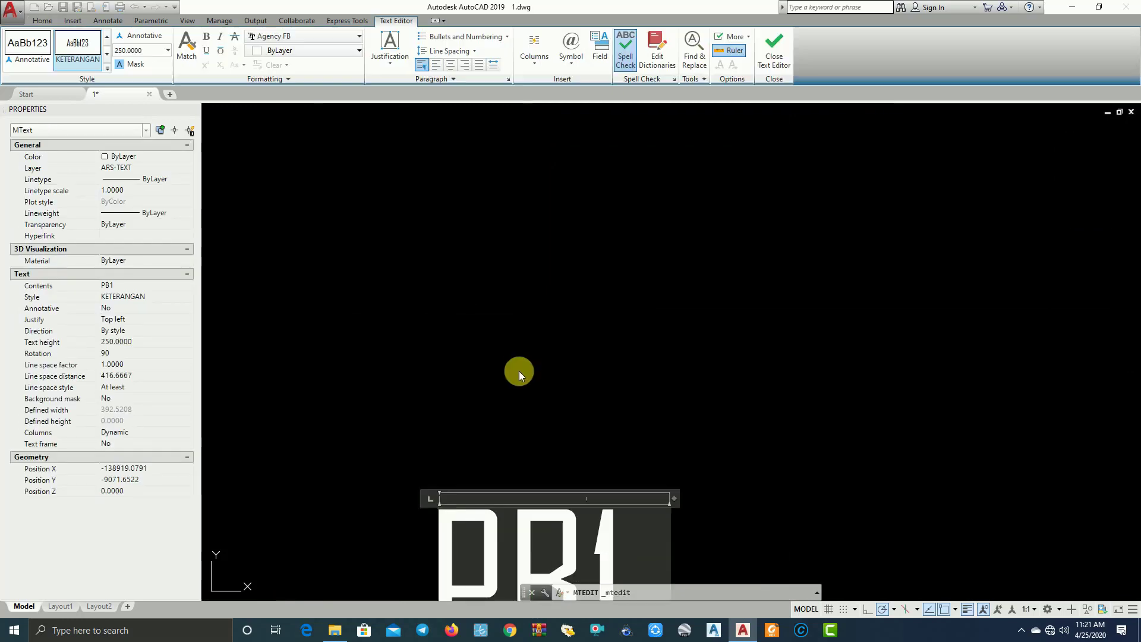
scroll(616, 451, down, 5)
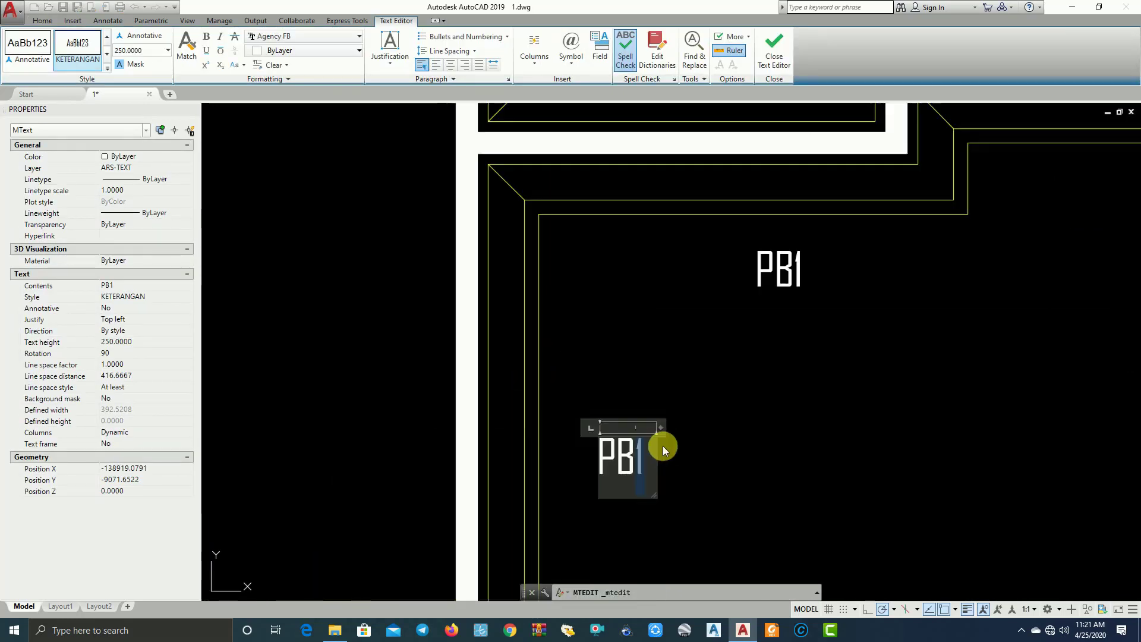
scroll(662, 446, down, 2)
key(Escape)
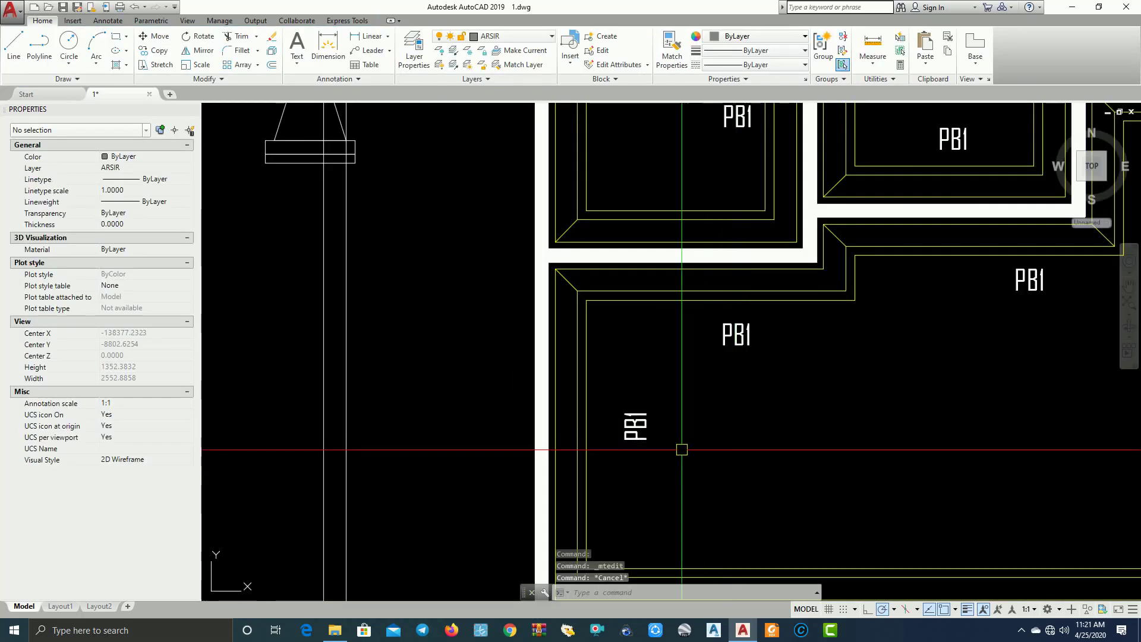
key(ctrl+z)
key(ctrl+z)
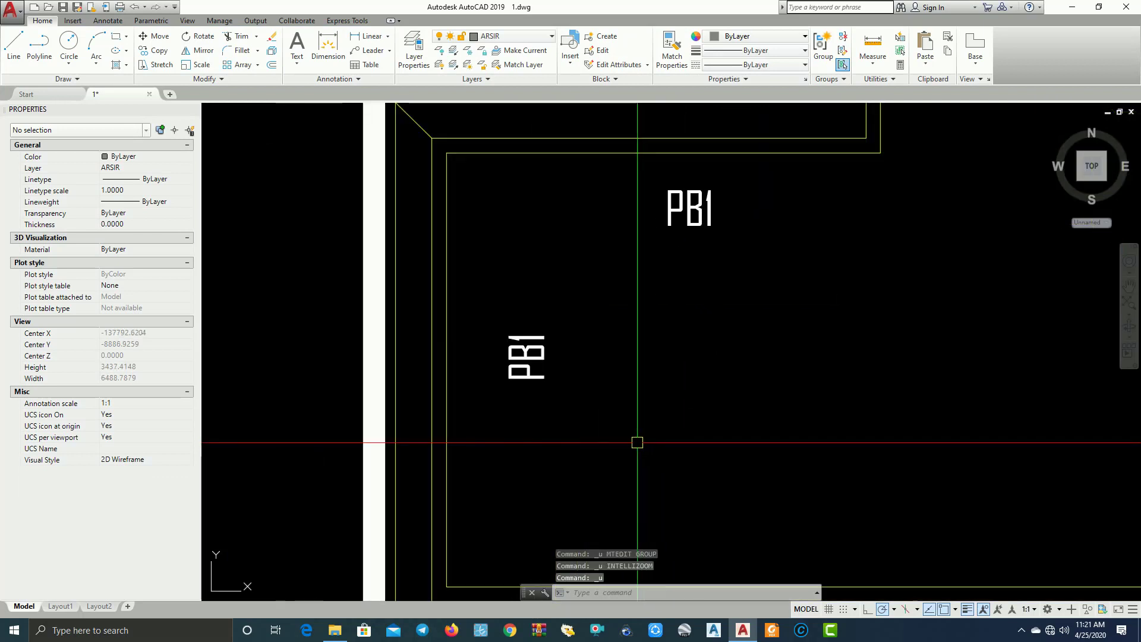
Change the lower PB1 label to PB2 and move it up and left.
scroll(589, 364, up, 2)
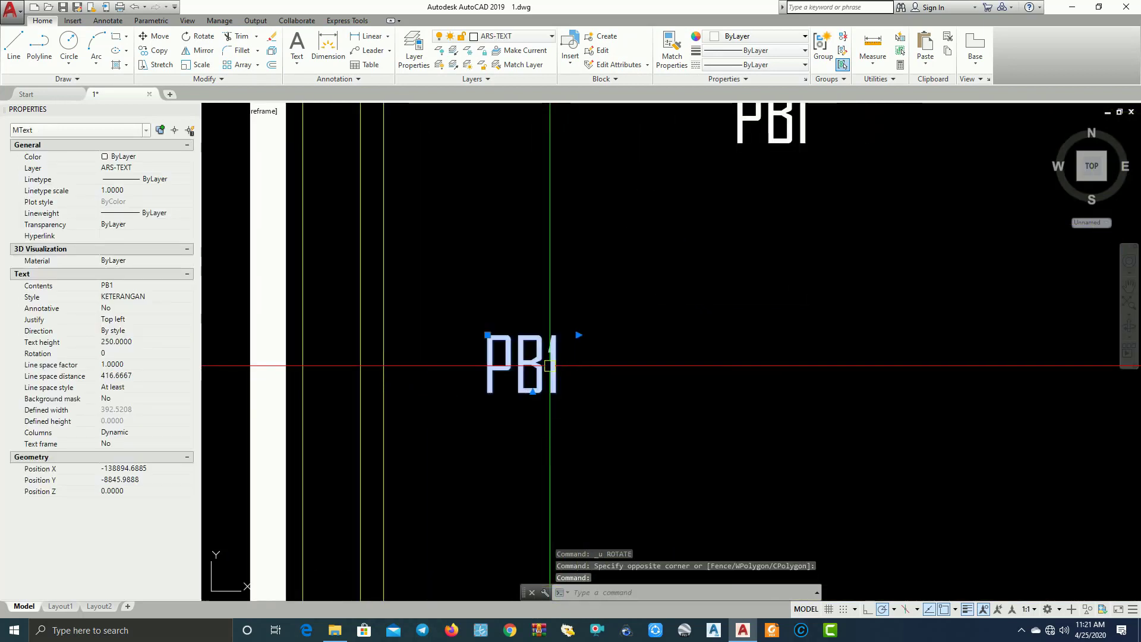
double_click(559, 363)
text(2)
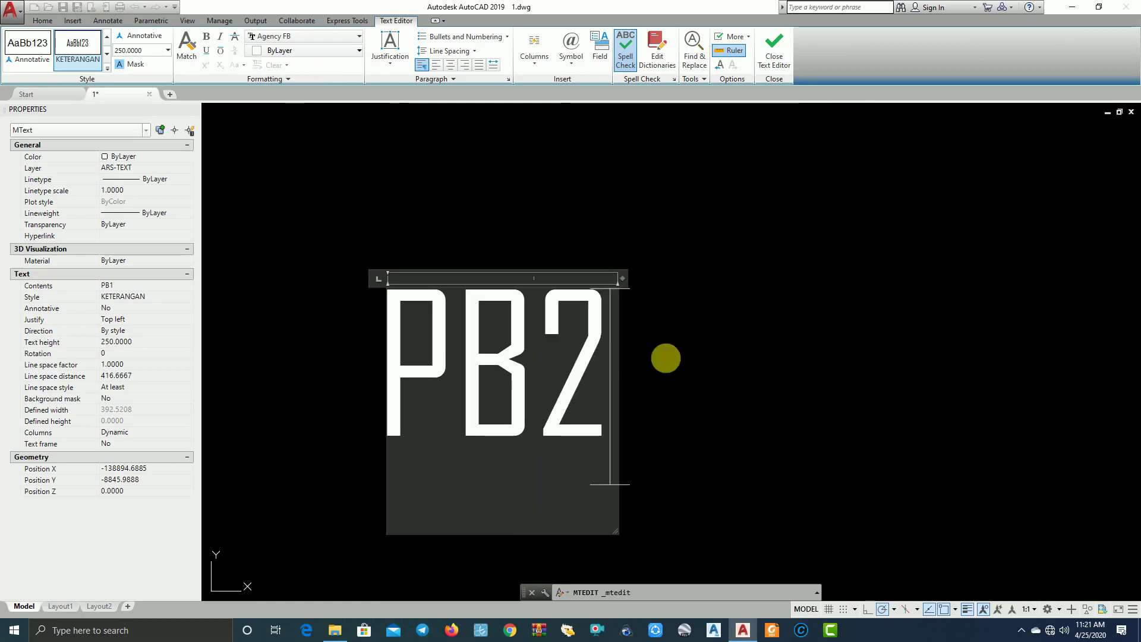
click(666, 358)
text(m)
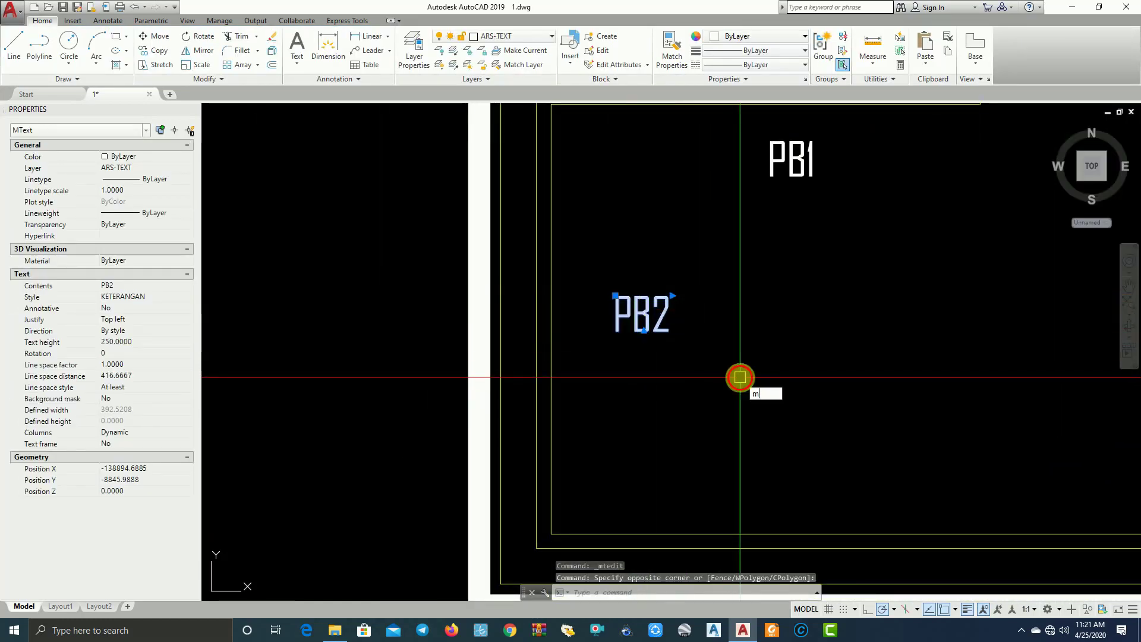
key(Return)
click(740, 373)
click(697, 355)
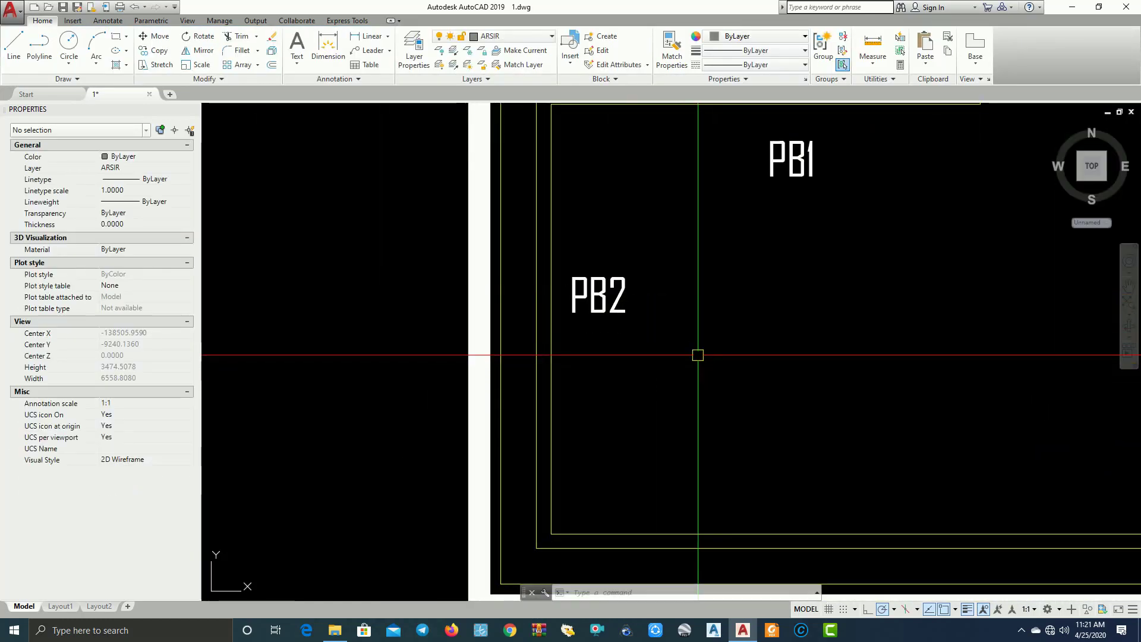
Copy the PB2 label onto the left beams, including the upper room's left beam.
click(603, 260)
text(o)
key(Return)
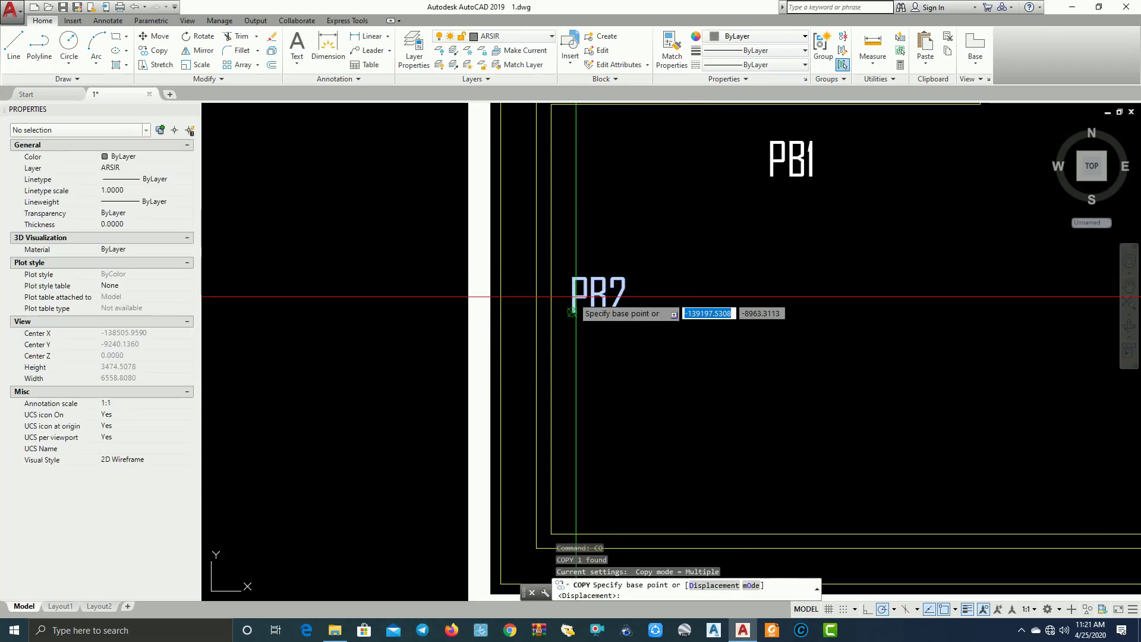
click(572, 277)
scroll(577, 286, down, 3)
scroll(619, 238, down, 2)
scroll(619, 237, up, 4)
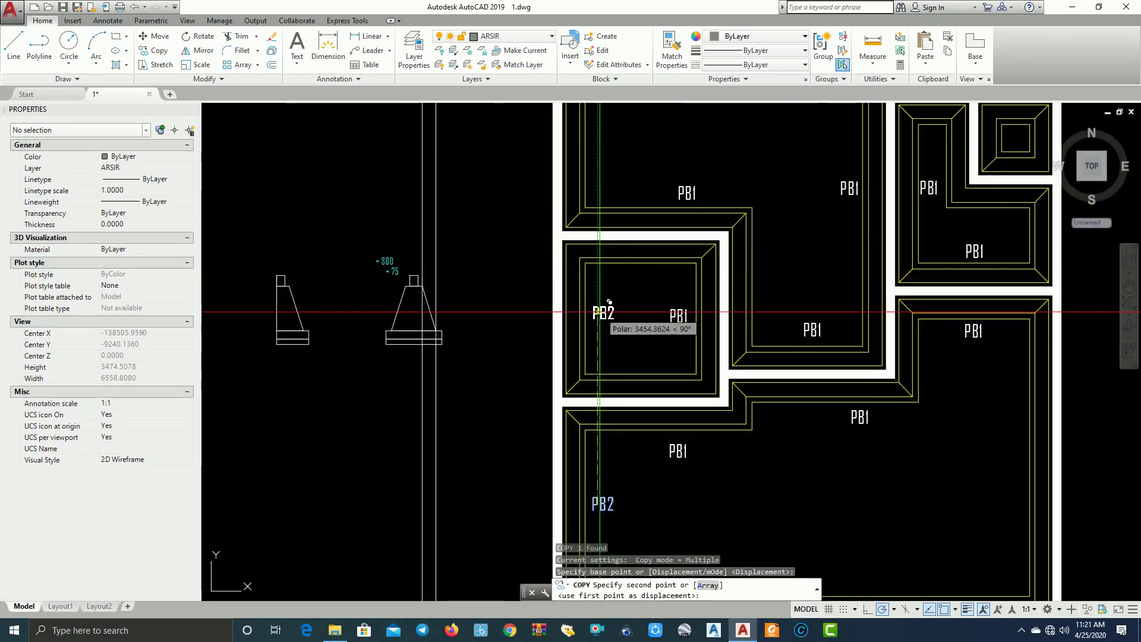
middle_drag(596, 109, 571, 287)
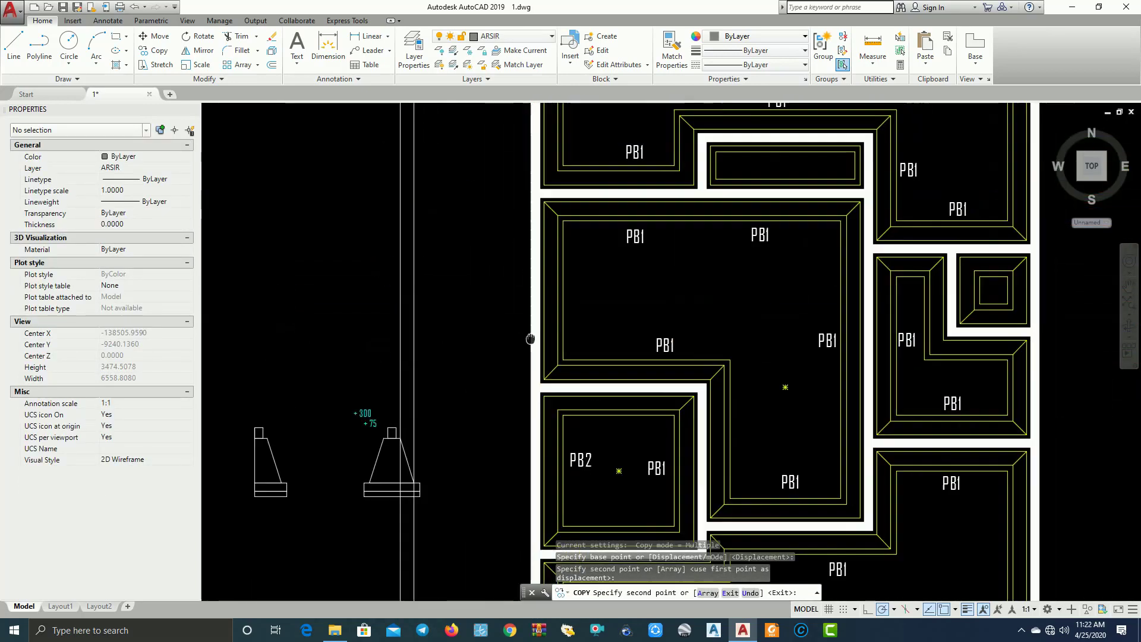
click(572, 308)
middle_drag(572, 129, 550, 297)
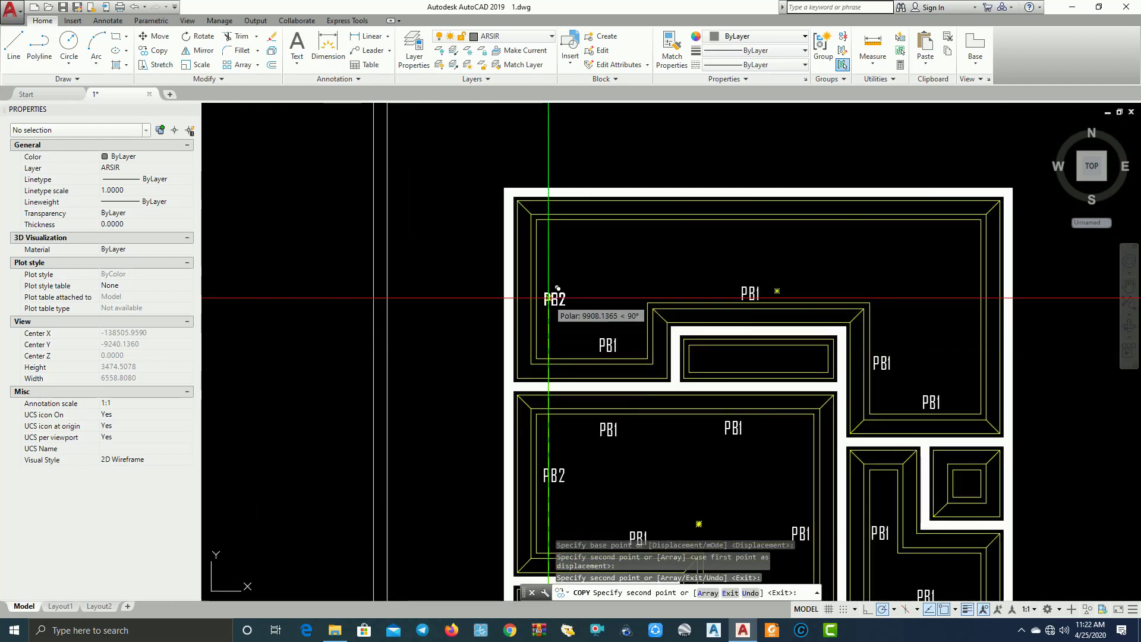
click(549, 293)
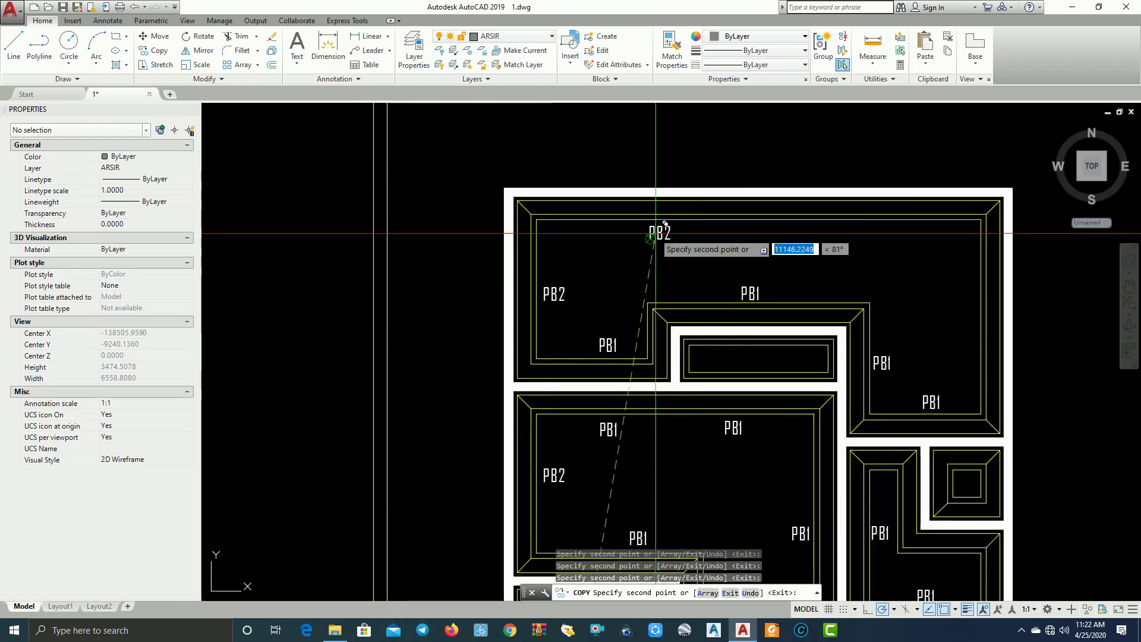
Place PB2 copies along the top beam and beside a PB1 label.
click(799, 220)
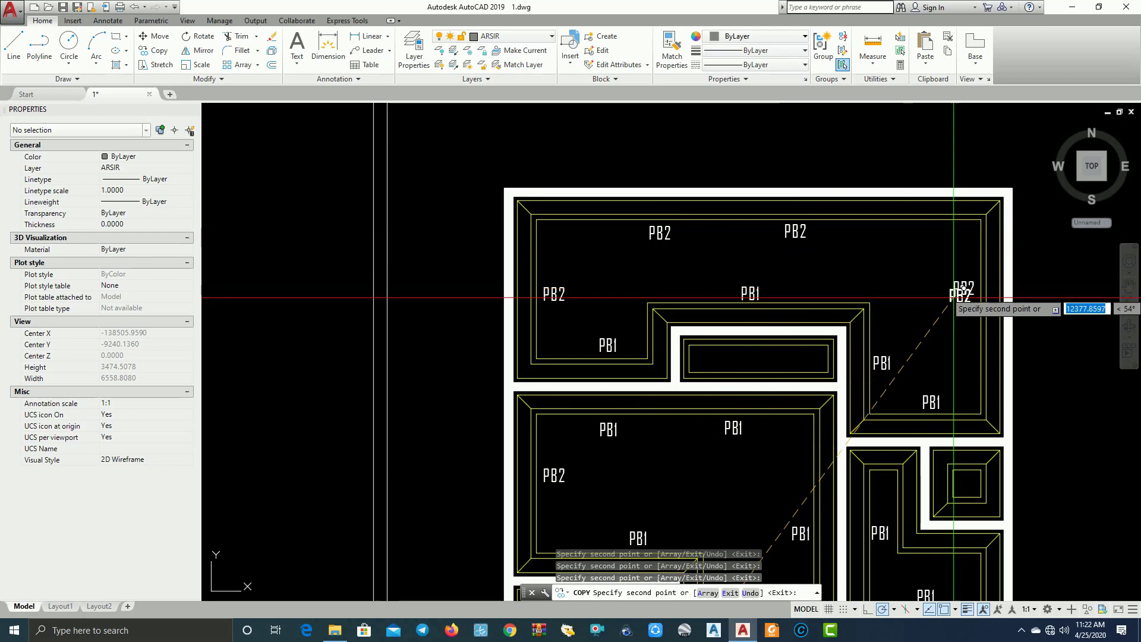
middle_drag(963, 290, 779, 140)
scroll(773, 321, up, 4)
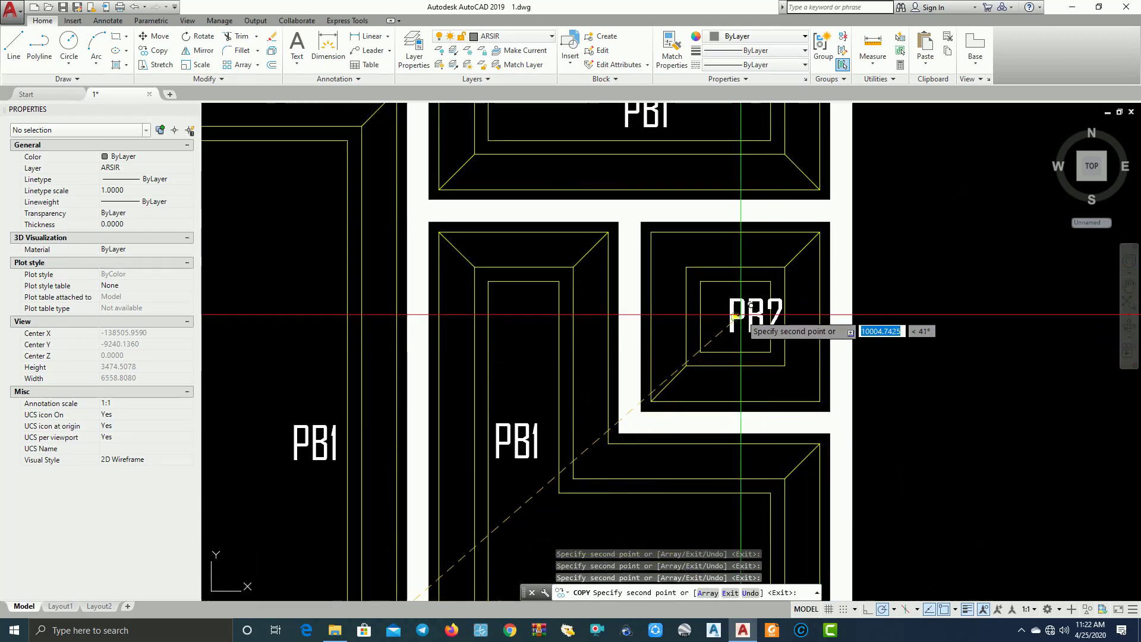
middle_drag(750, 305, 706, 179)
middle_drag(729, 432, 729, 224)
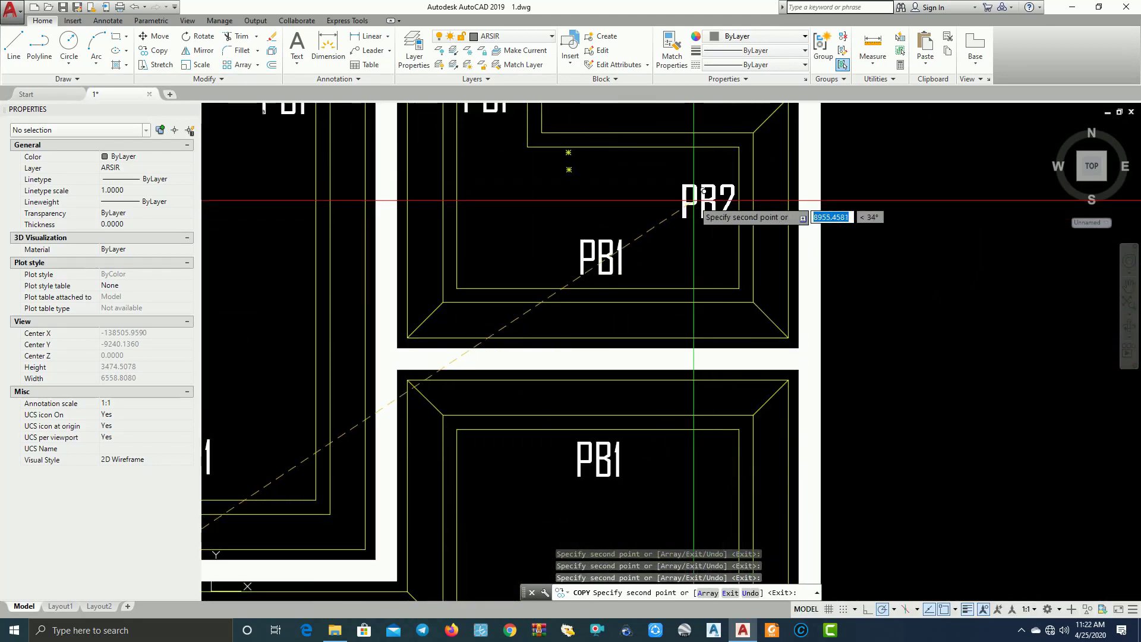
scroll(704, 190, down, 2)
scroll(695, 226, down, 1)
click(672, 271)
Check the bottom beams, finish copying PB2, and select the two stray vertical lines.
middle_drag(631, 416, 708, 255)
scroll(744, 342, down, 2)
mouse_move(438, 350)
middle_down()
mouse_move(492, 347)
mouse_move(495, 393)
middle_up()
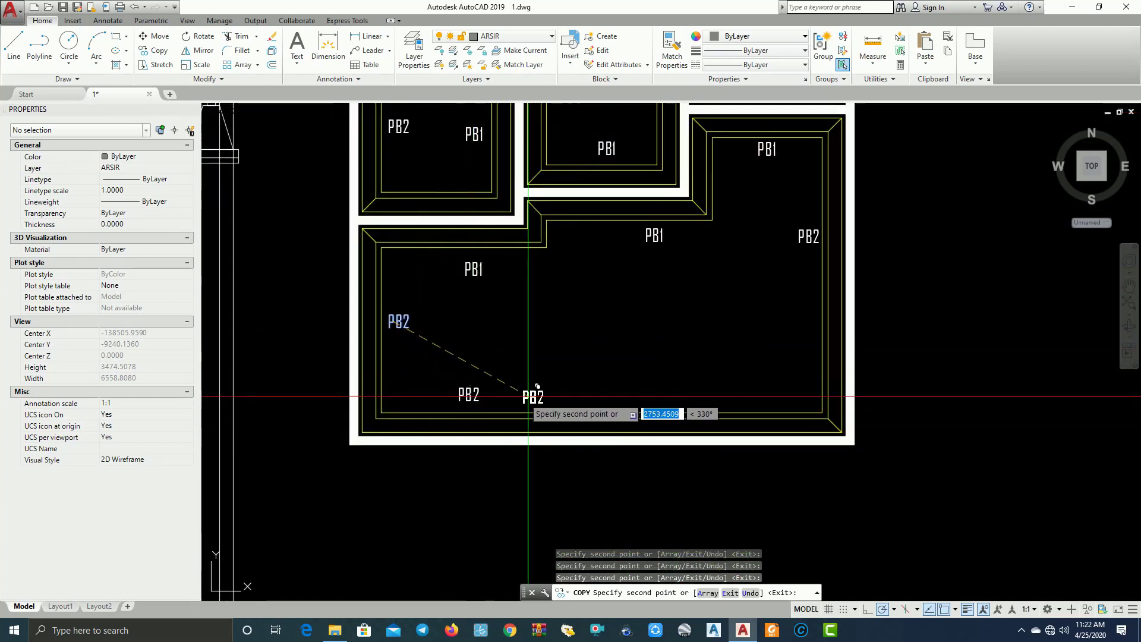
scroll(743, 386, down, 4)
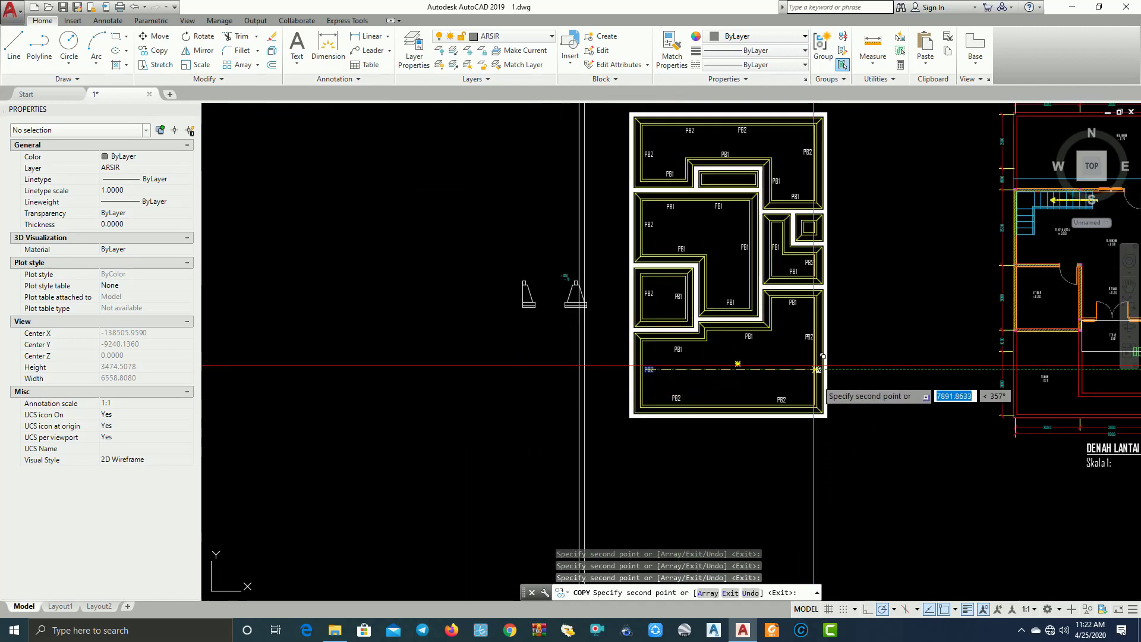
scroll(838, 370, up, 2)
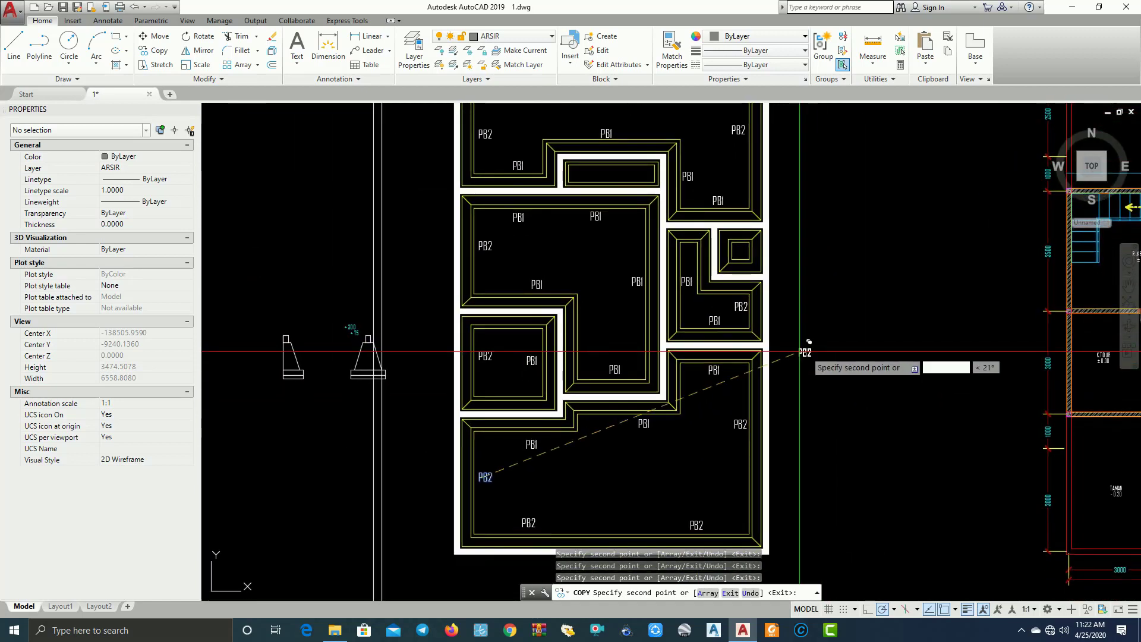
key(Escape)
click(384, 217)
Erase the two stray vertical lines with E.
text(e)
key(Return)
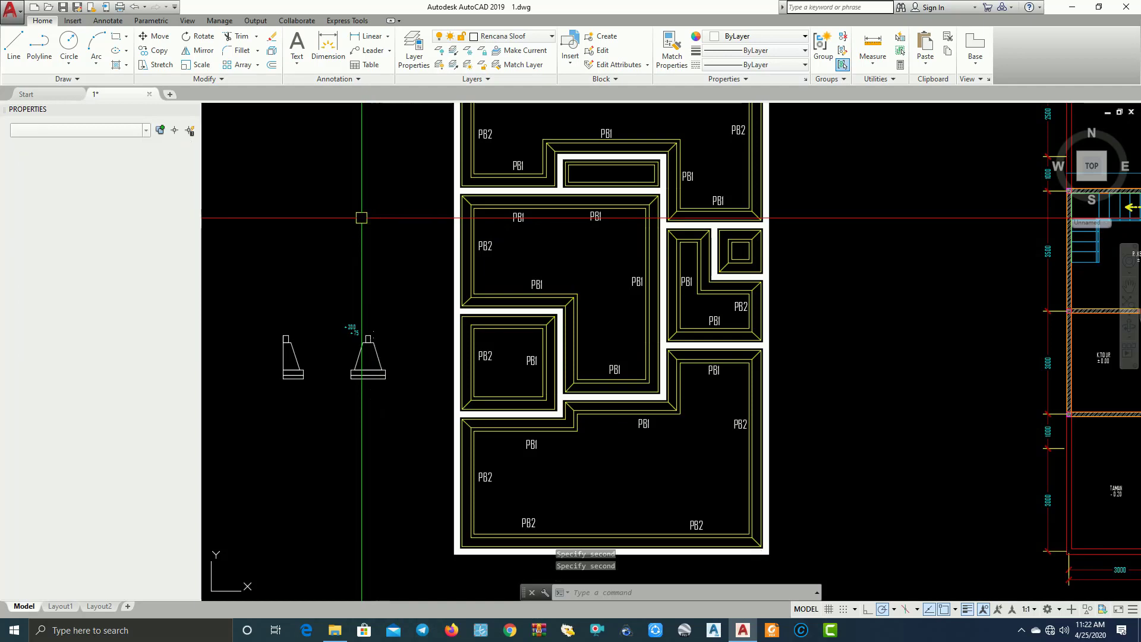
scroll(392, 256, down, 3)
scroll(394, 262, up, 3)
middle_drag(395, 263, 349, 262)
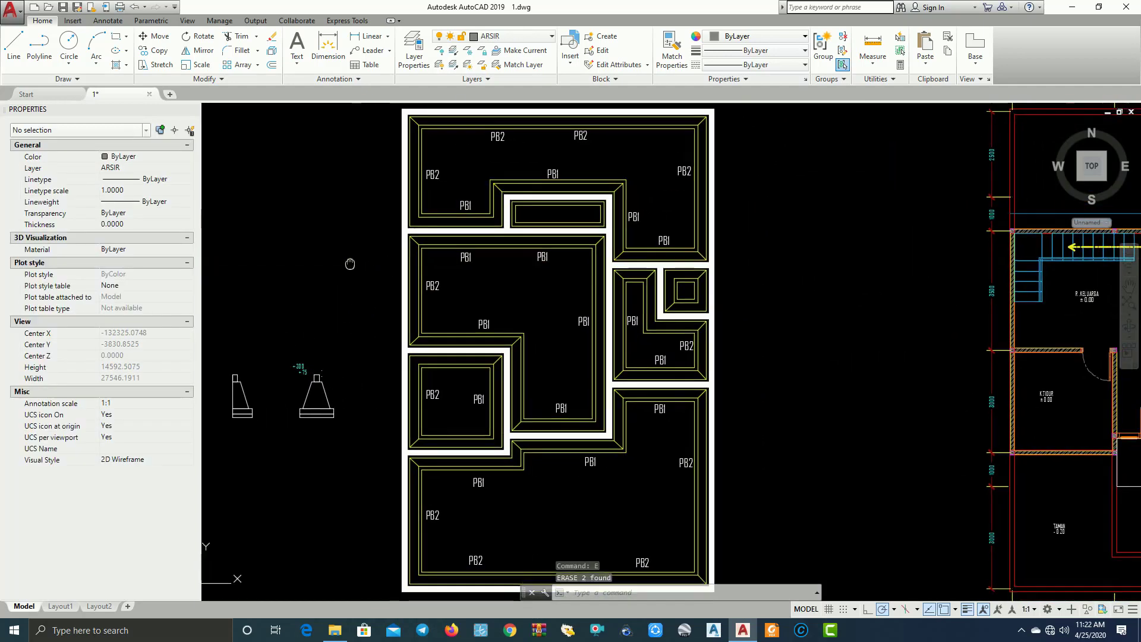
Pan and zoom around to review the labelled foundation plan beside the right-hand floor plan.
scroll(541, 268, down, 3)
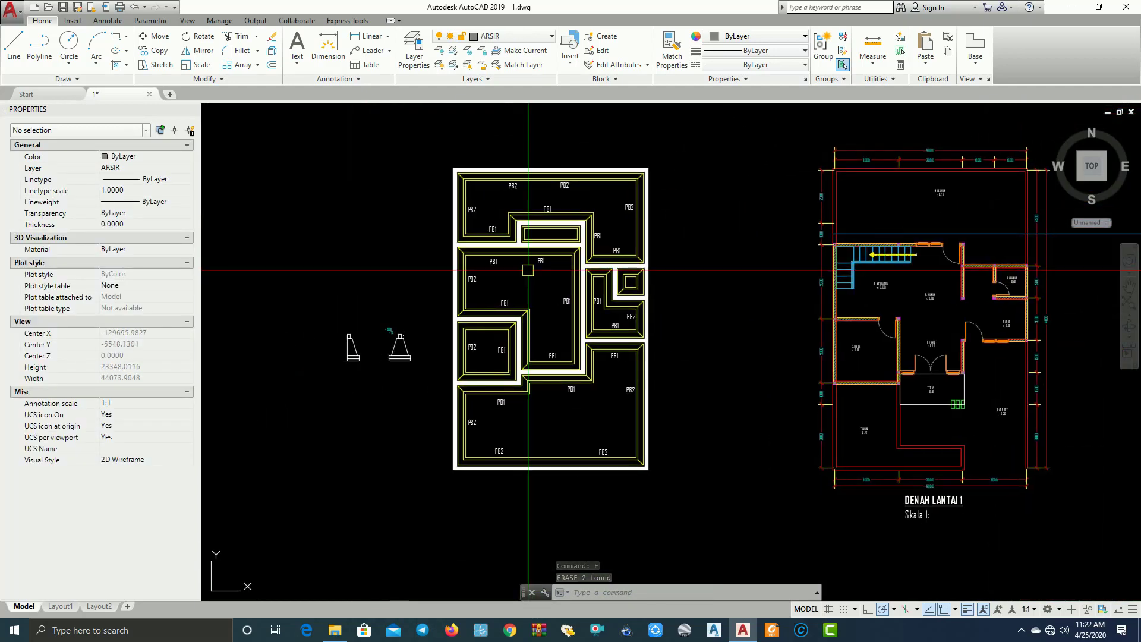
scroll(525, 254, up, 3)
middle_drag(531, 273, 444, 292)
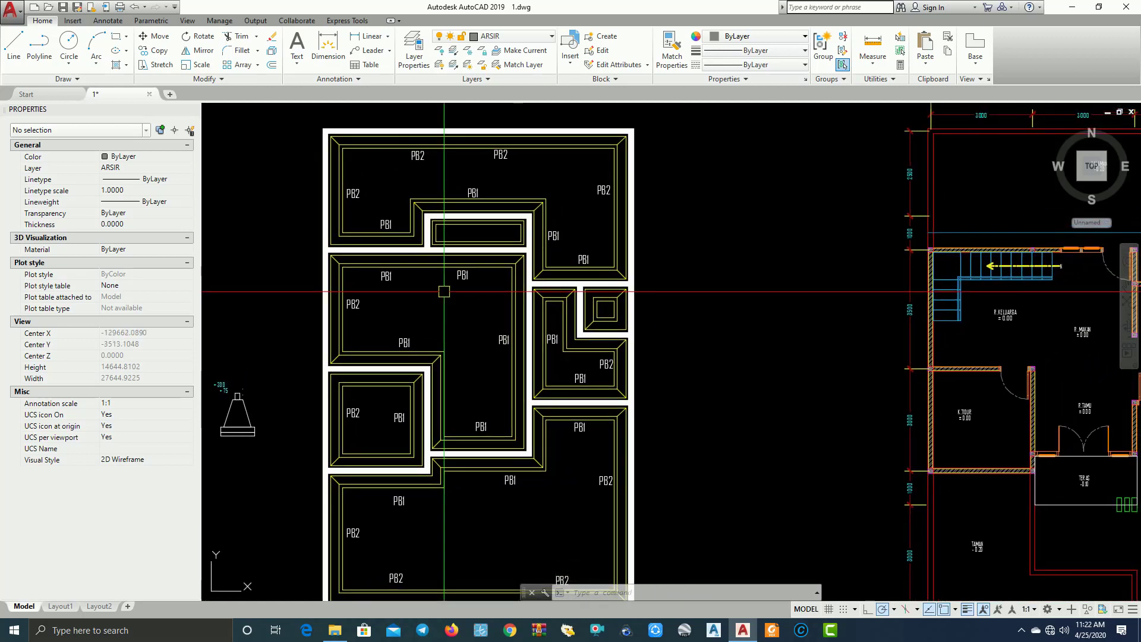
middle_drag(583, 217, 449, 223)
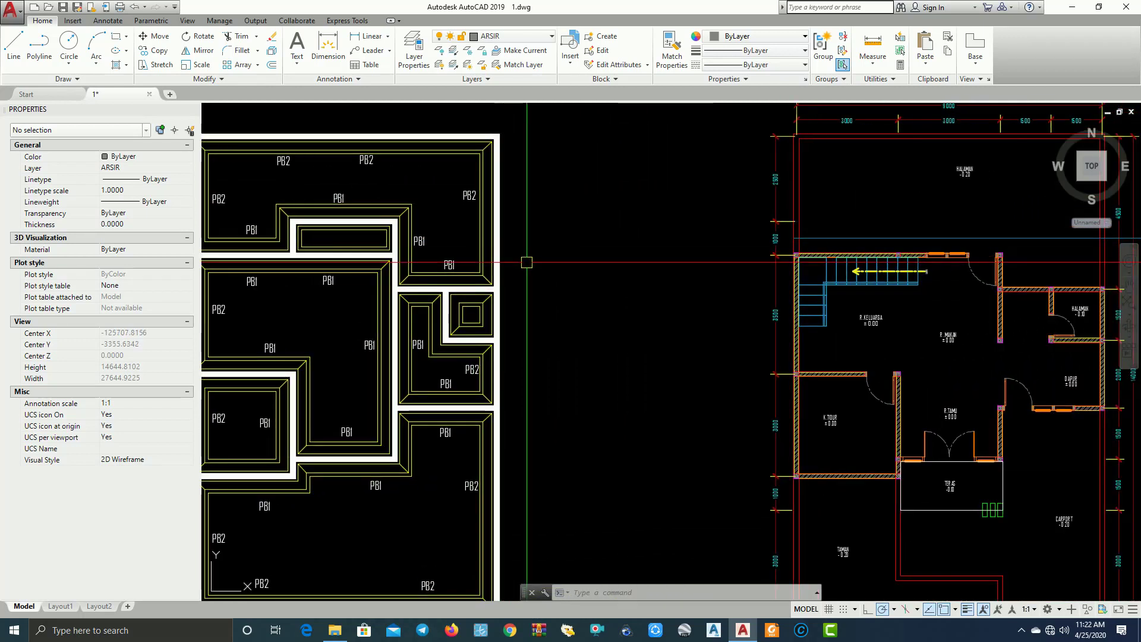
scroll(752, 293, down, 2)
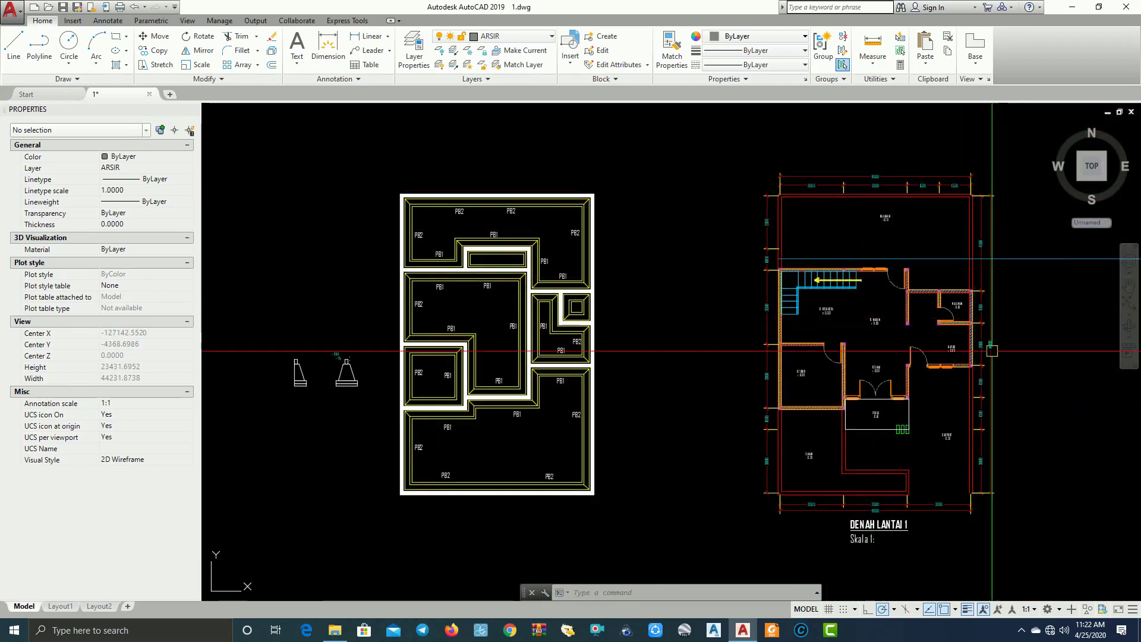
scroll(569, 206, up, 4)
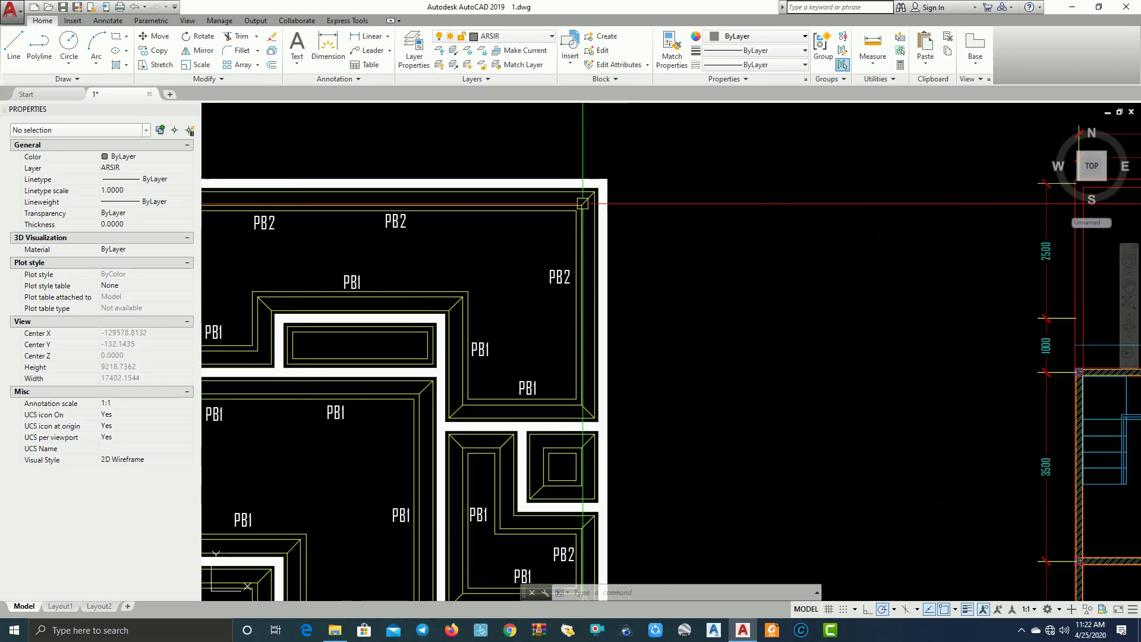
scroll(612, 209, down, 2)
middle_drag(612, 215, 461, 222)
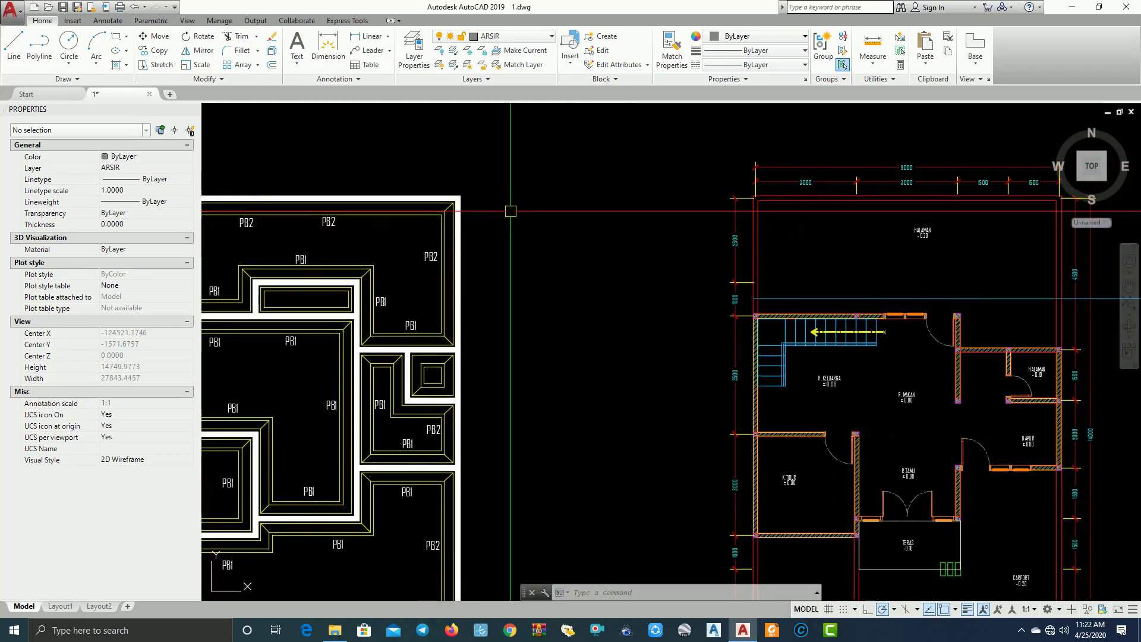
scroll(512, 210, down, 2)
scroll(535, 209, down, 2)
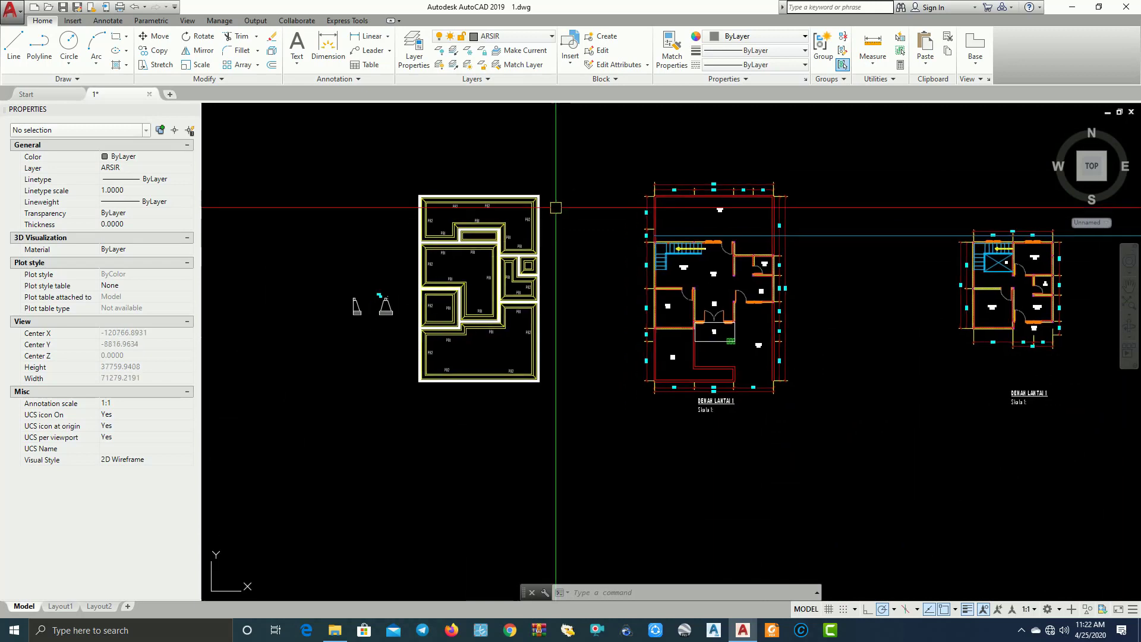
scroll(556, 207, up, 4)
mouse_move(425, 235)
middle_down()
mouse_move(556, 207)
mouse_move(569, 262)
middle_up()
scroll(556, 206, down, 2)
scroll(556, 206, up, 2)
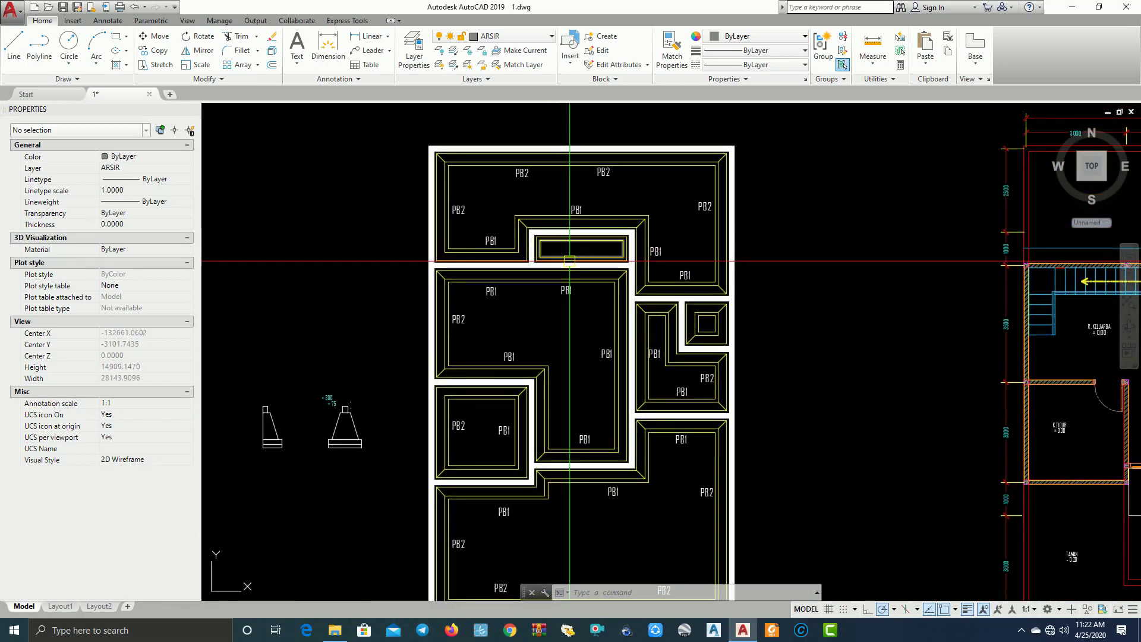